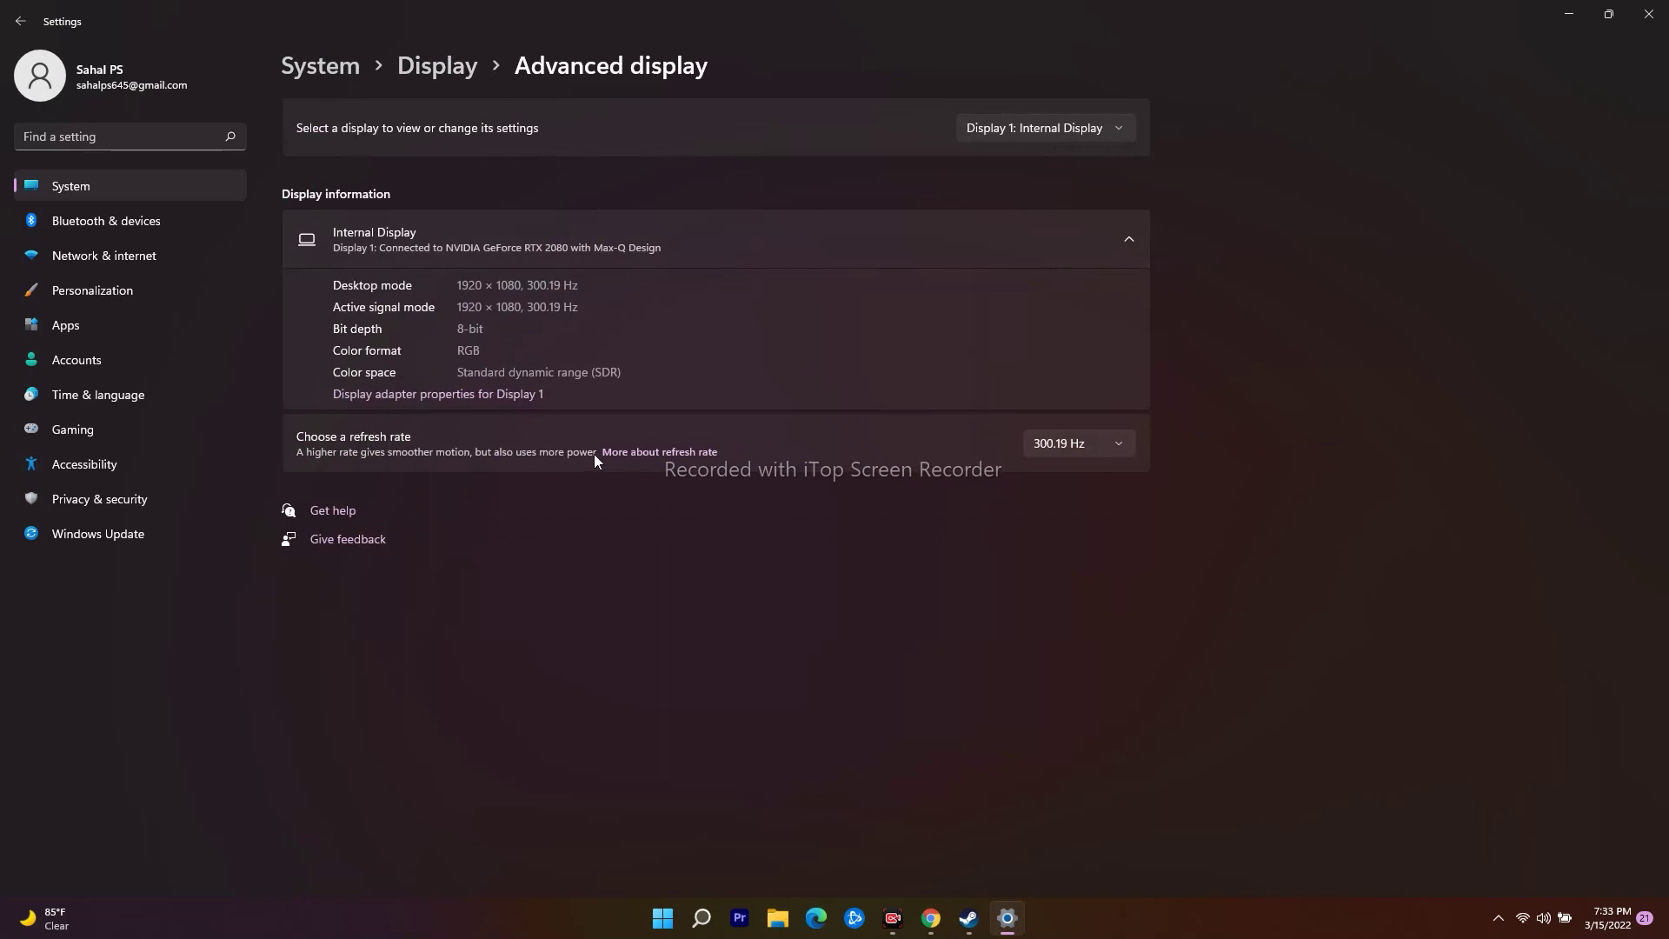
Step: Check the available refresh rates for the internal display, then minimize the display settings
click(1118, 445)
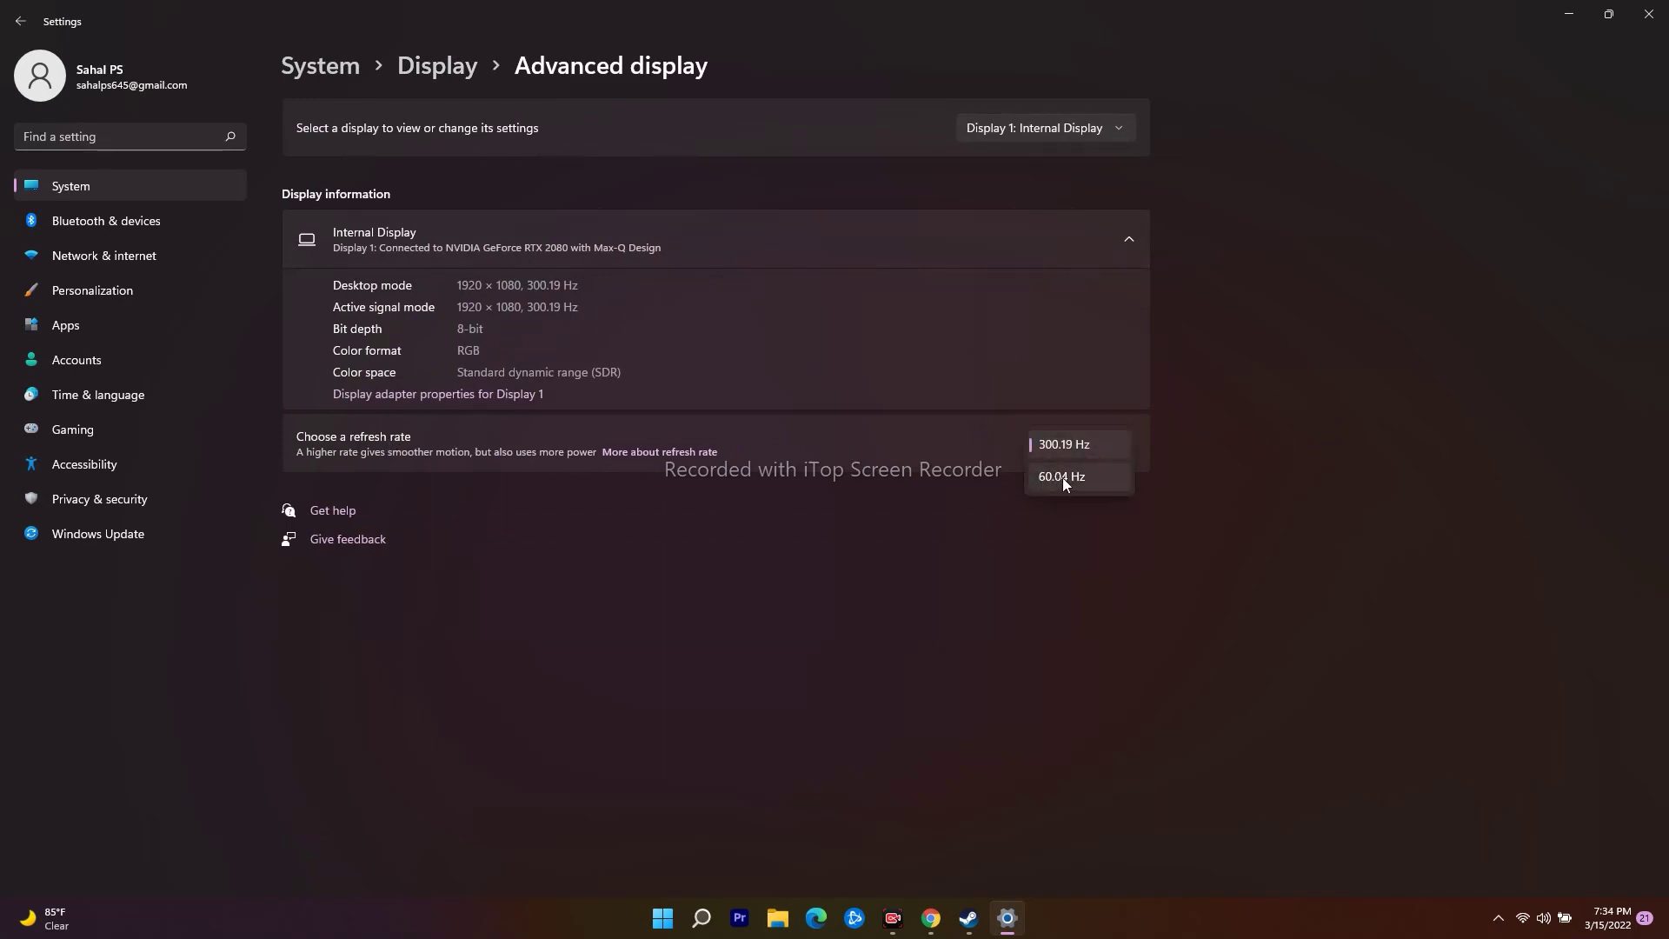
click(1008, 568)
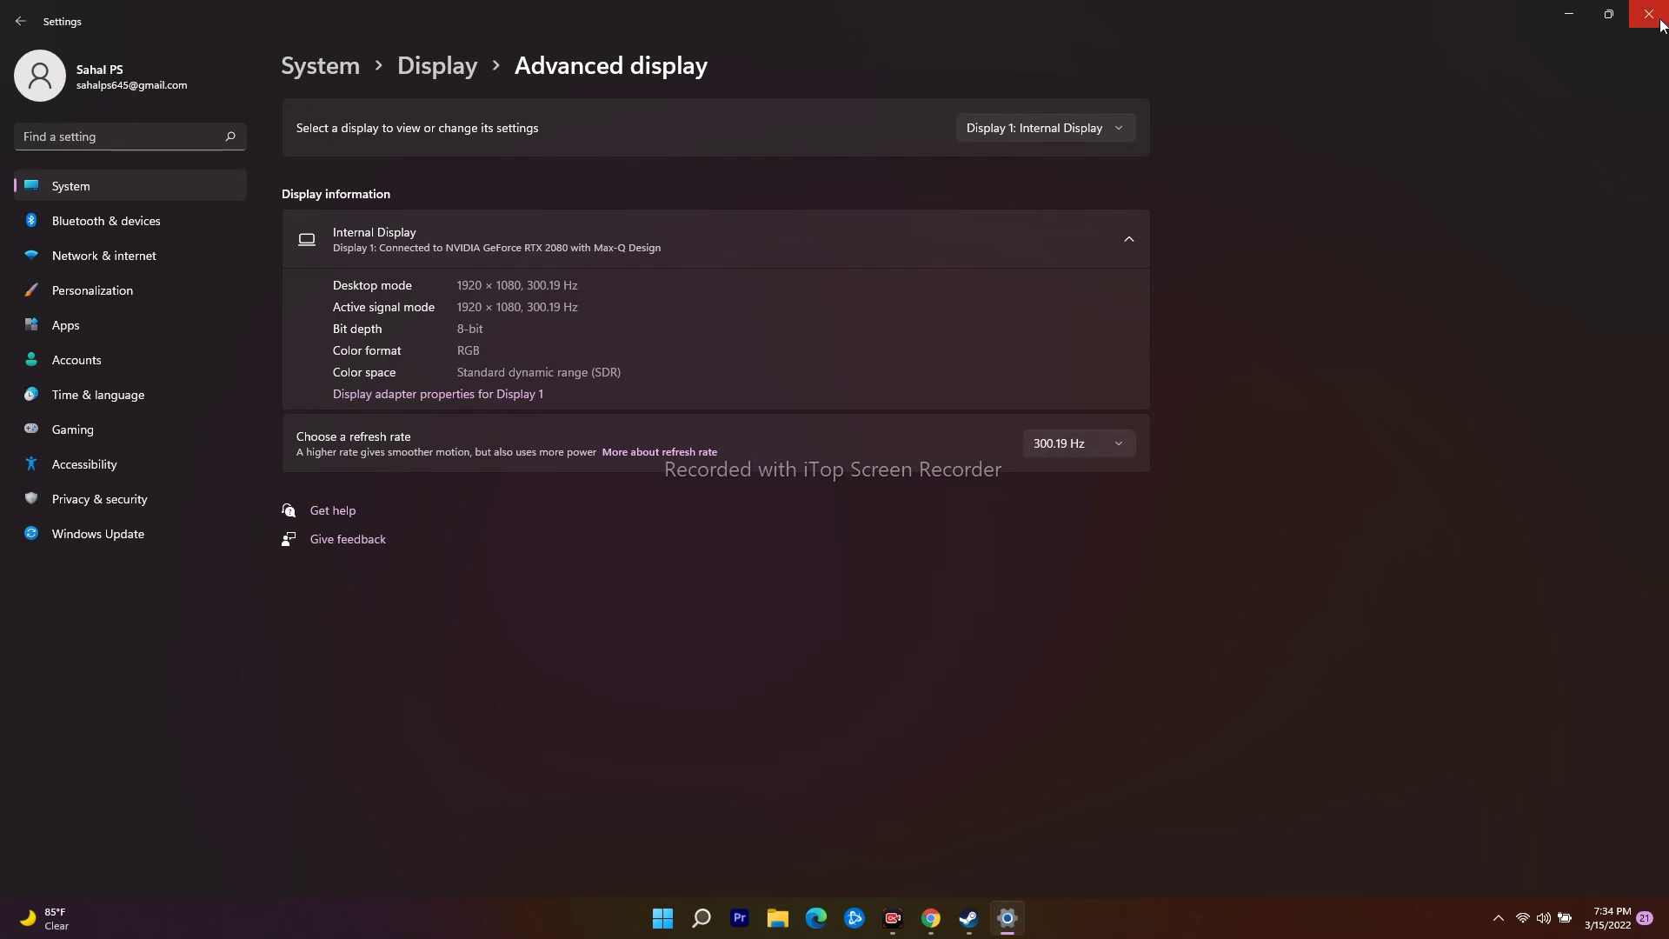
click(1567, 18)
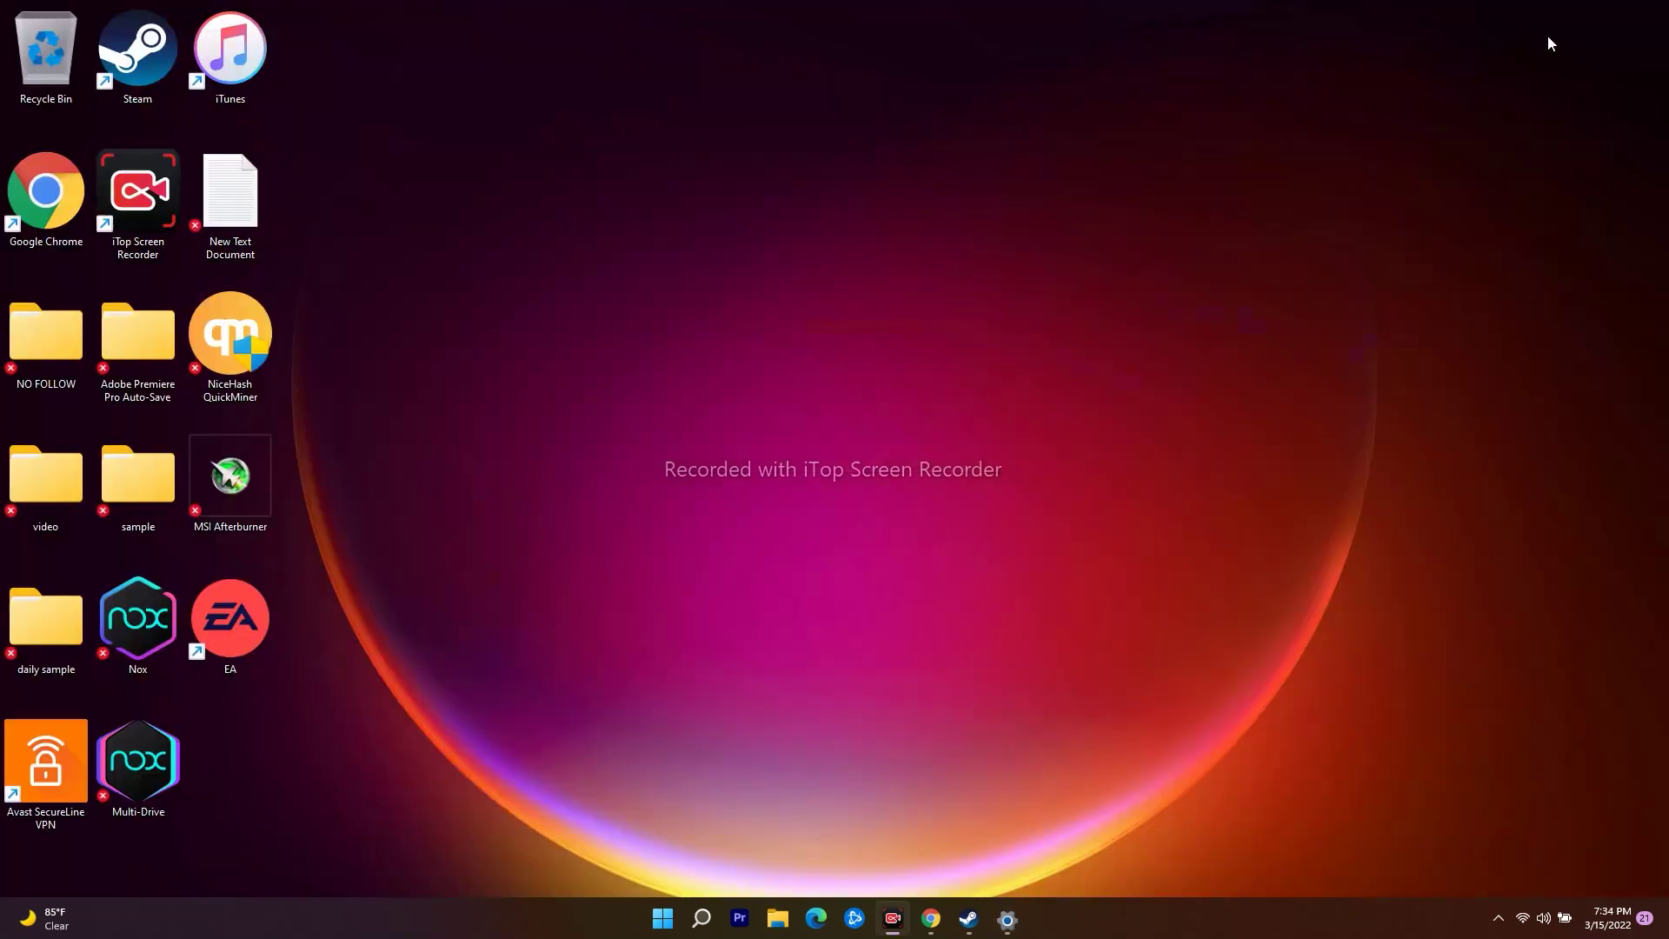
Step: Switch to Steam and open the properties of Crab Game from the game library
click(968, 918)
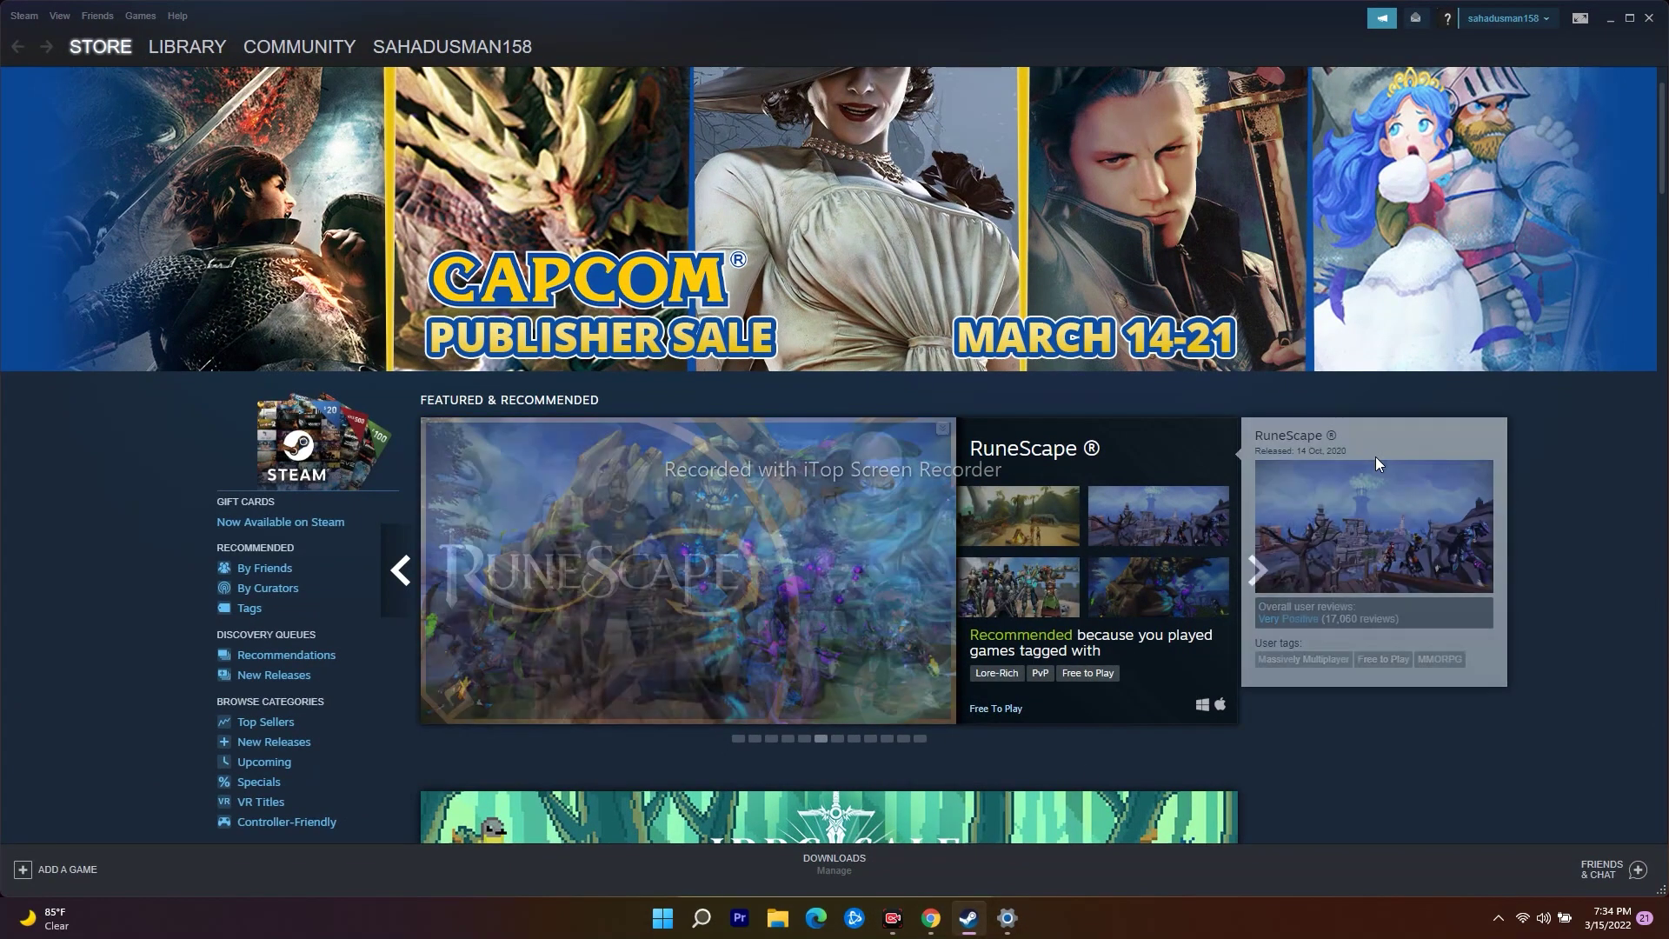
click(1608, 21)
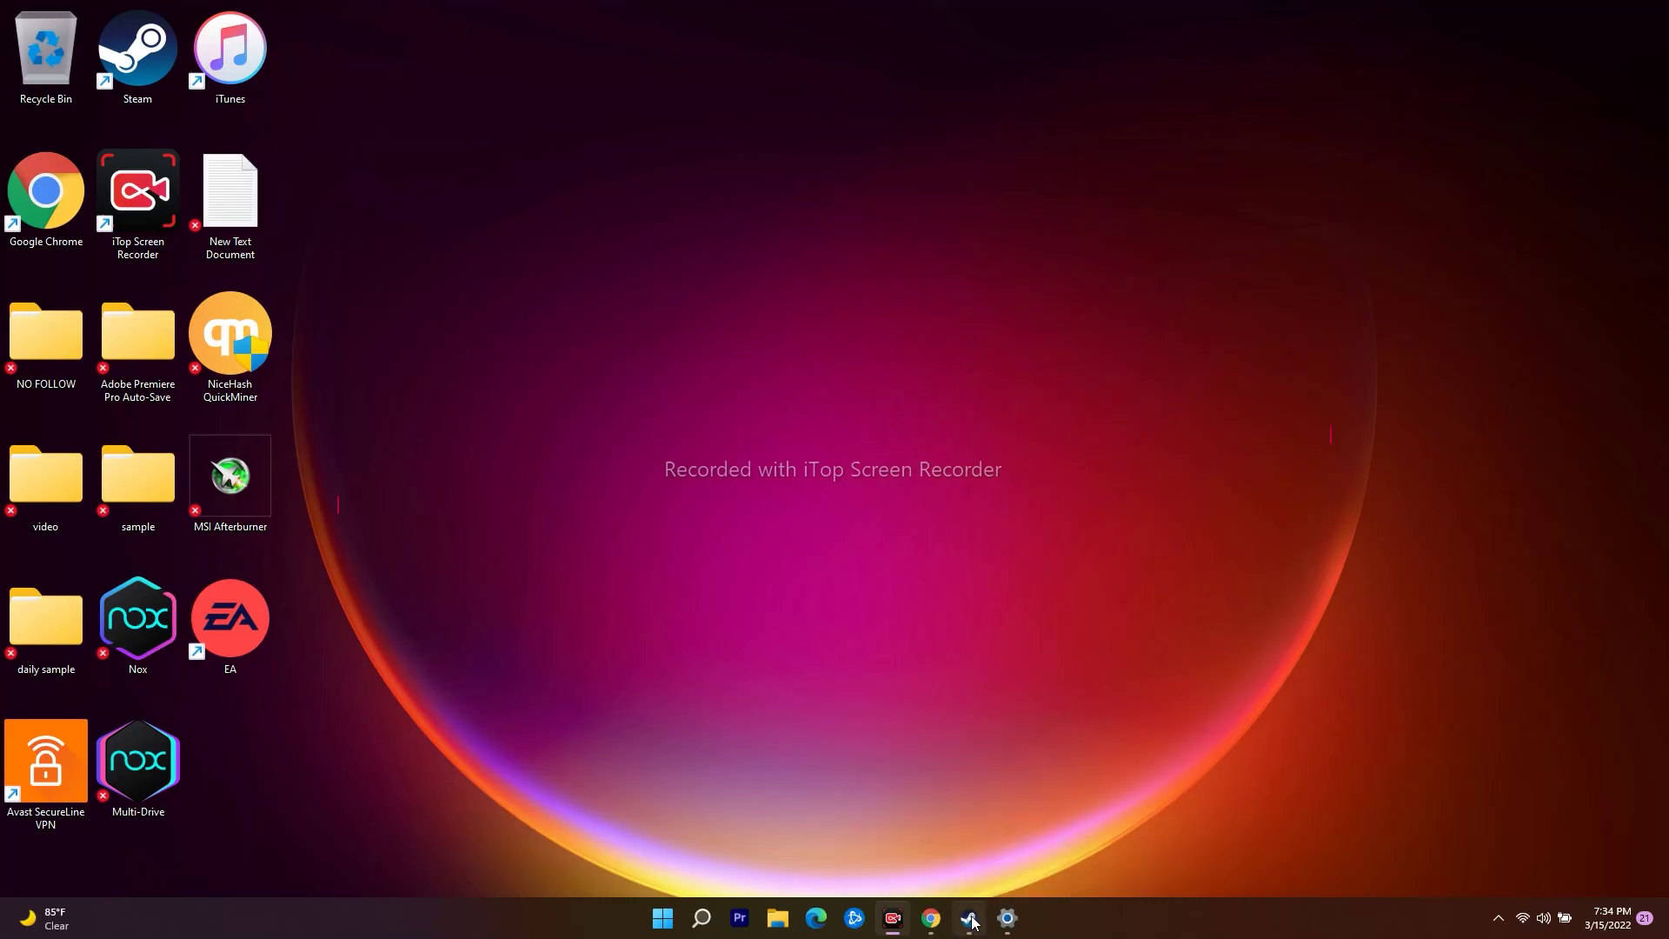
click(970, 919)
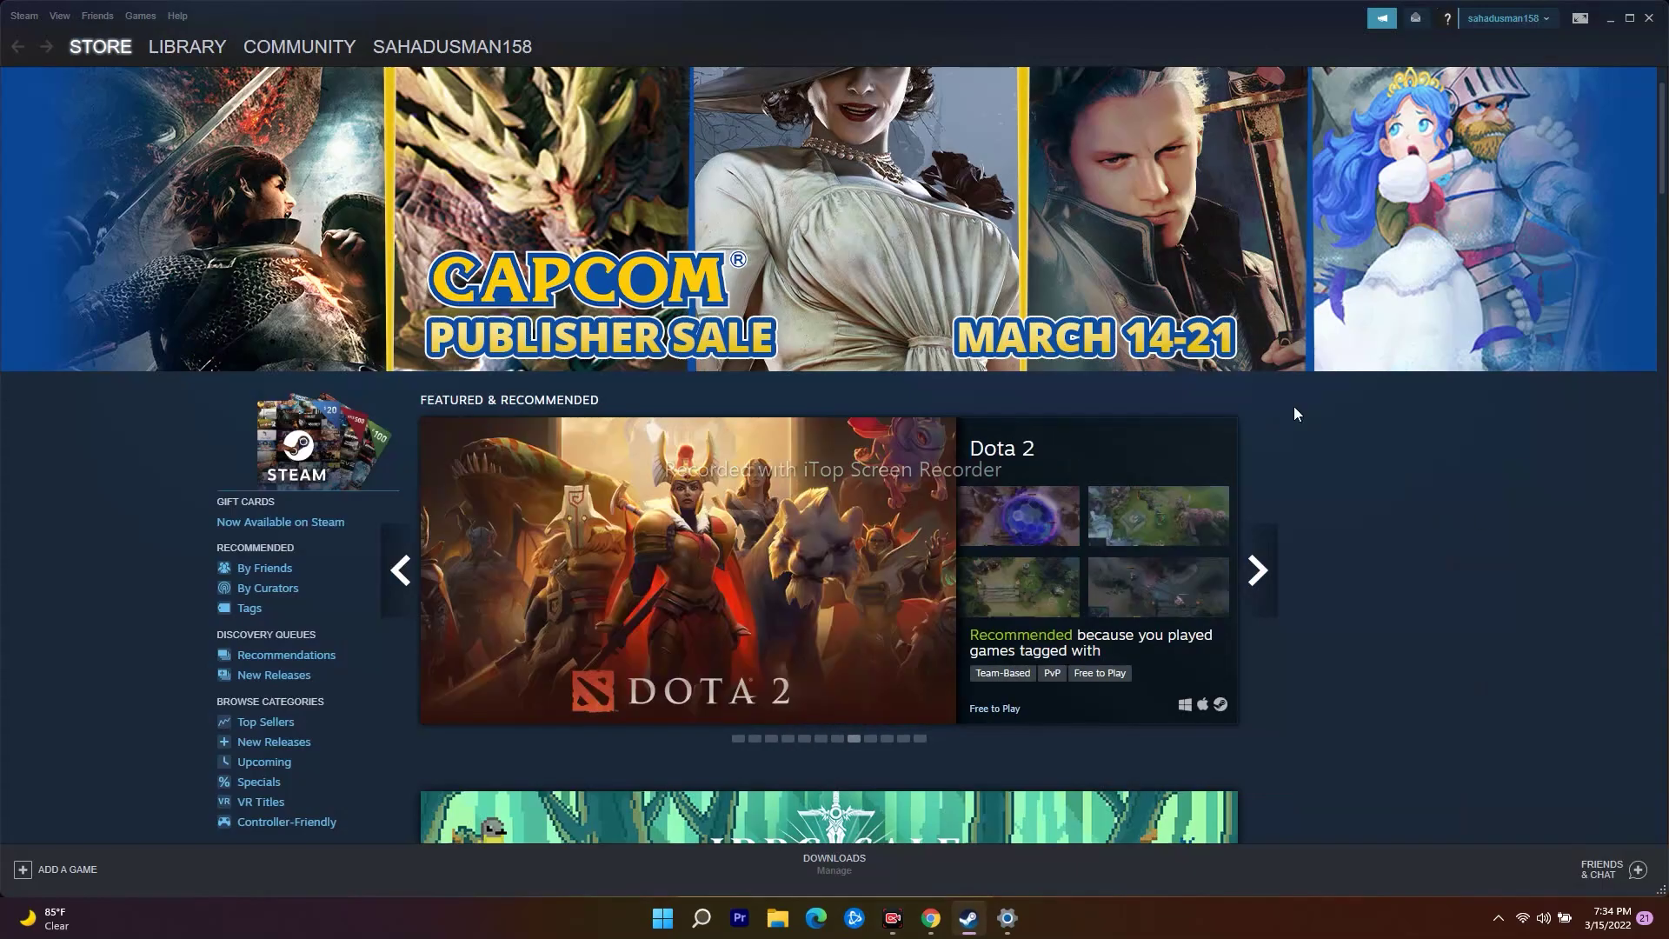
click(172, 43)
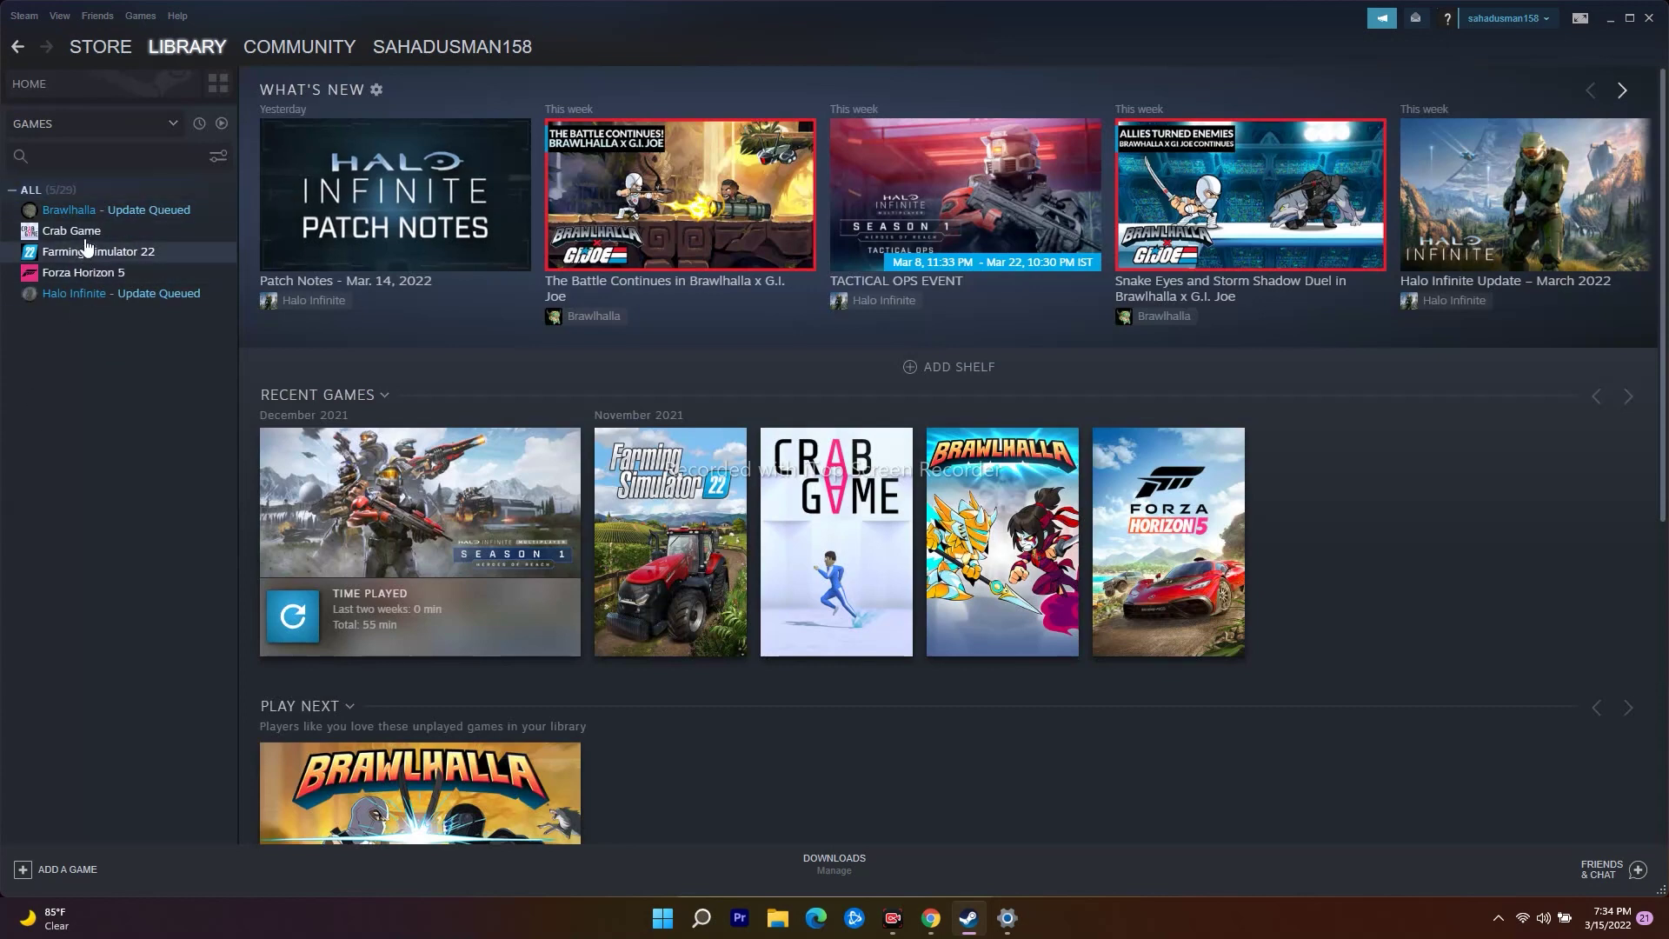
click(111, 231)
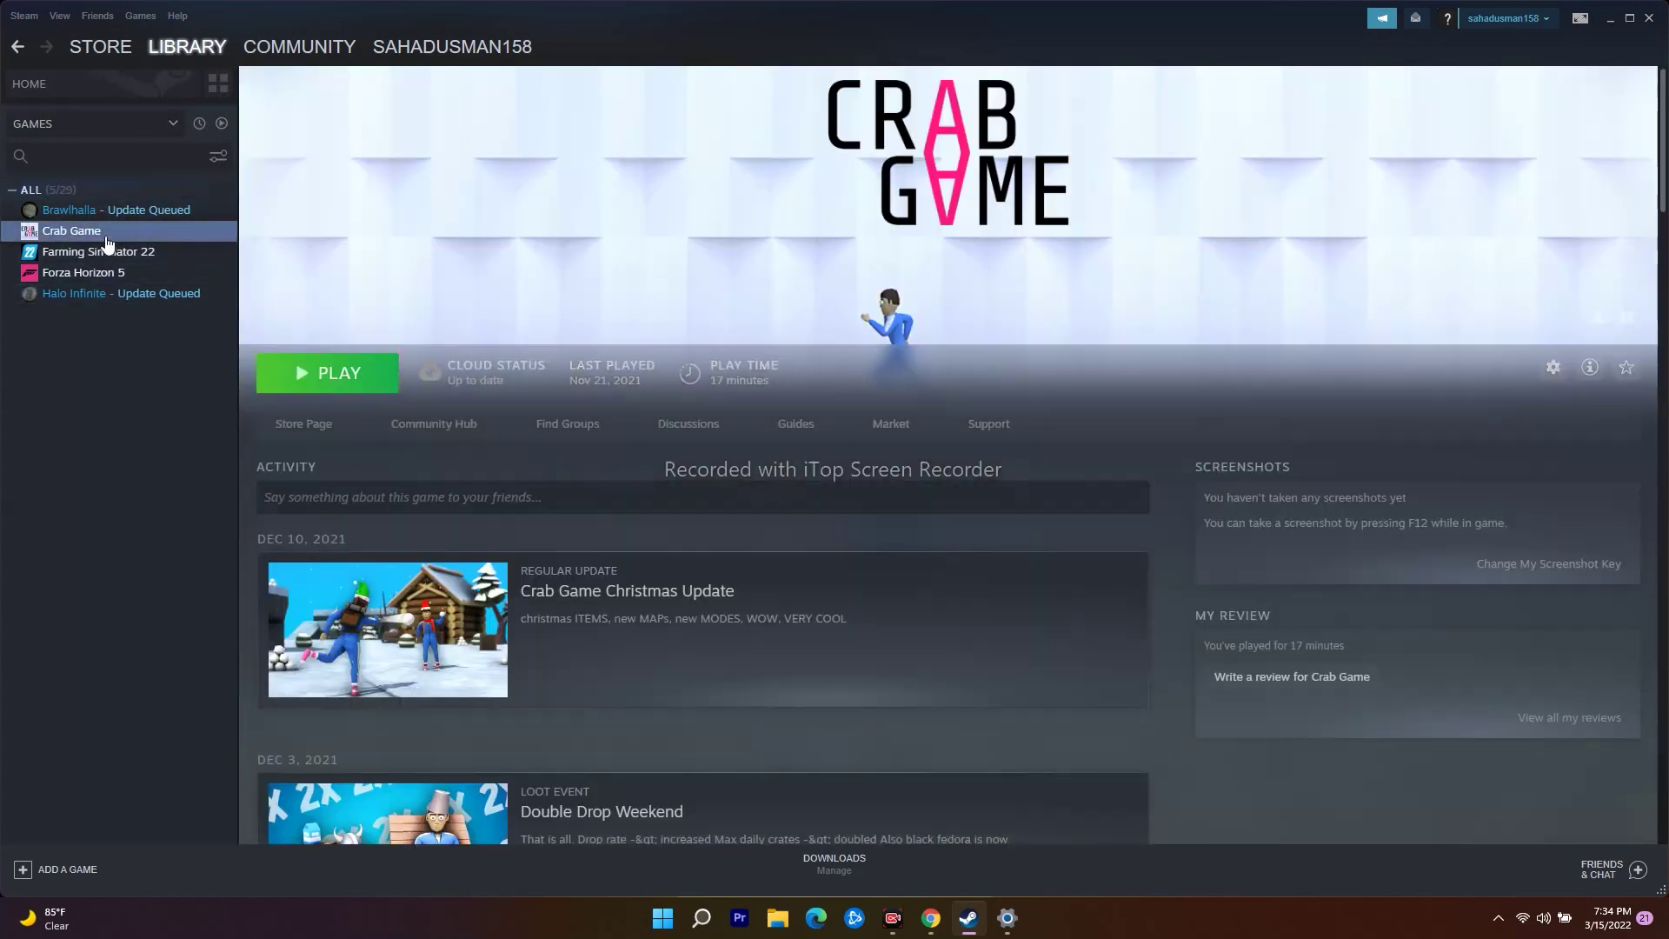
right_click(111, 230)
click(156, 338)
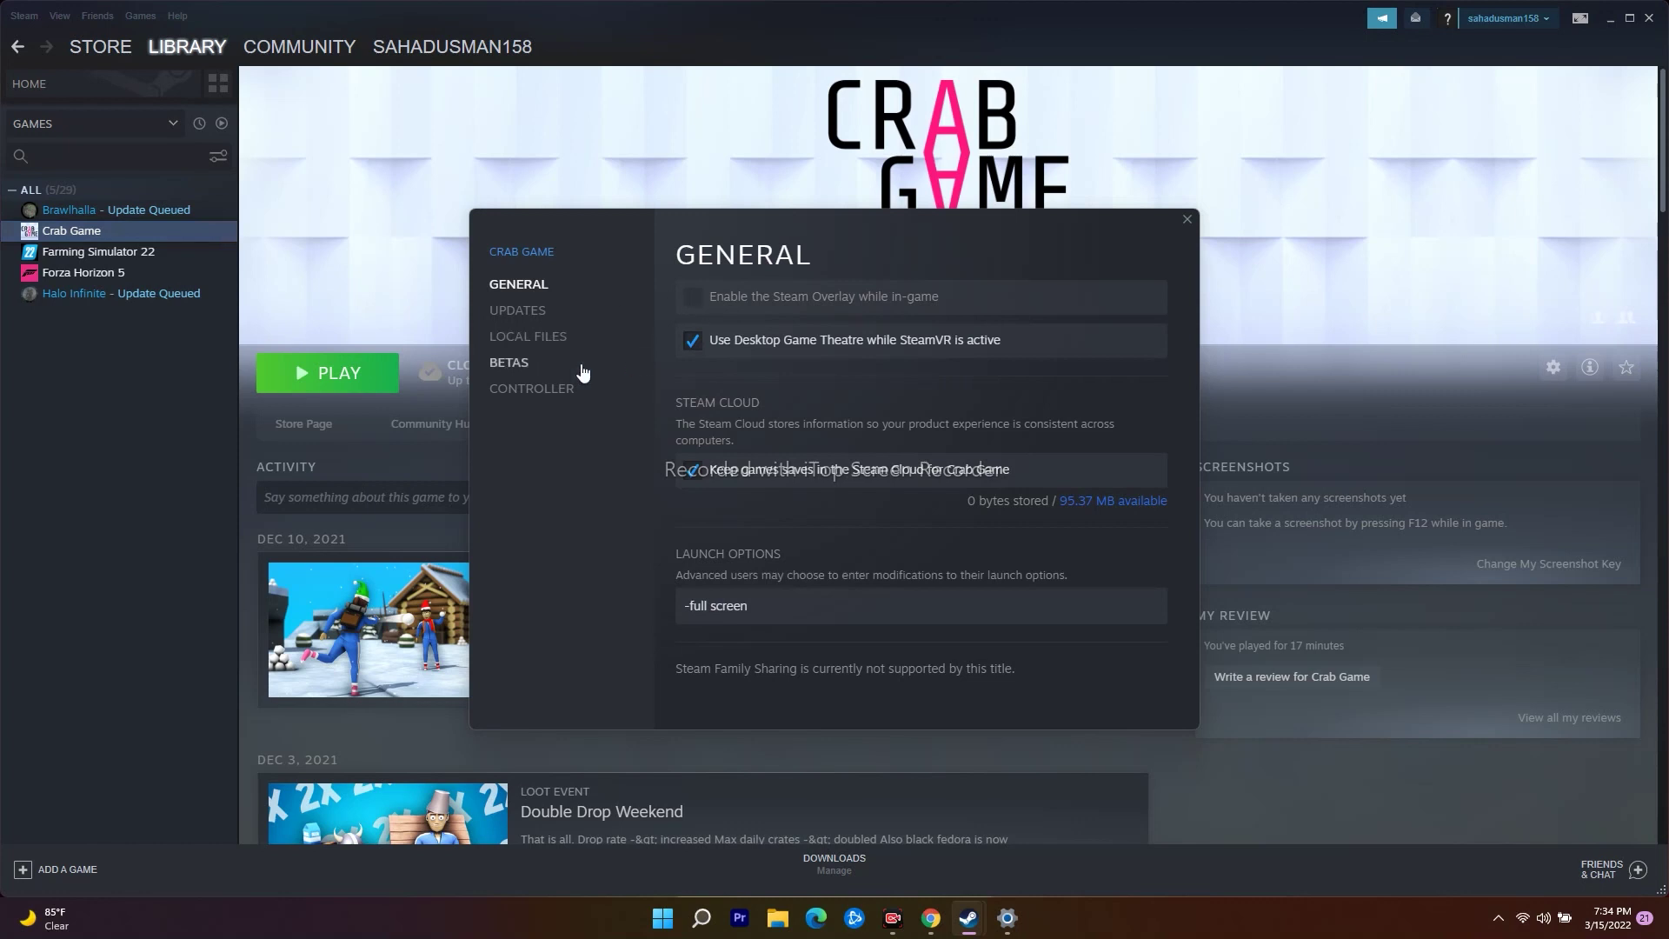
Step: Review the local files, controller and general properties of Crab Game, then close the properties
click(548, 335)
click(533, 391)
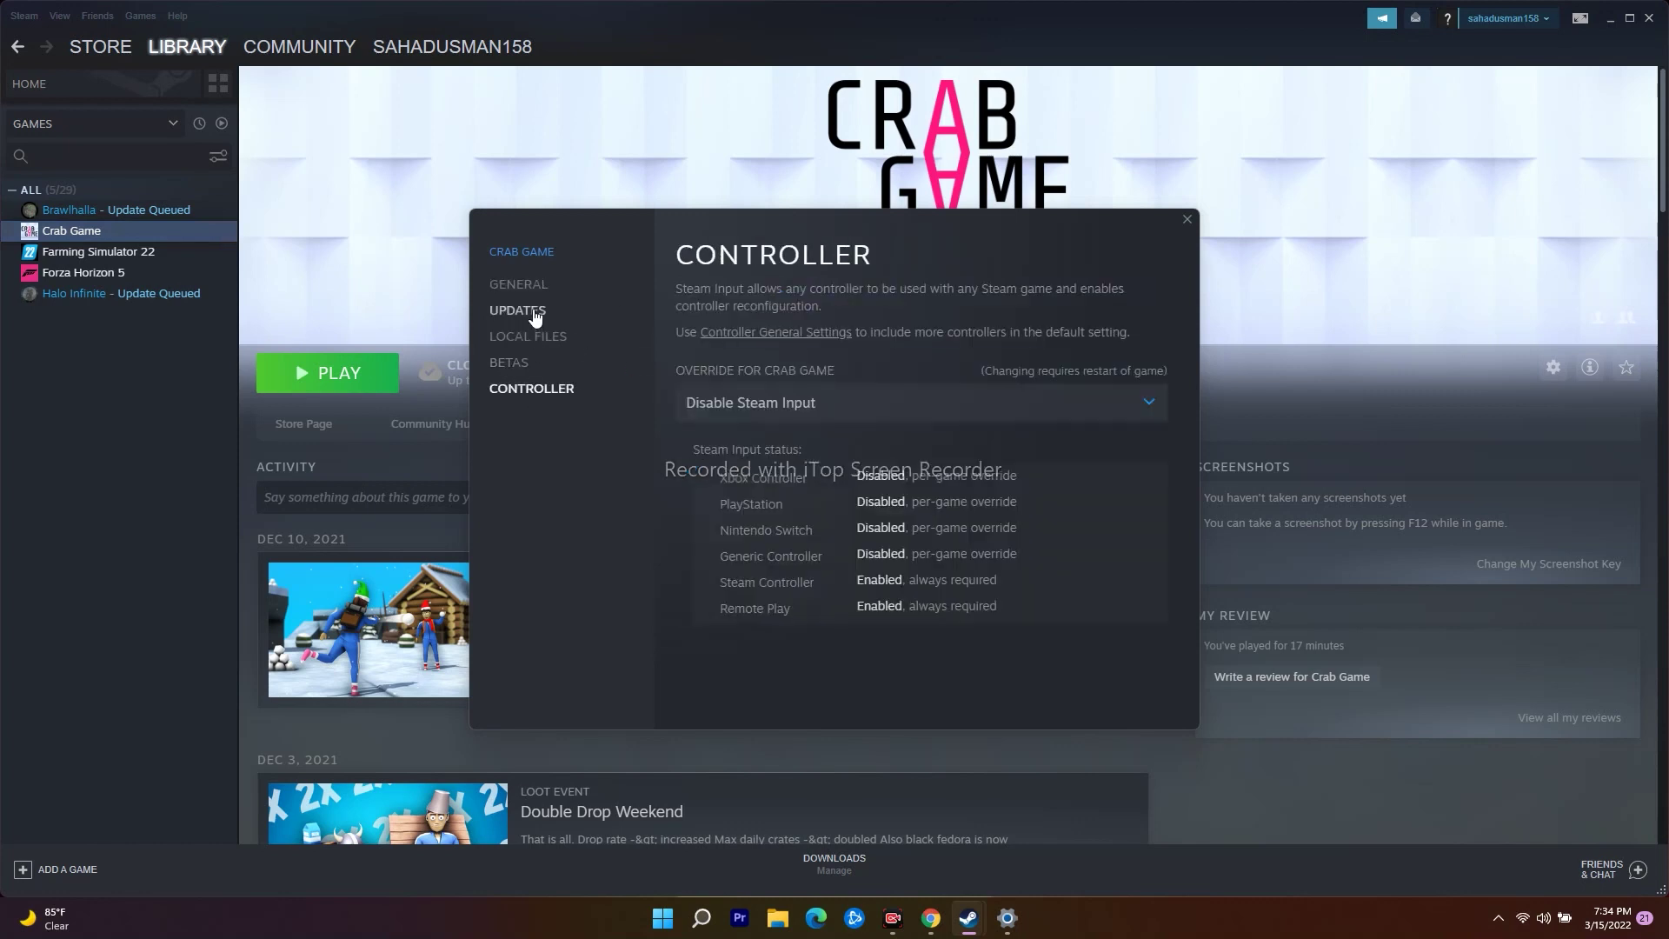
click(539, 283)
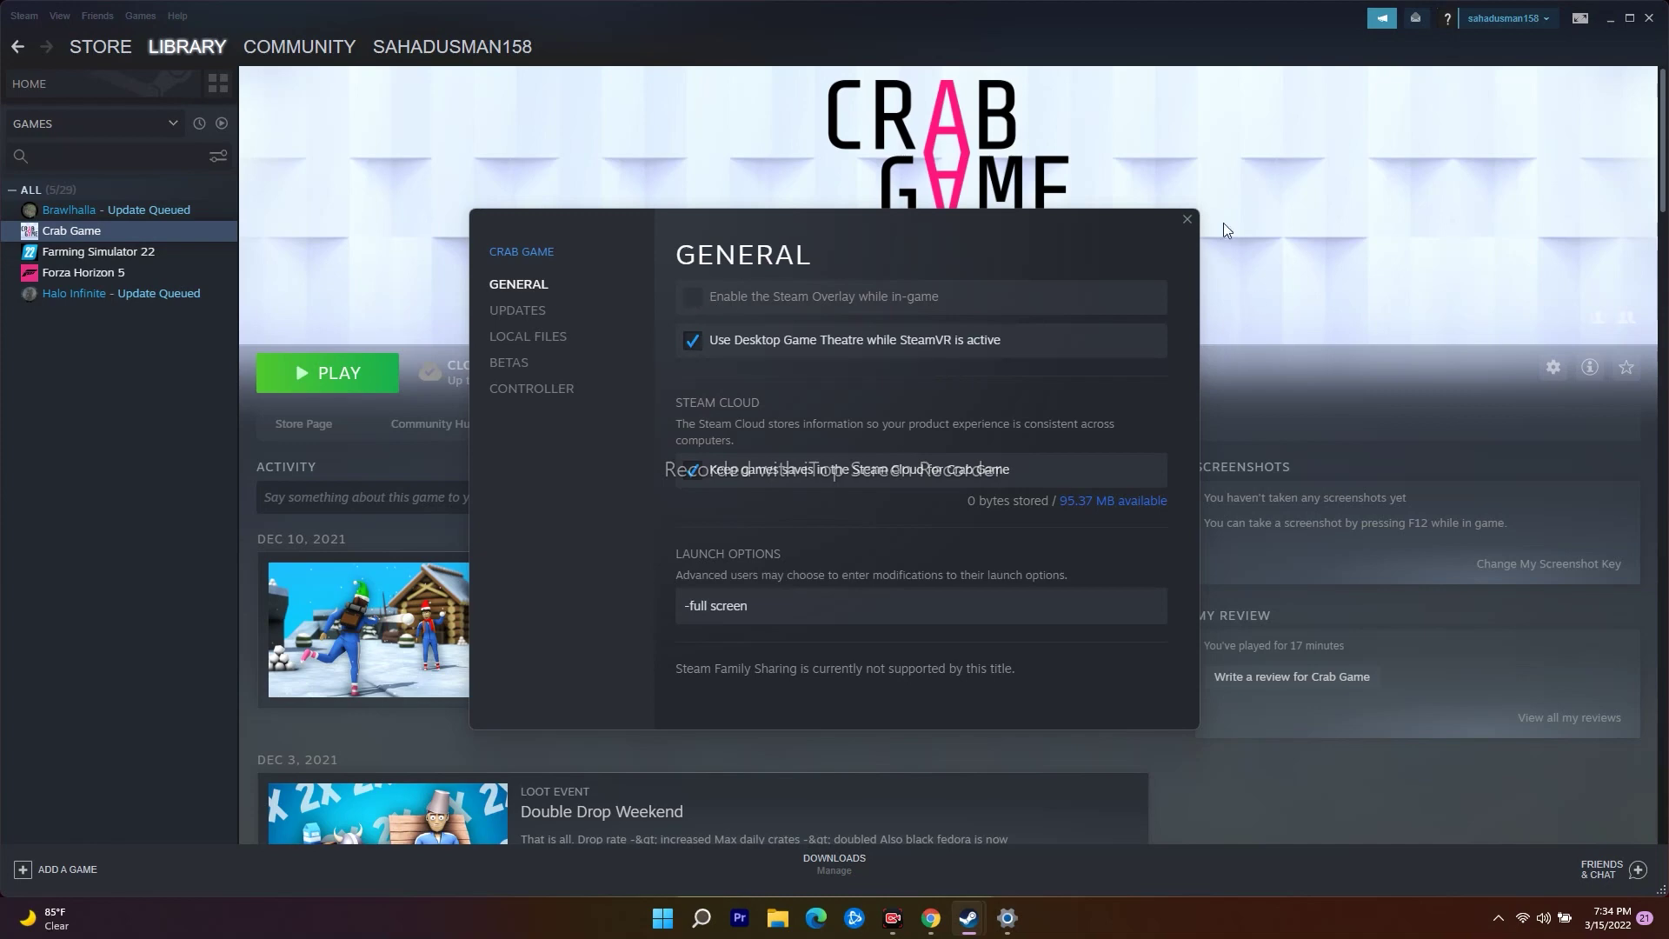
click(1187, 220)
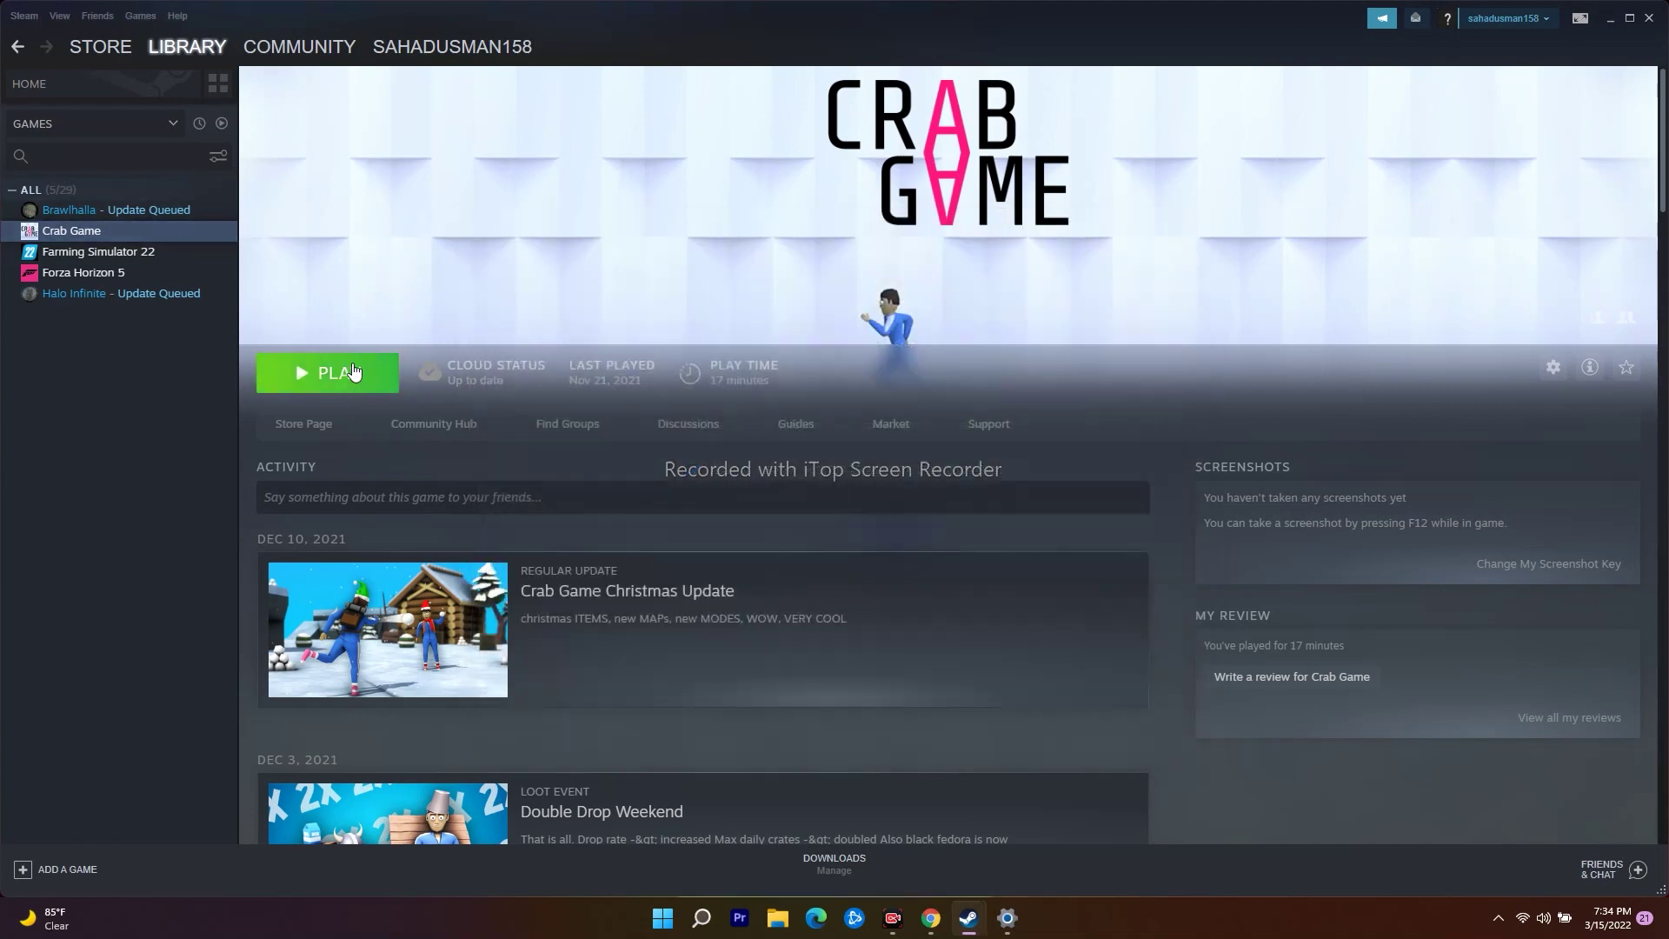
Step: Close the Steam window, relaunch Steam from the desktop and return to the game library
click(1649, 18)
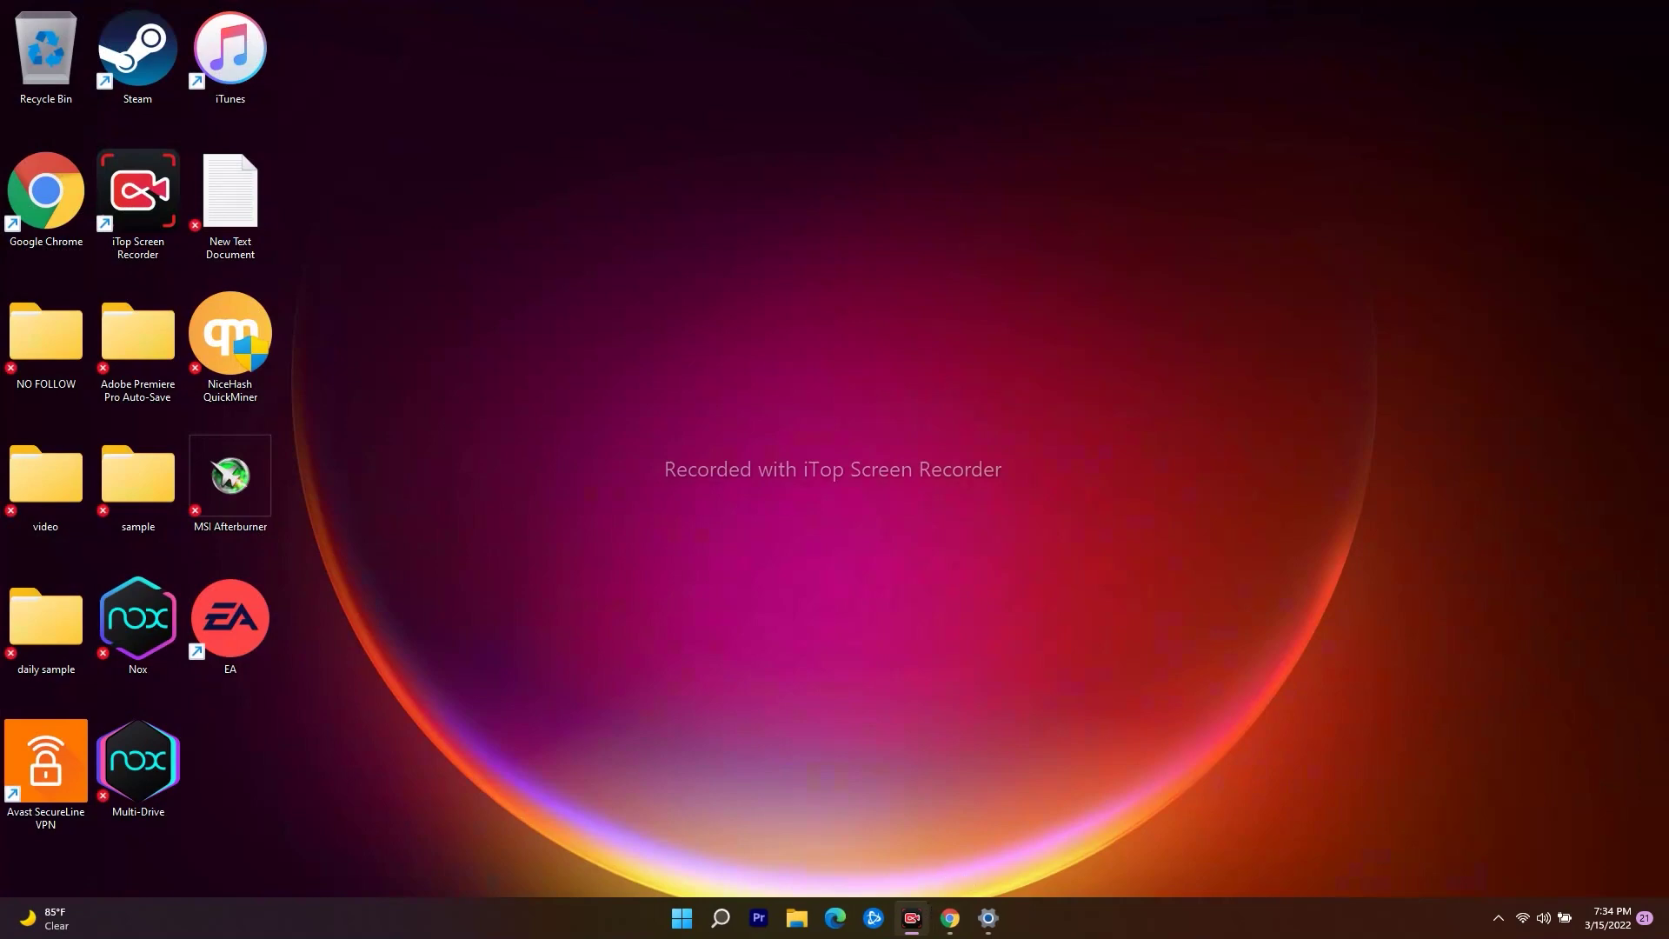
double_click(134, 73)
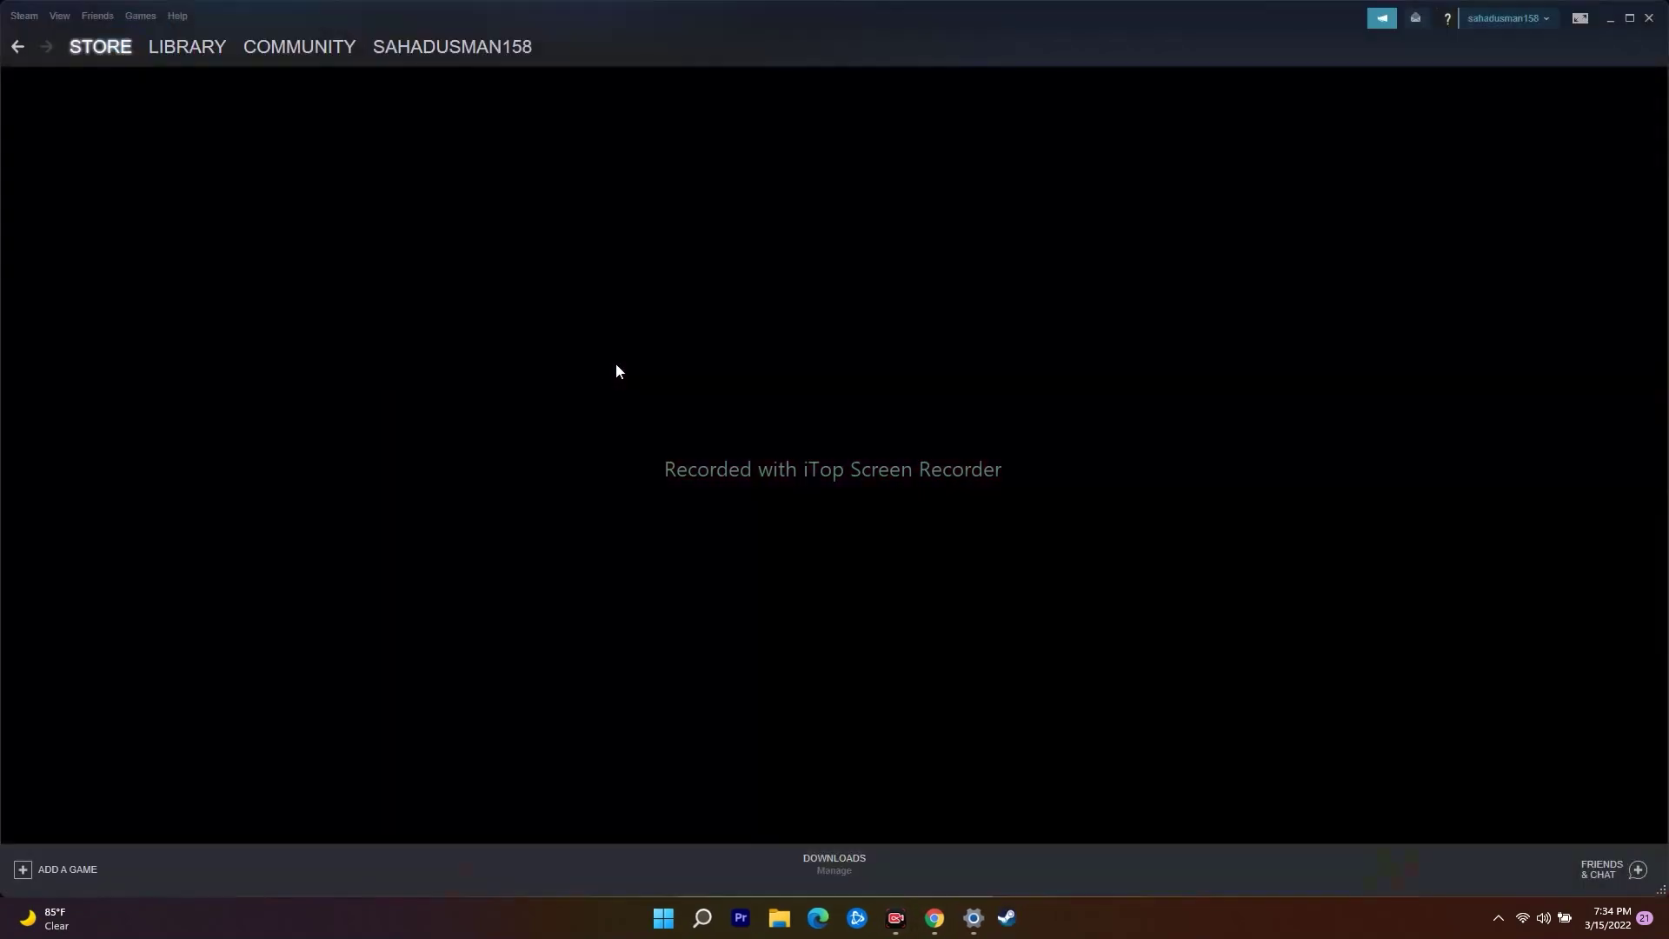
click(184, 46)
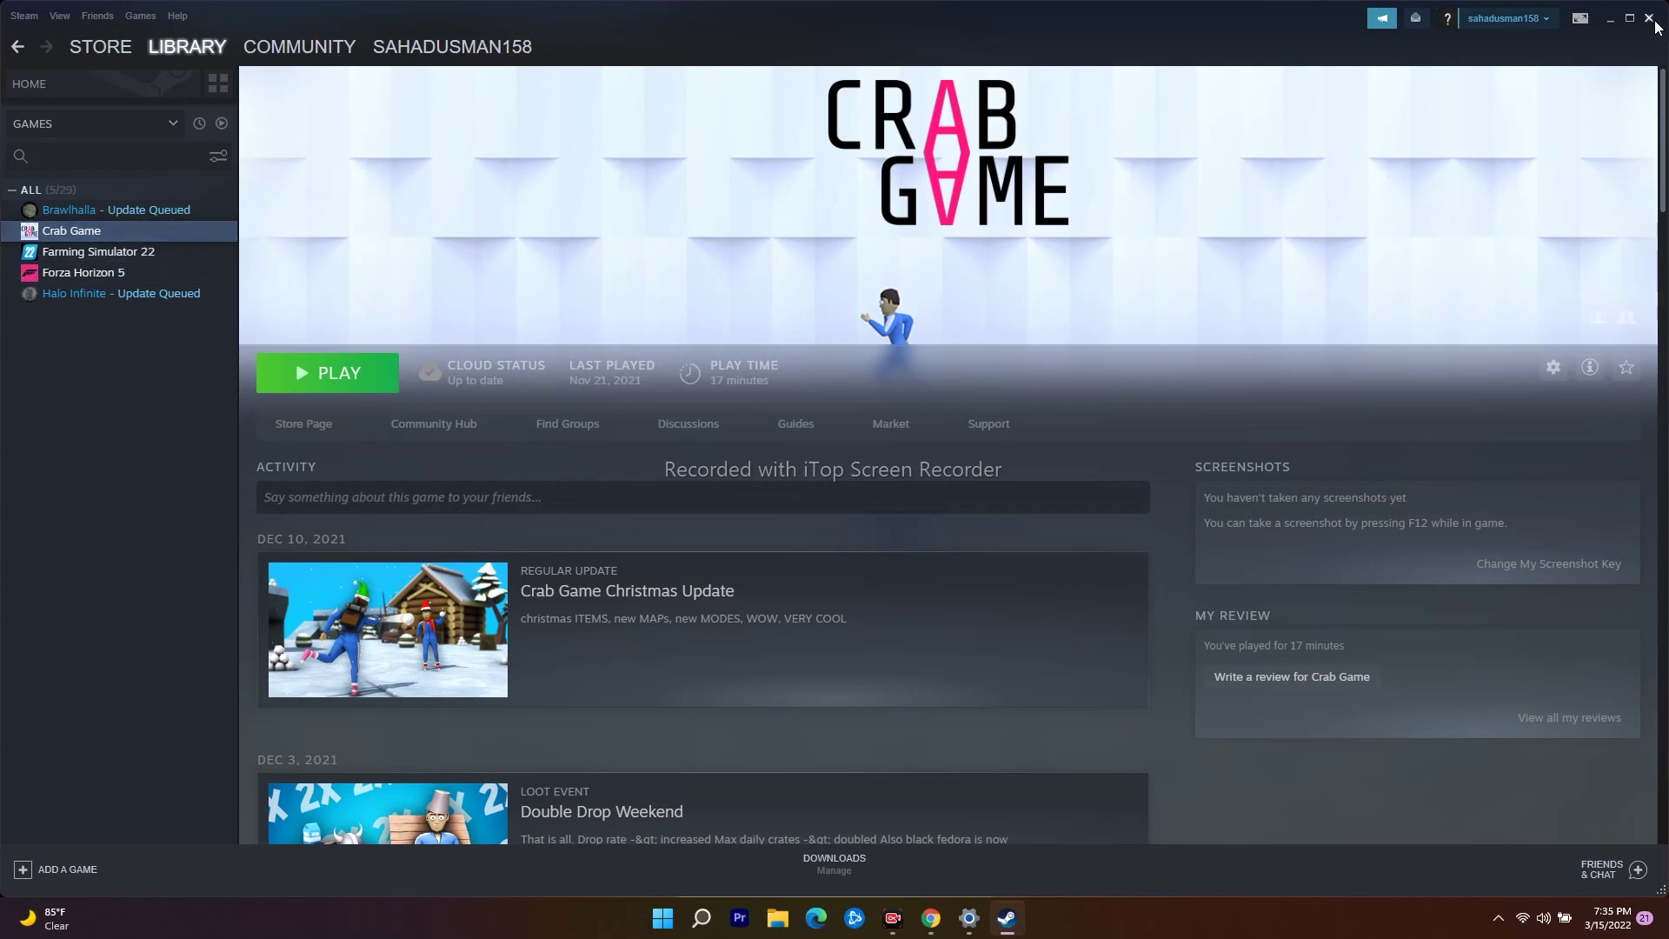
click(1609, 17)
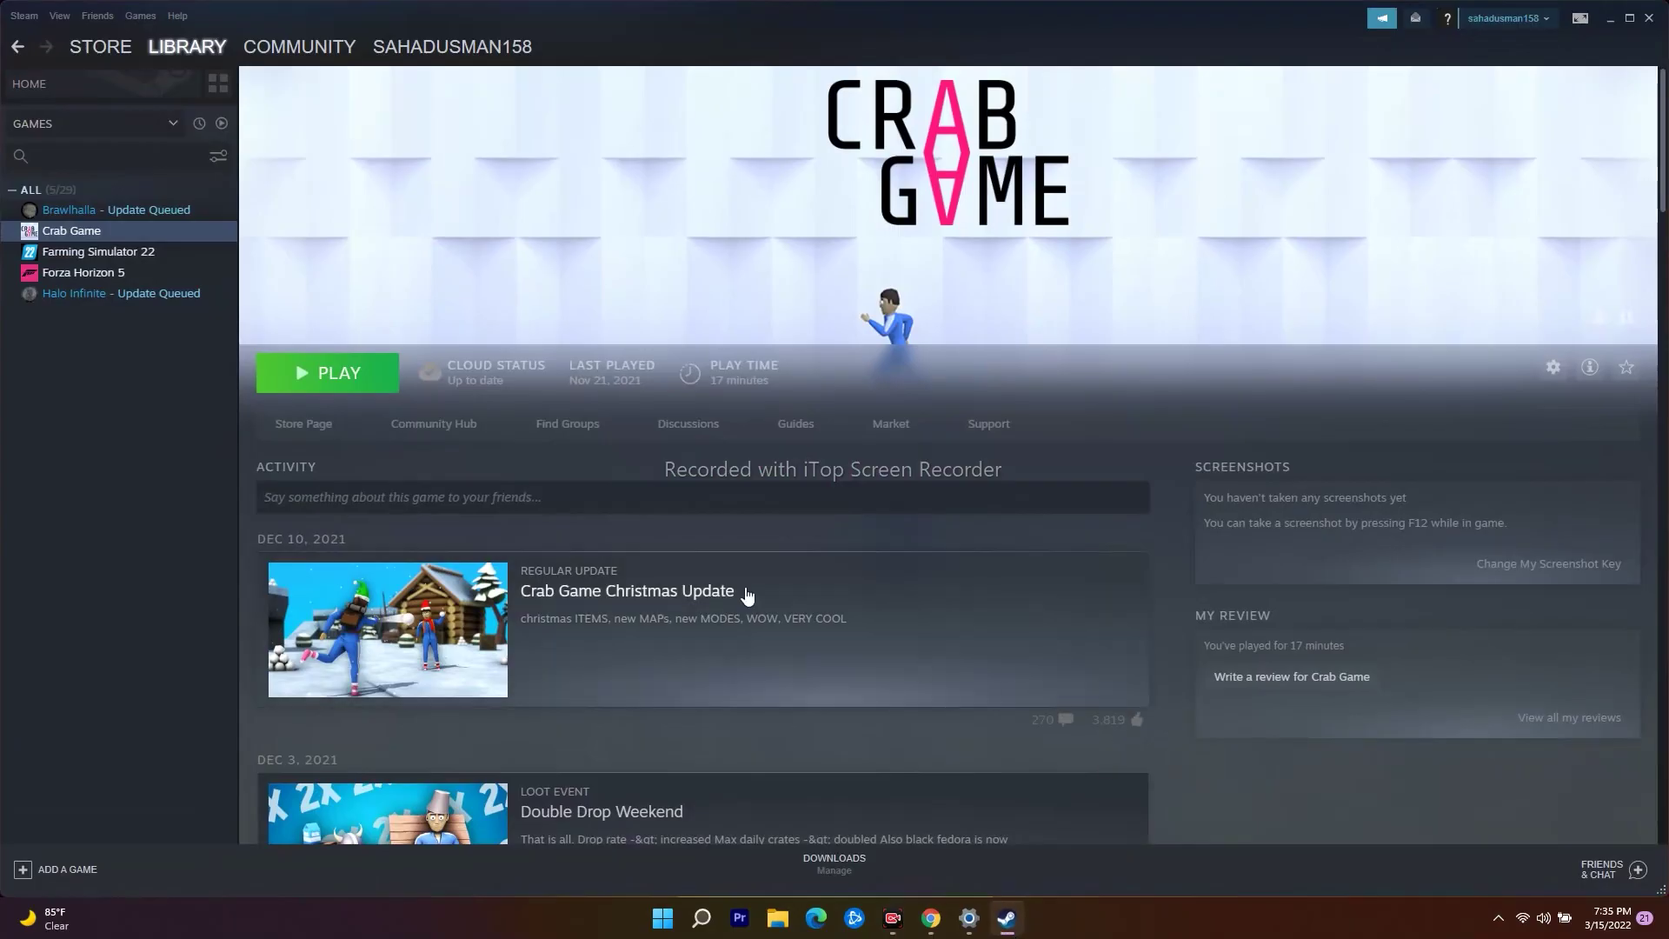
Step: Open the general controller settings from Steam's client settings
click(73, 46)
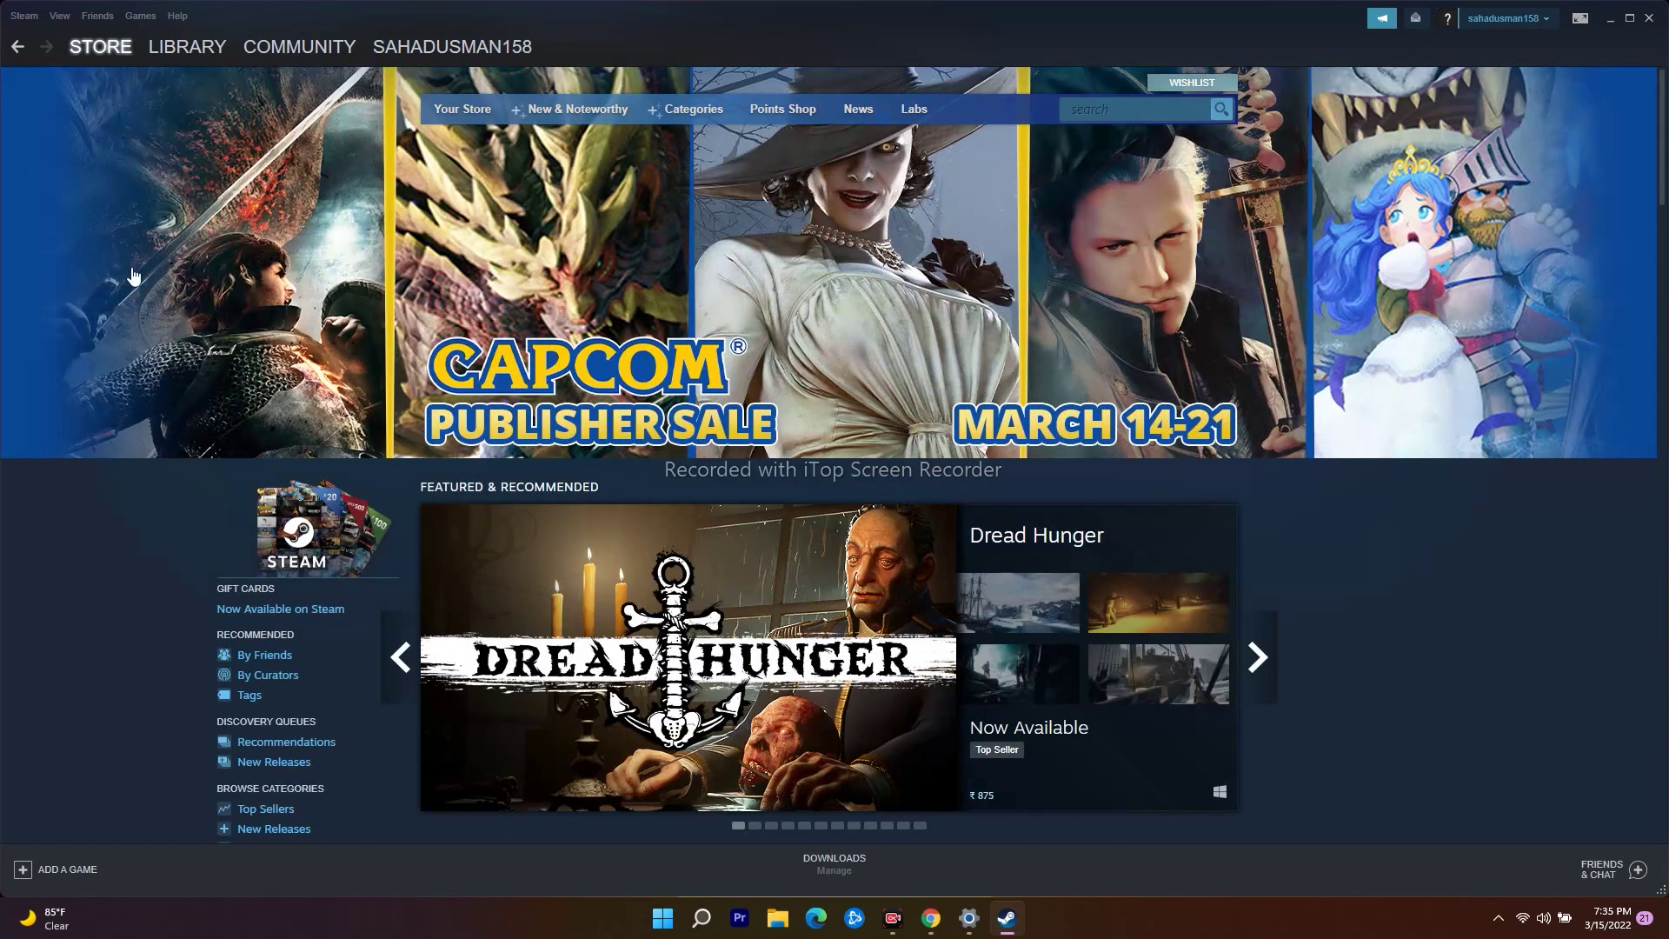
click(17, 17)
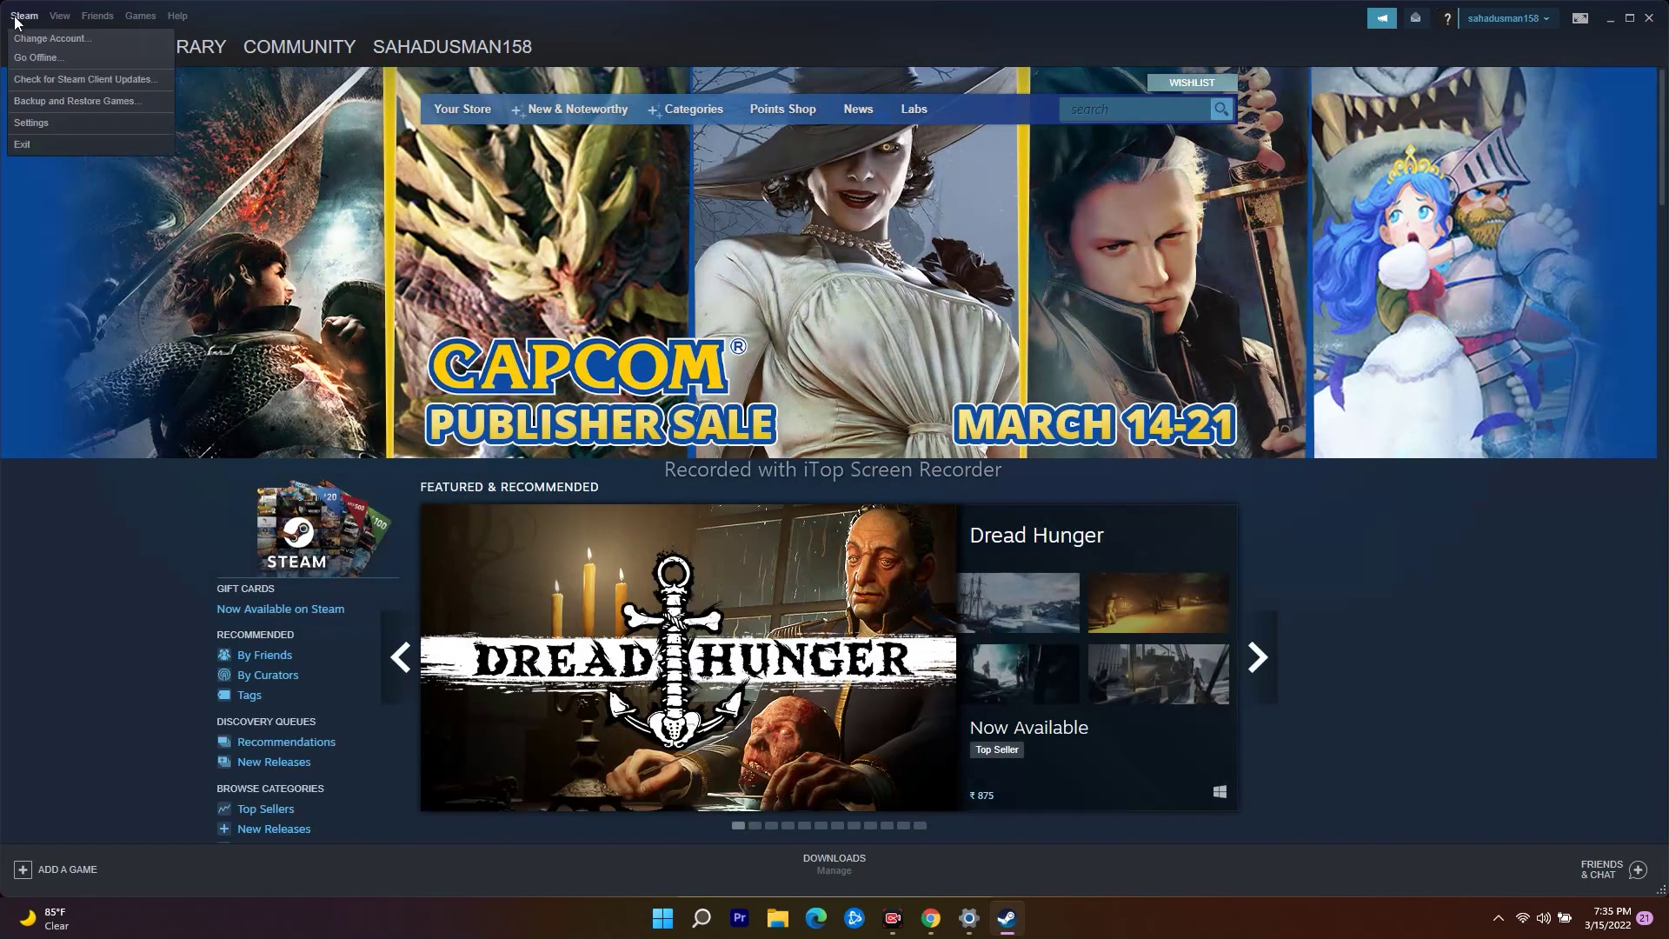
click(49, 125)
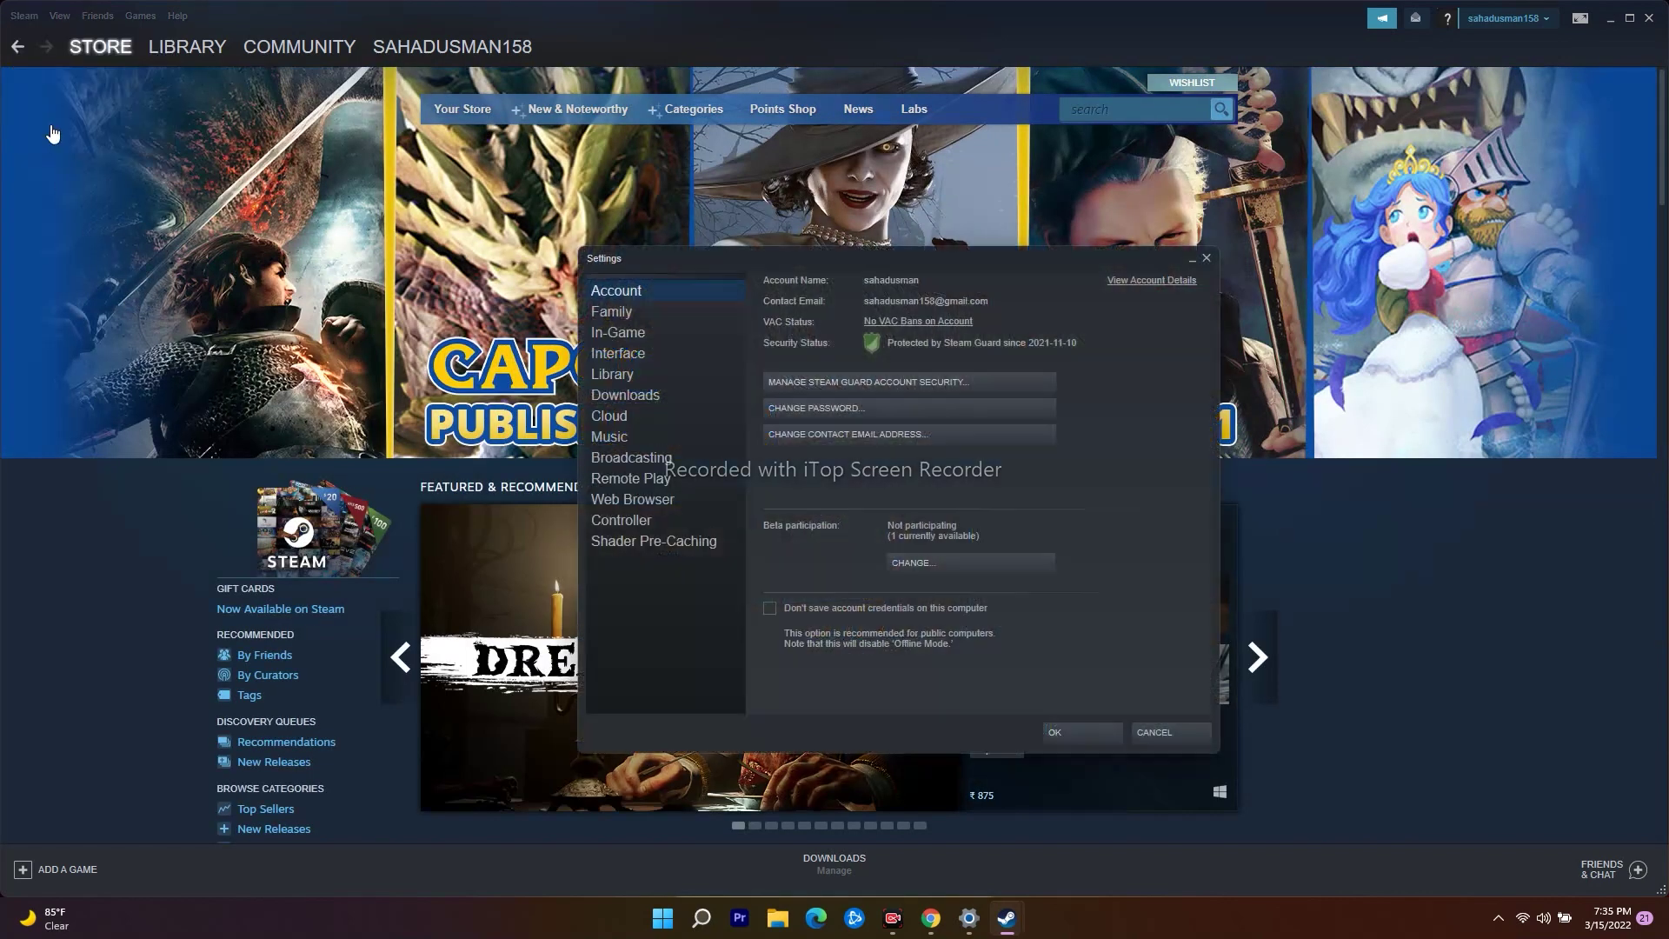
click(626, 519)
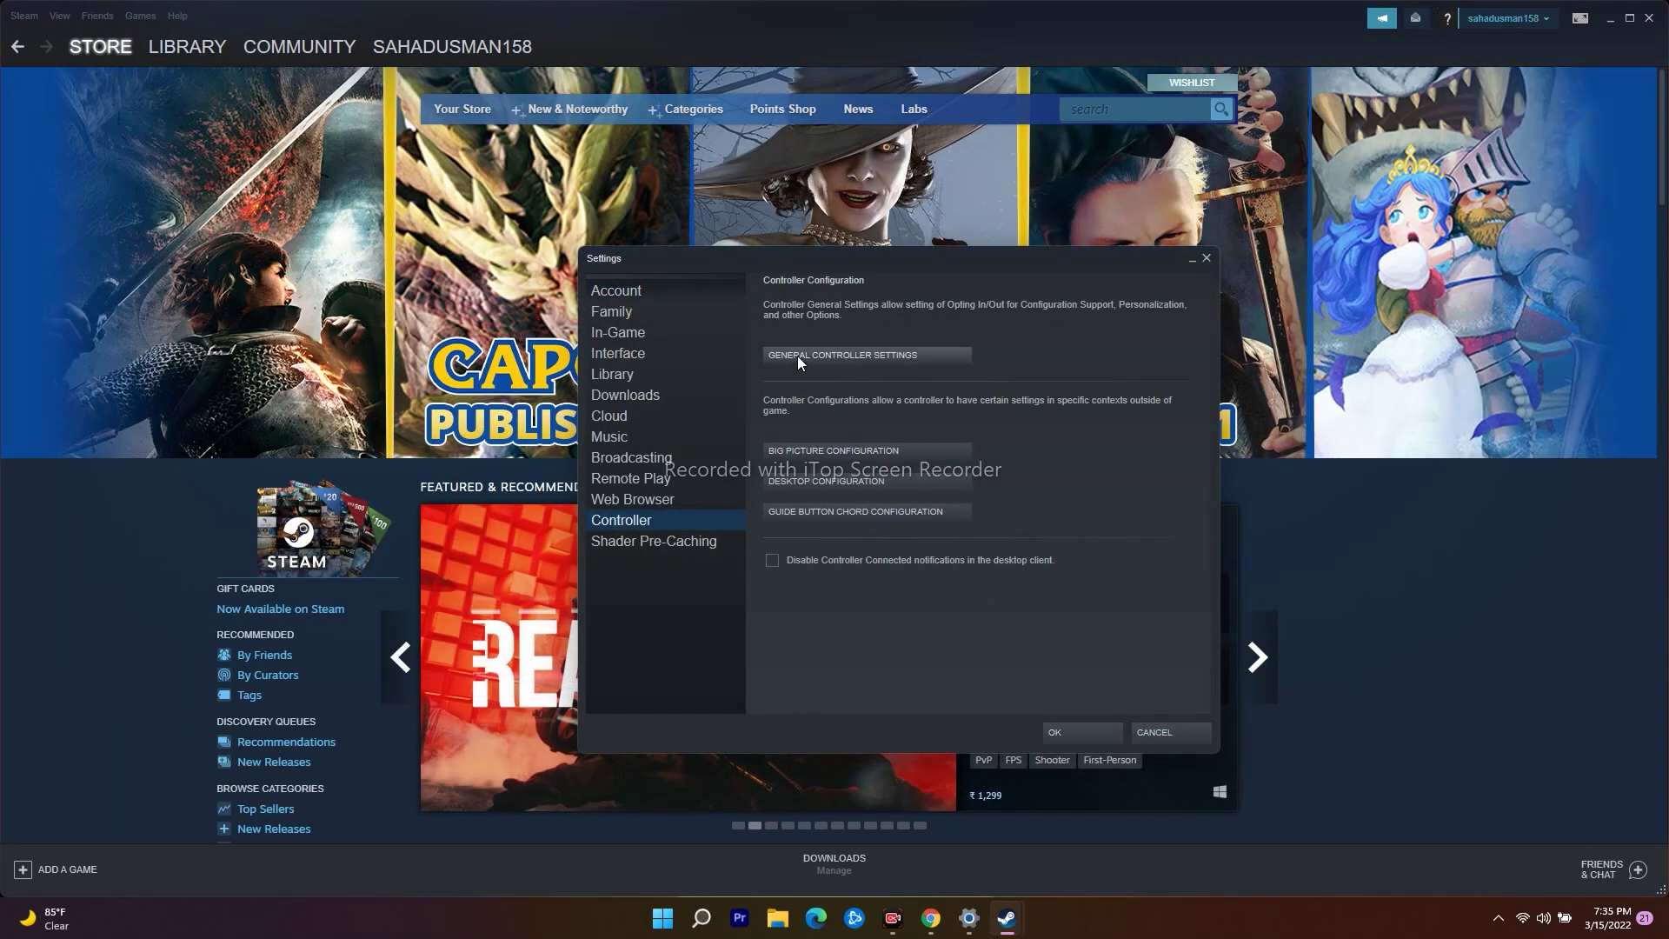
click(854, 348)
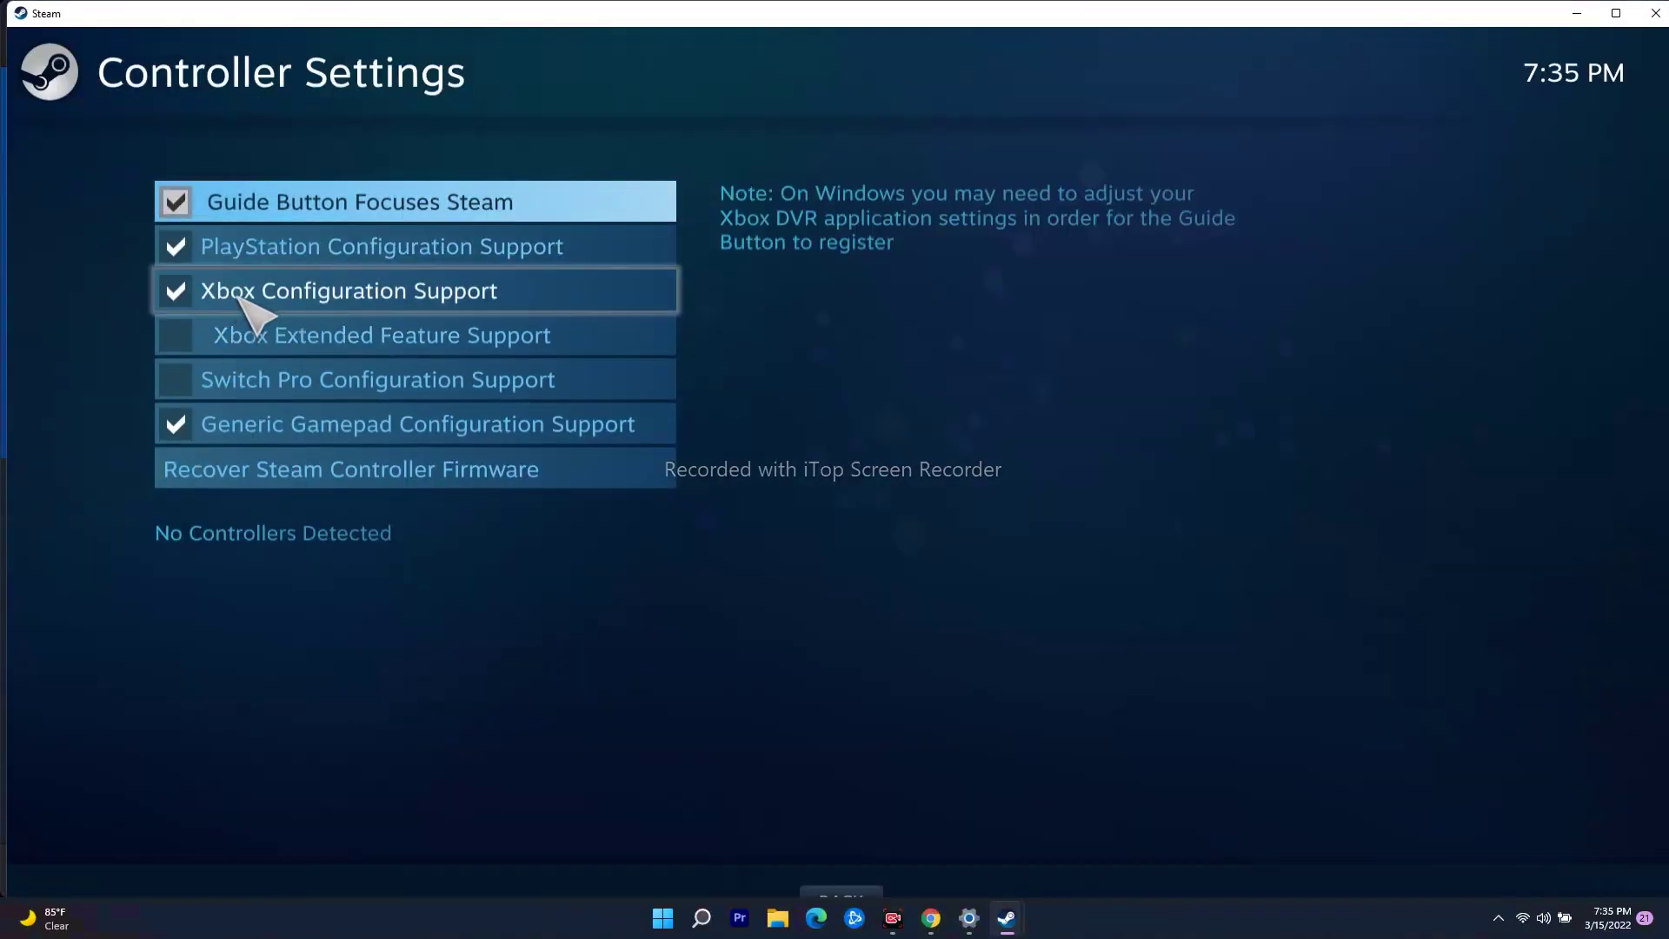
Step: Toggle PlayStation Configuration Support off and back on, disable Xbox Configuration Support, and close the controller and client settings
click(178, 247)
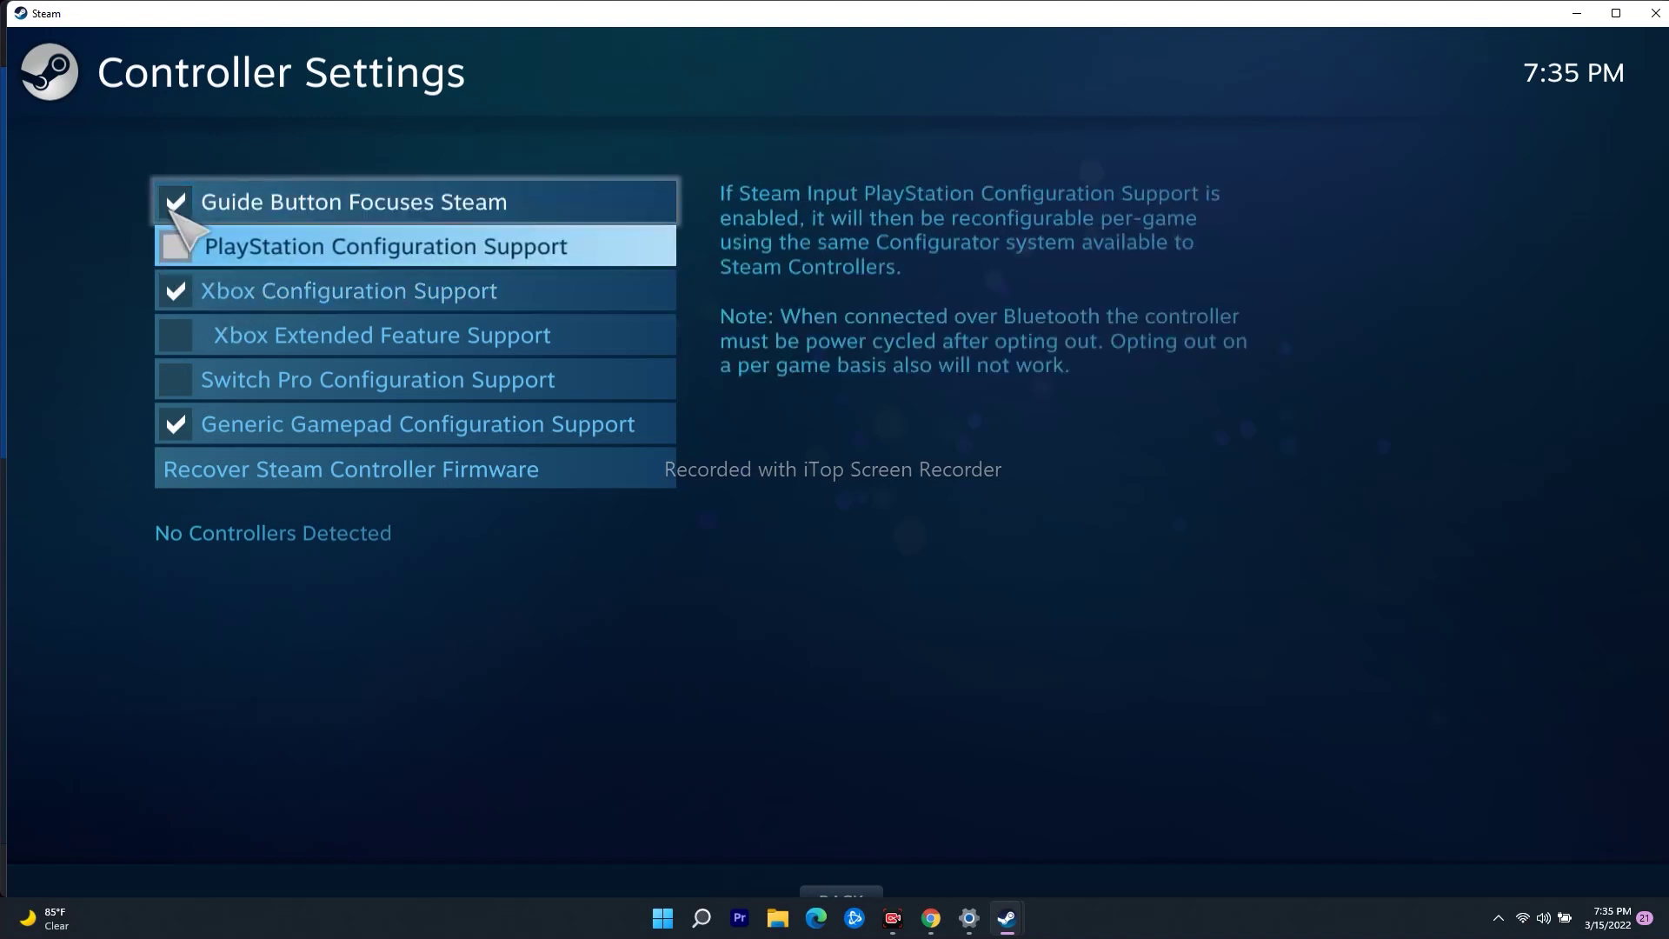
click(176, 245)
click(182, 282)
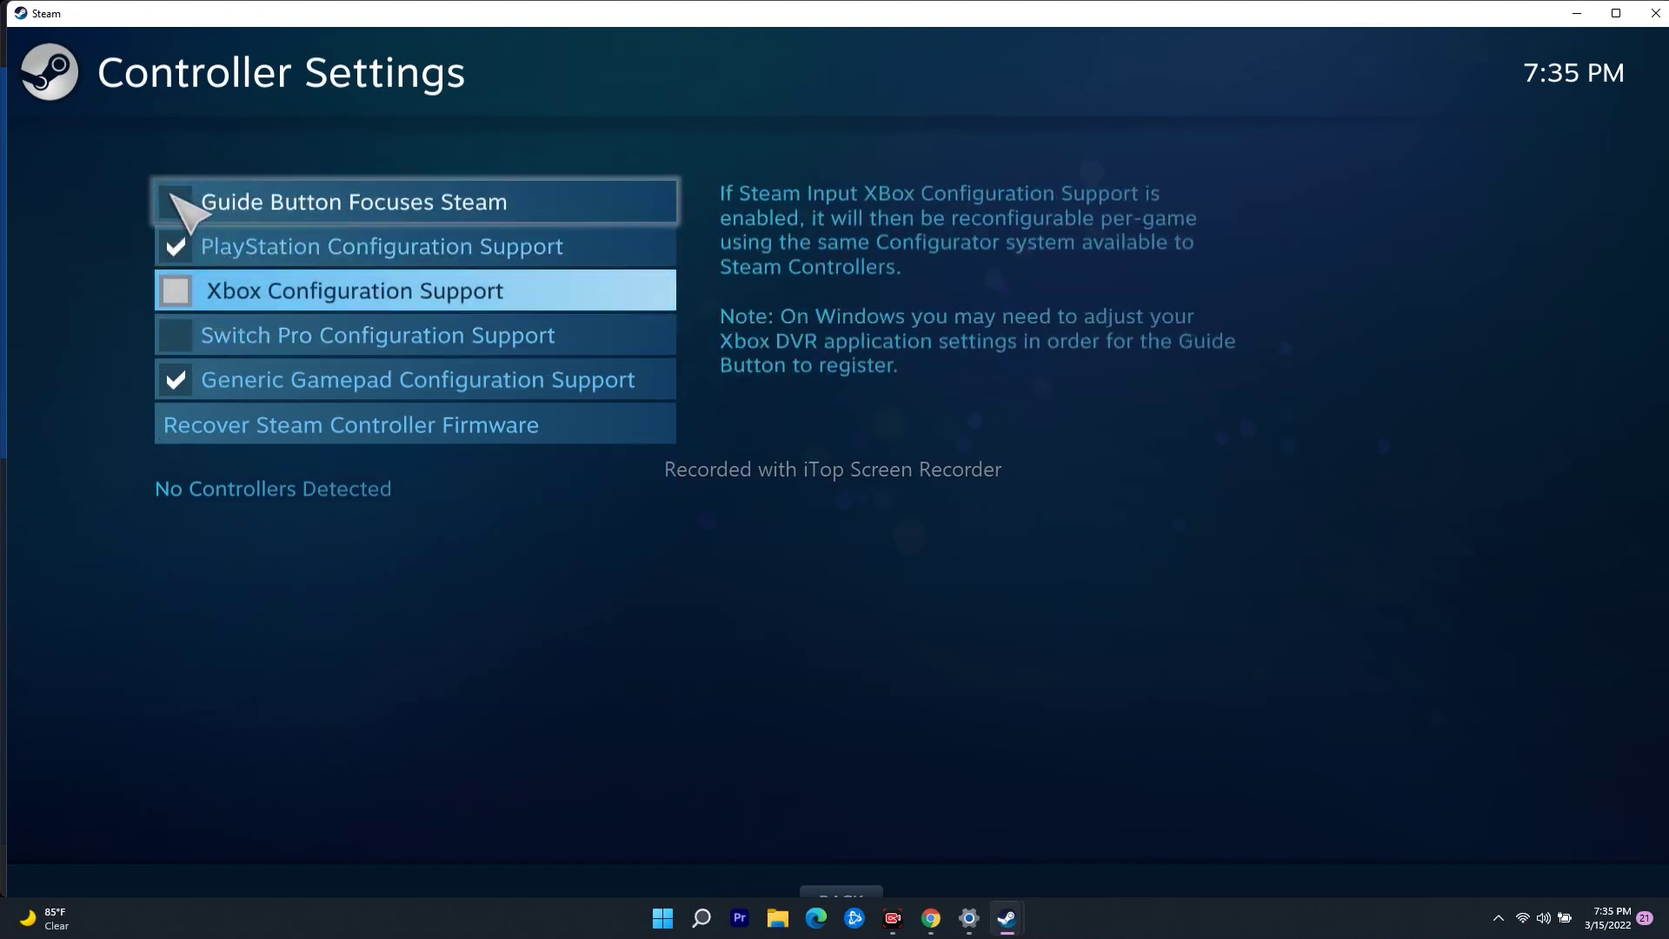
click(1656, 14)
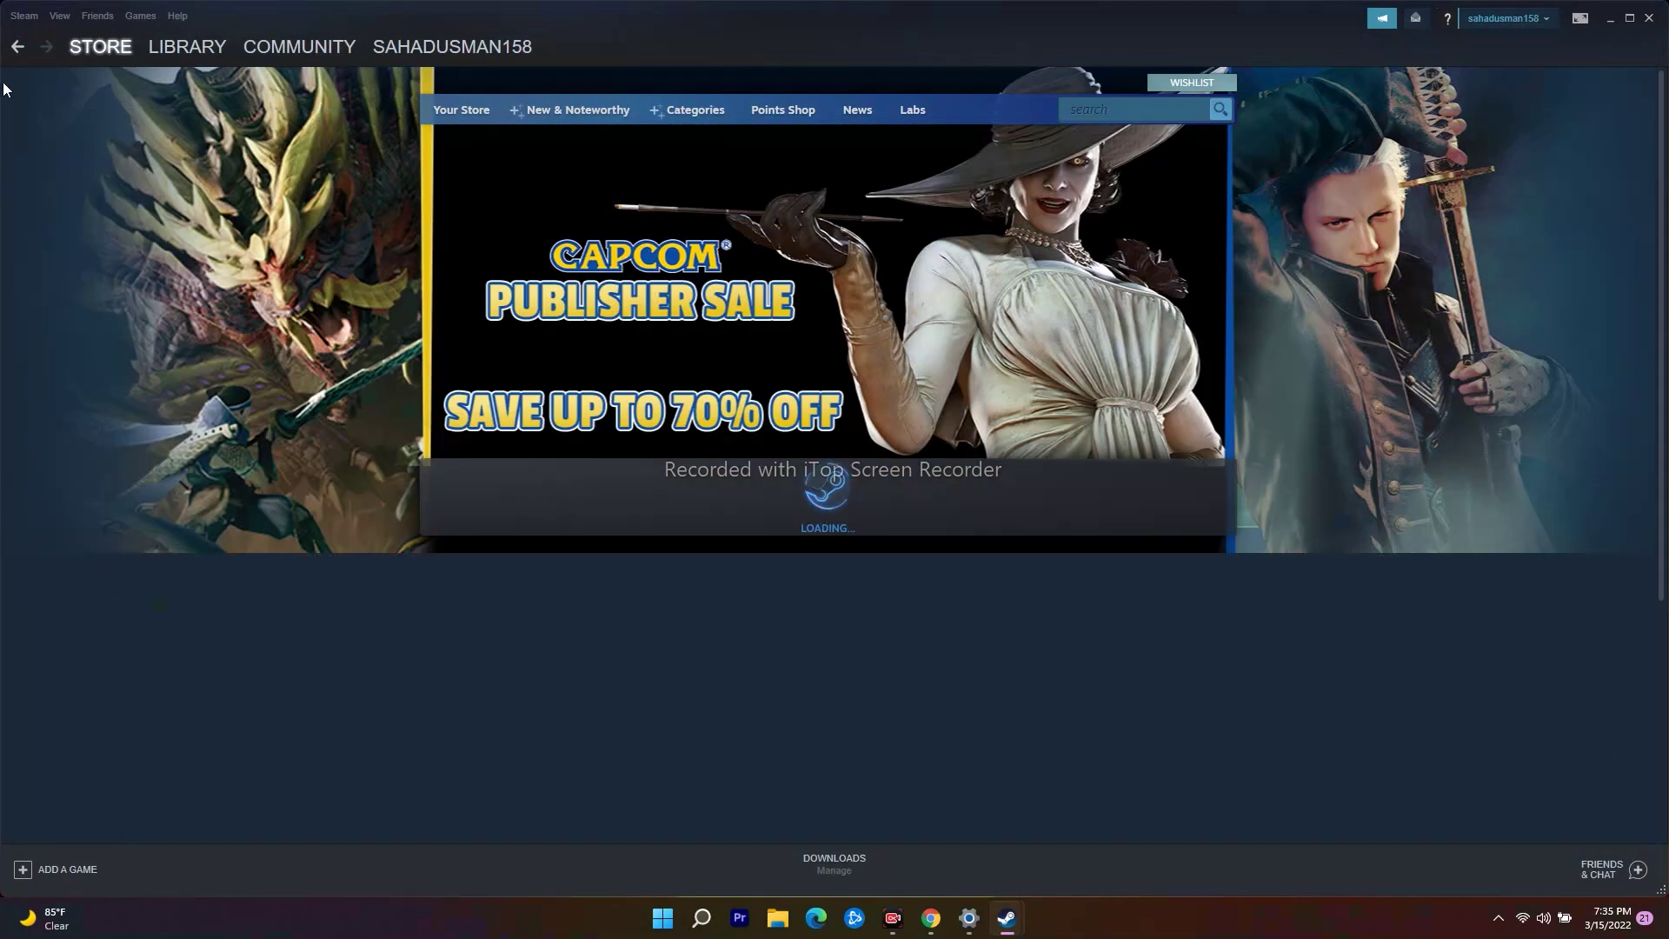
scroll(1342, 545, down, 2)
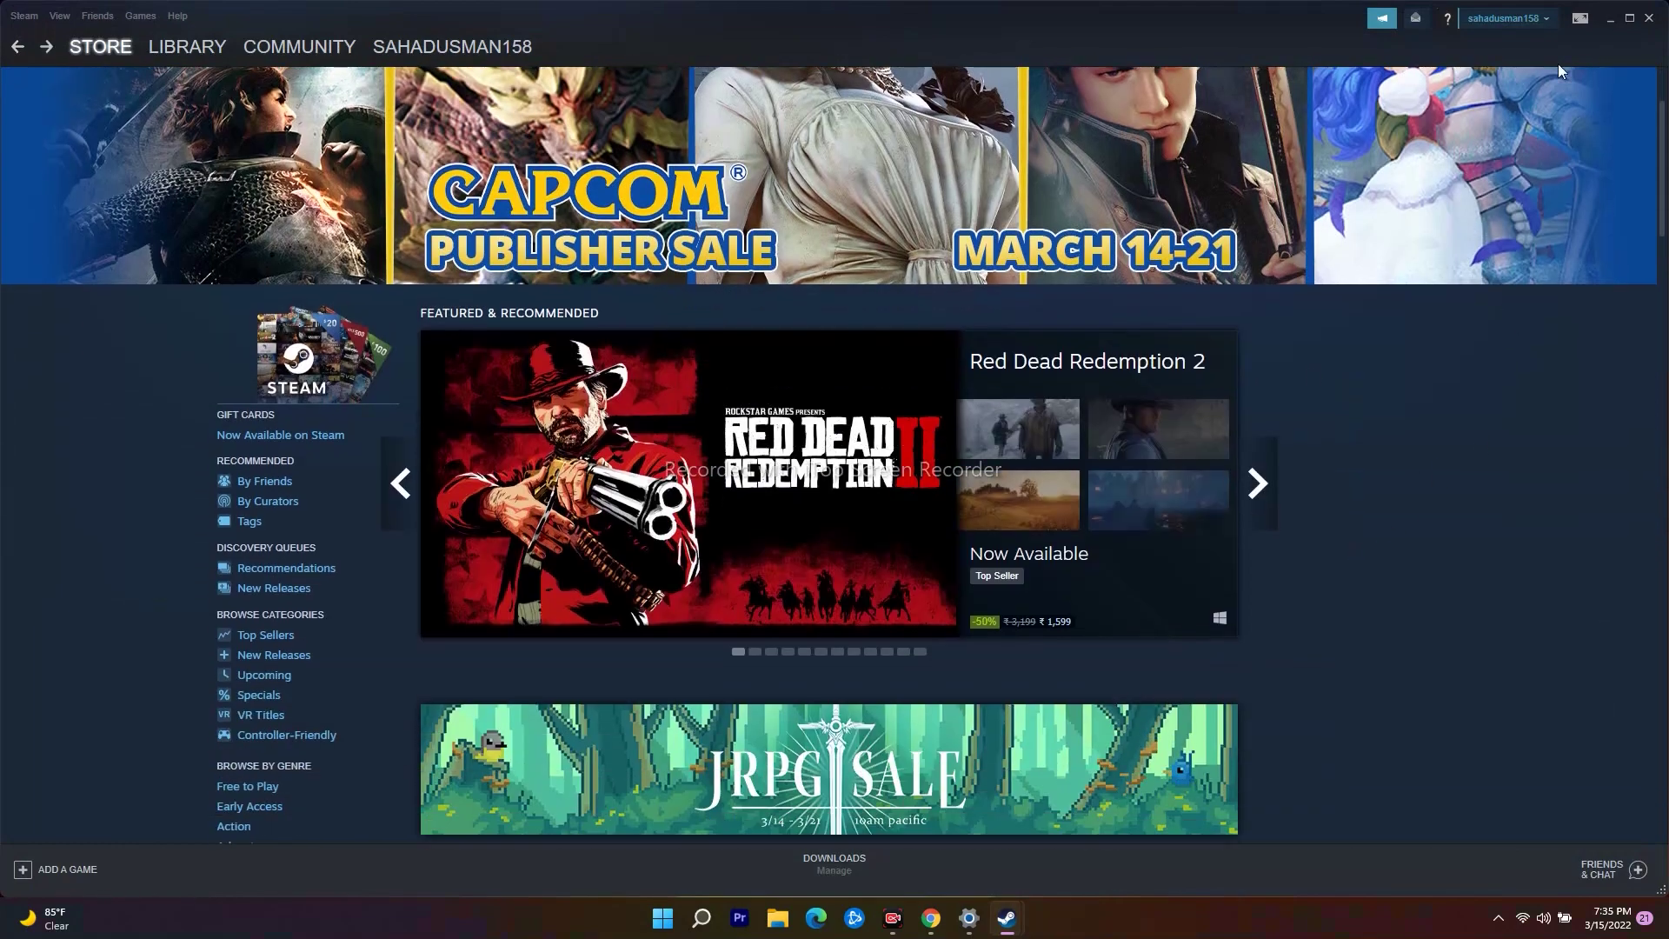
click(1610, 18)
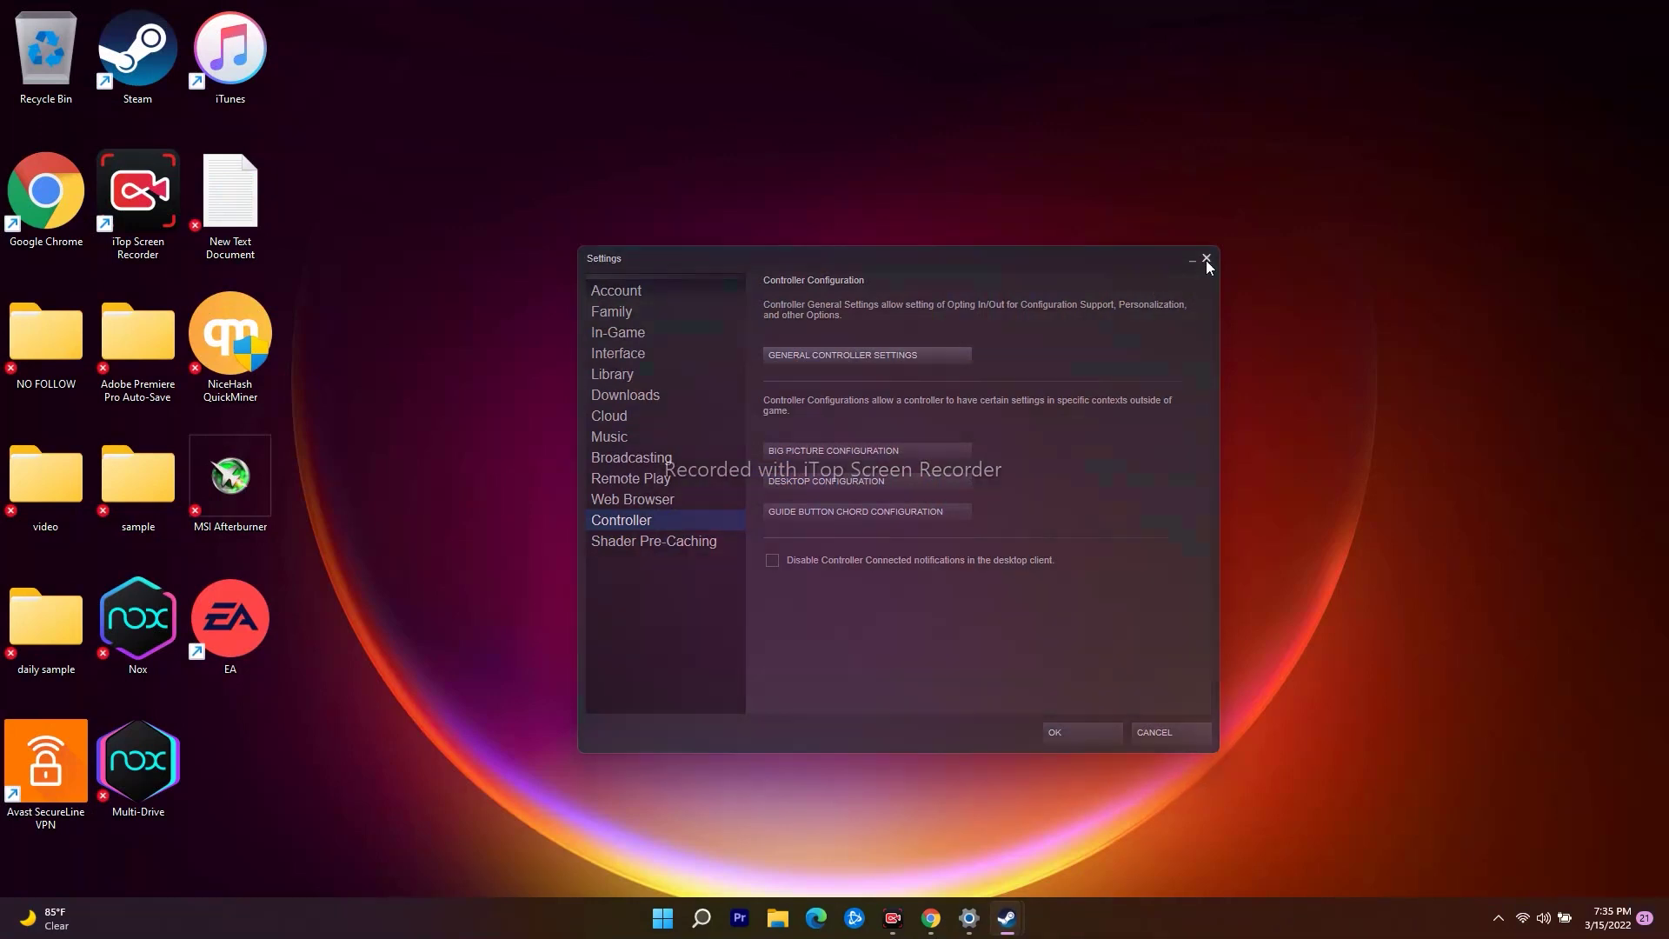
click(1206, 258)
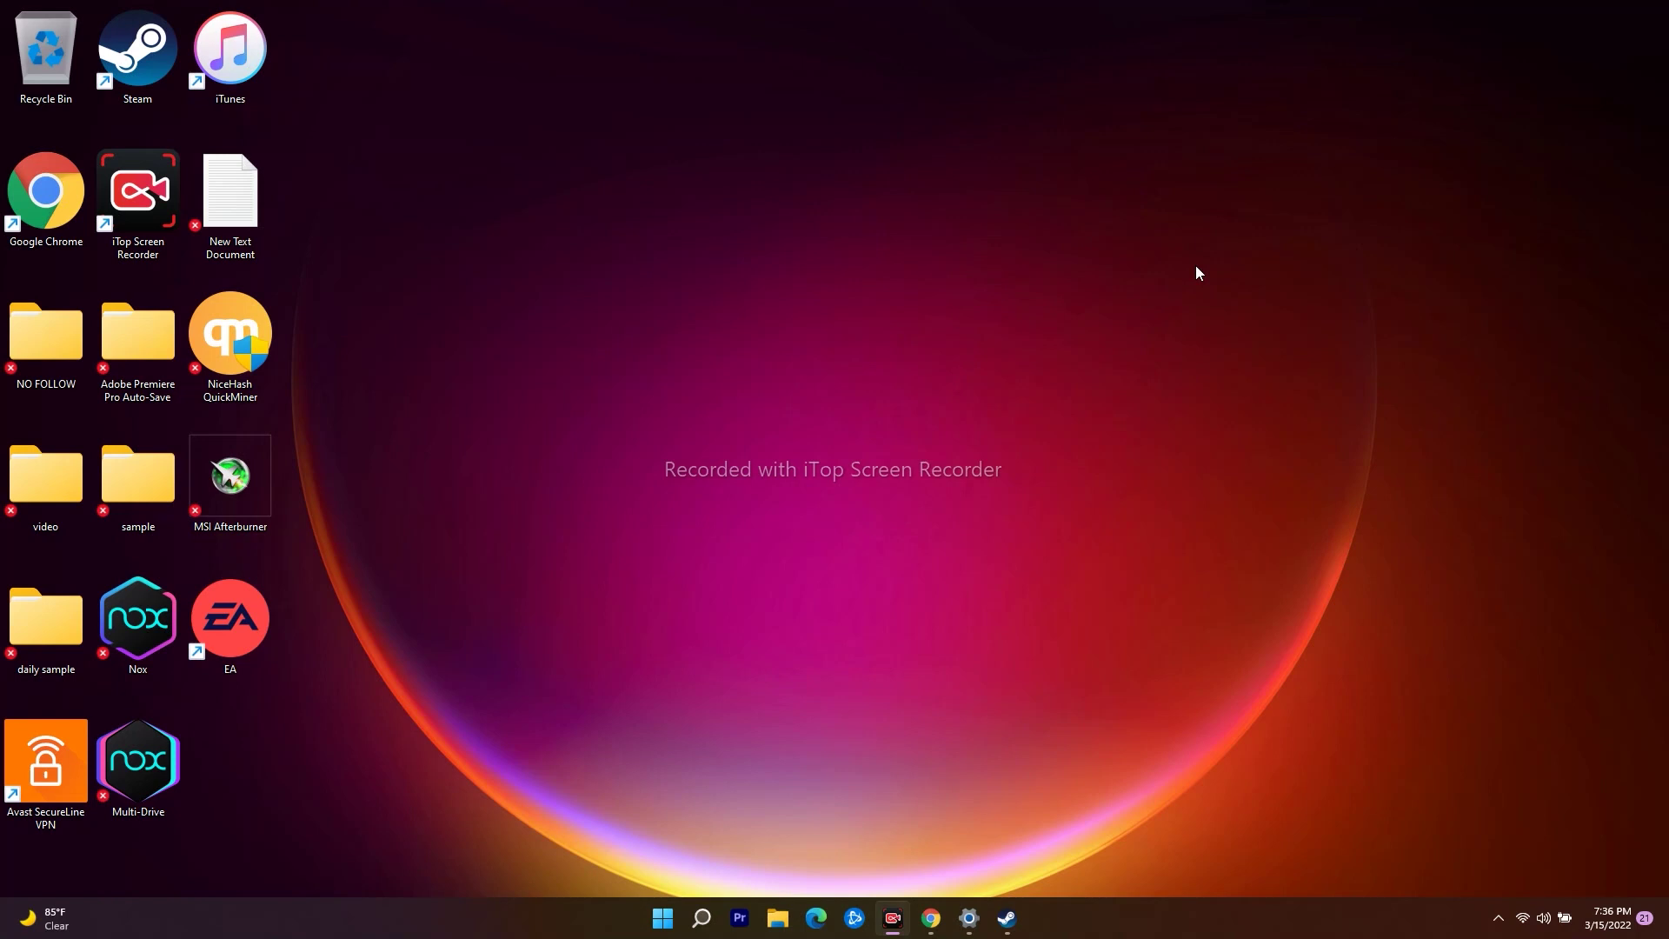
Step: Open the Windows graphics settings and browse for a desktop app to add, cancelling the file selection
click(701, 918)
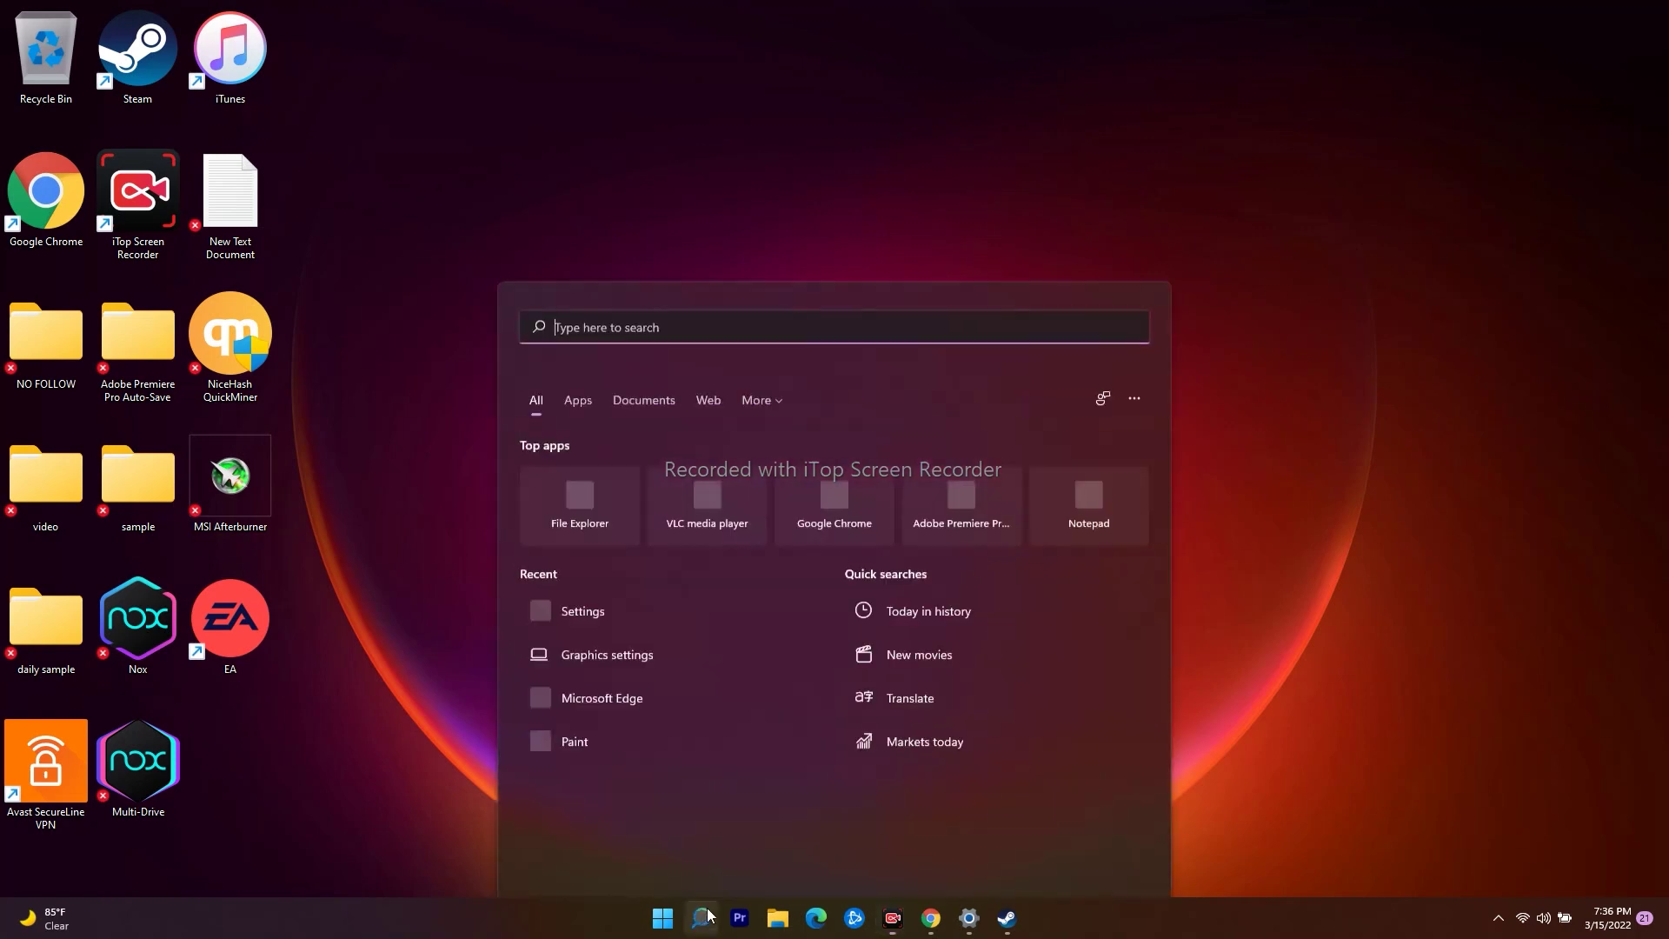
click(605, 601)
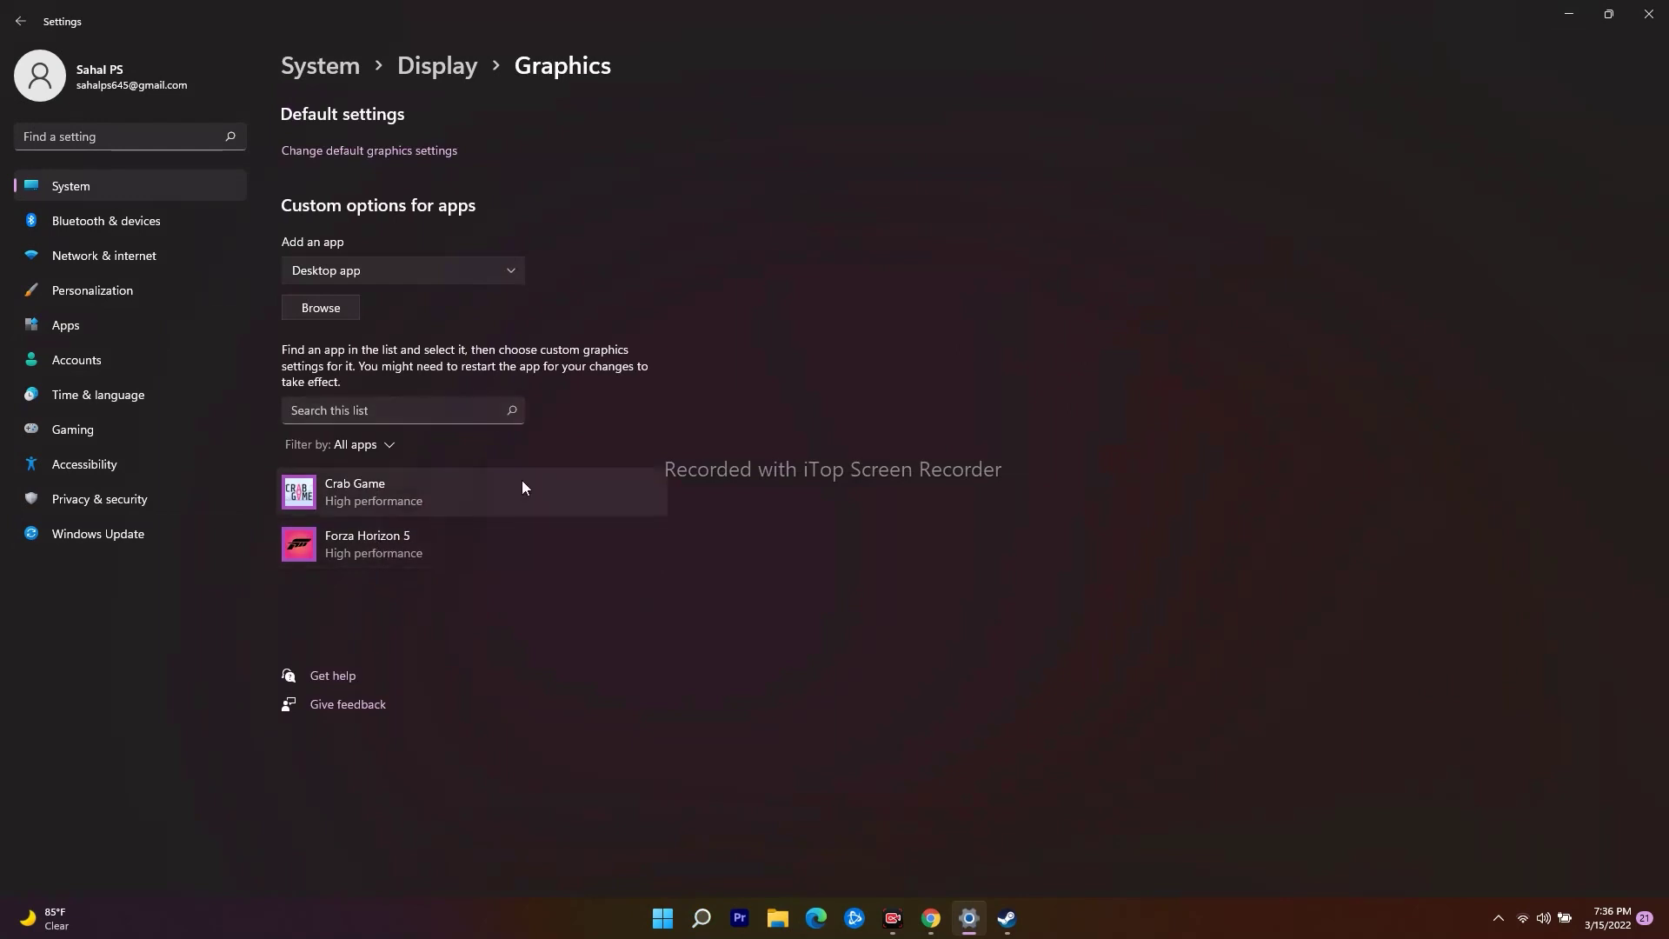
click(315, 310)
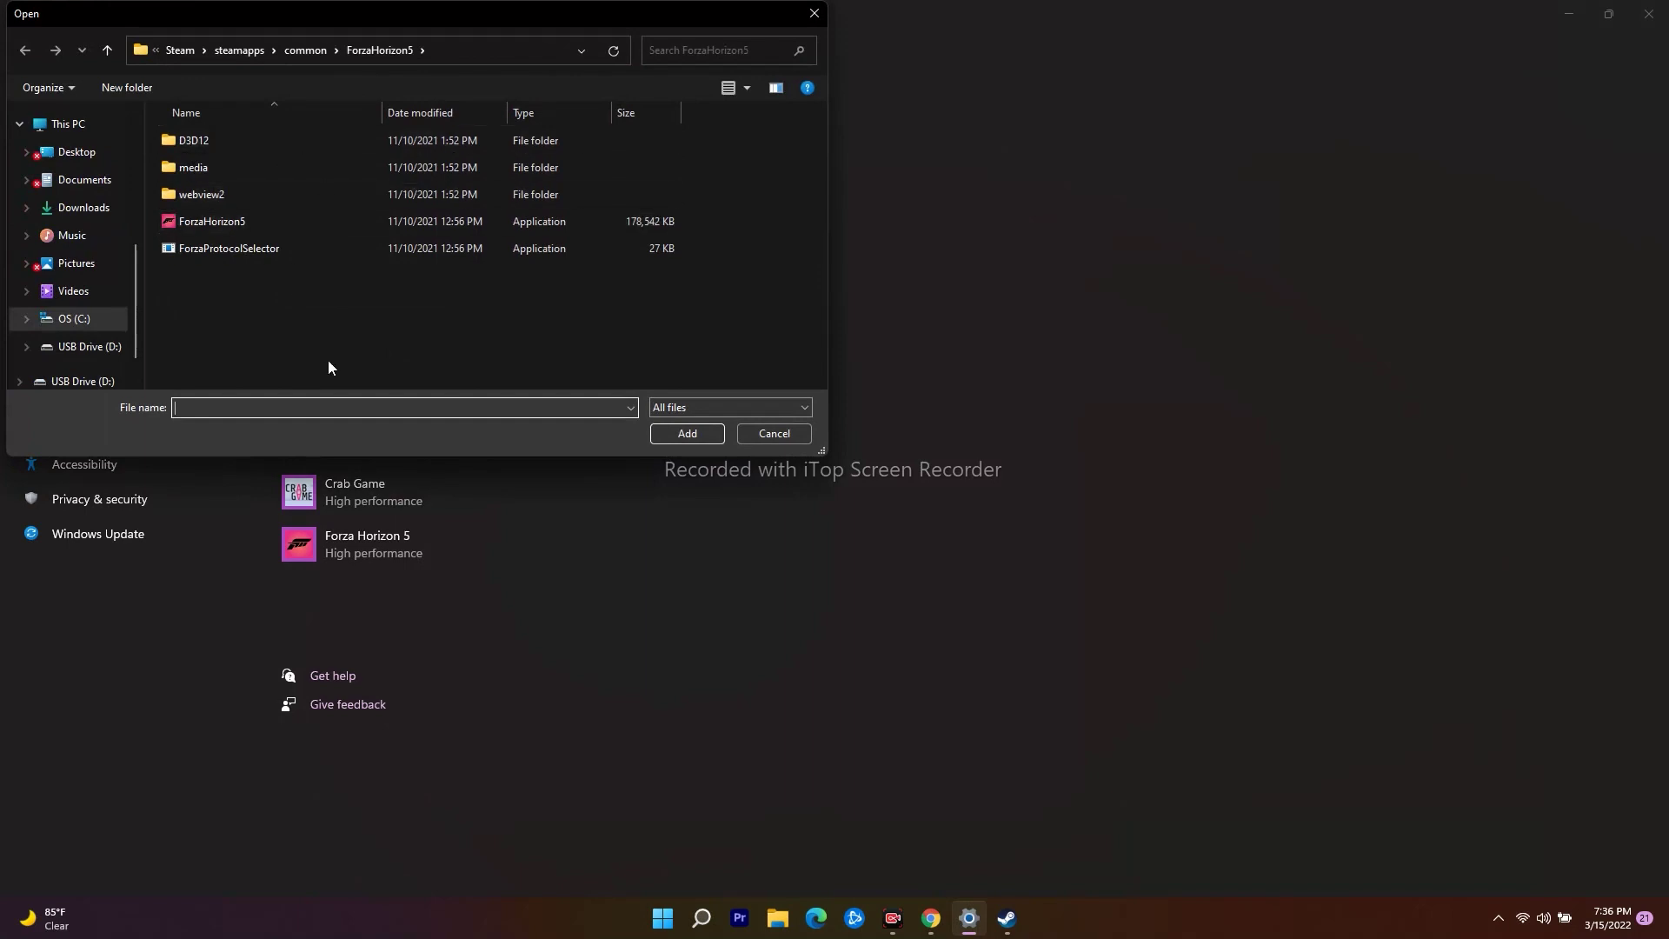
click(772, 432)
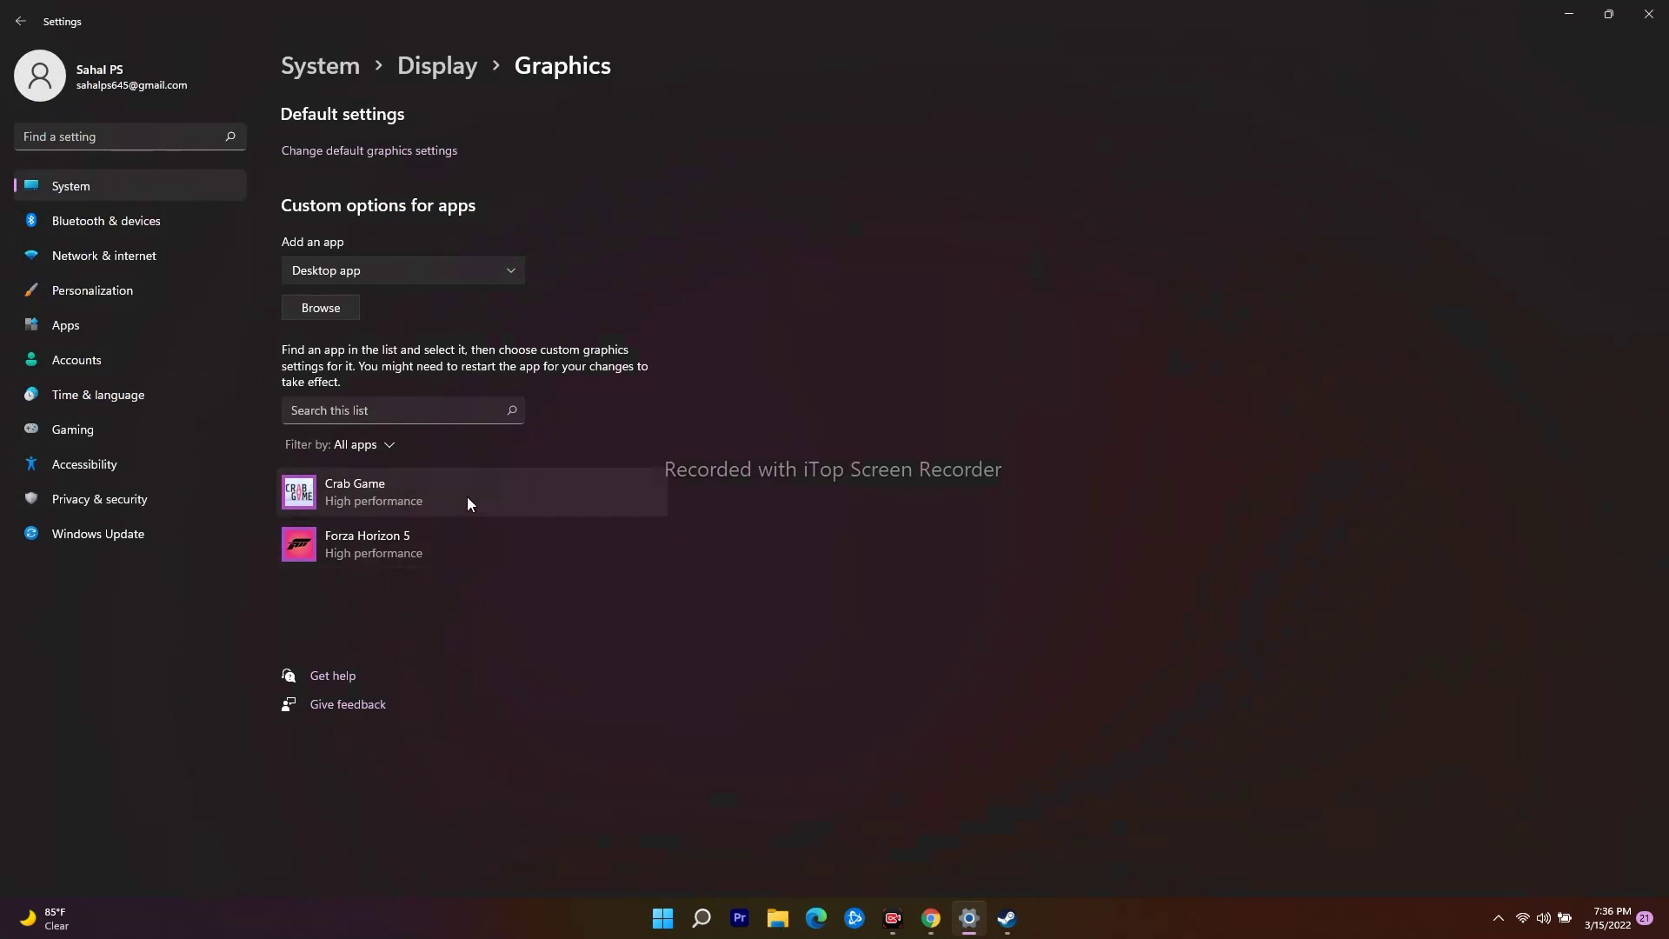
Step: Save Crab Game's graphics preference as High performance in the custom app options, and minimize the Settings window
click(422, 492)
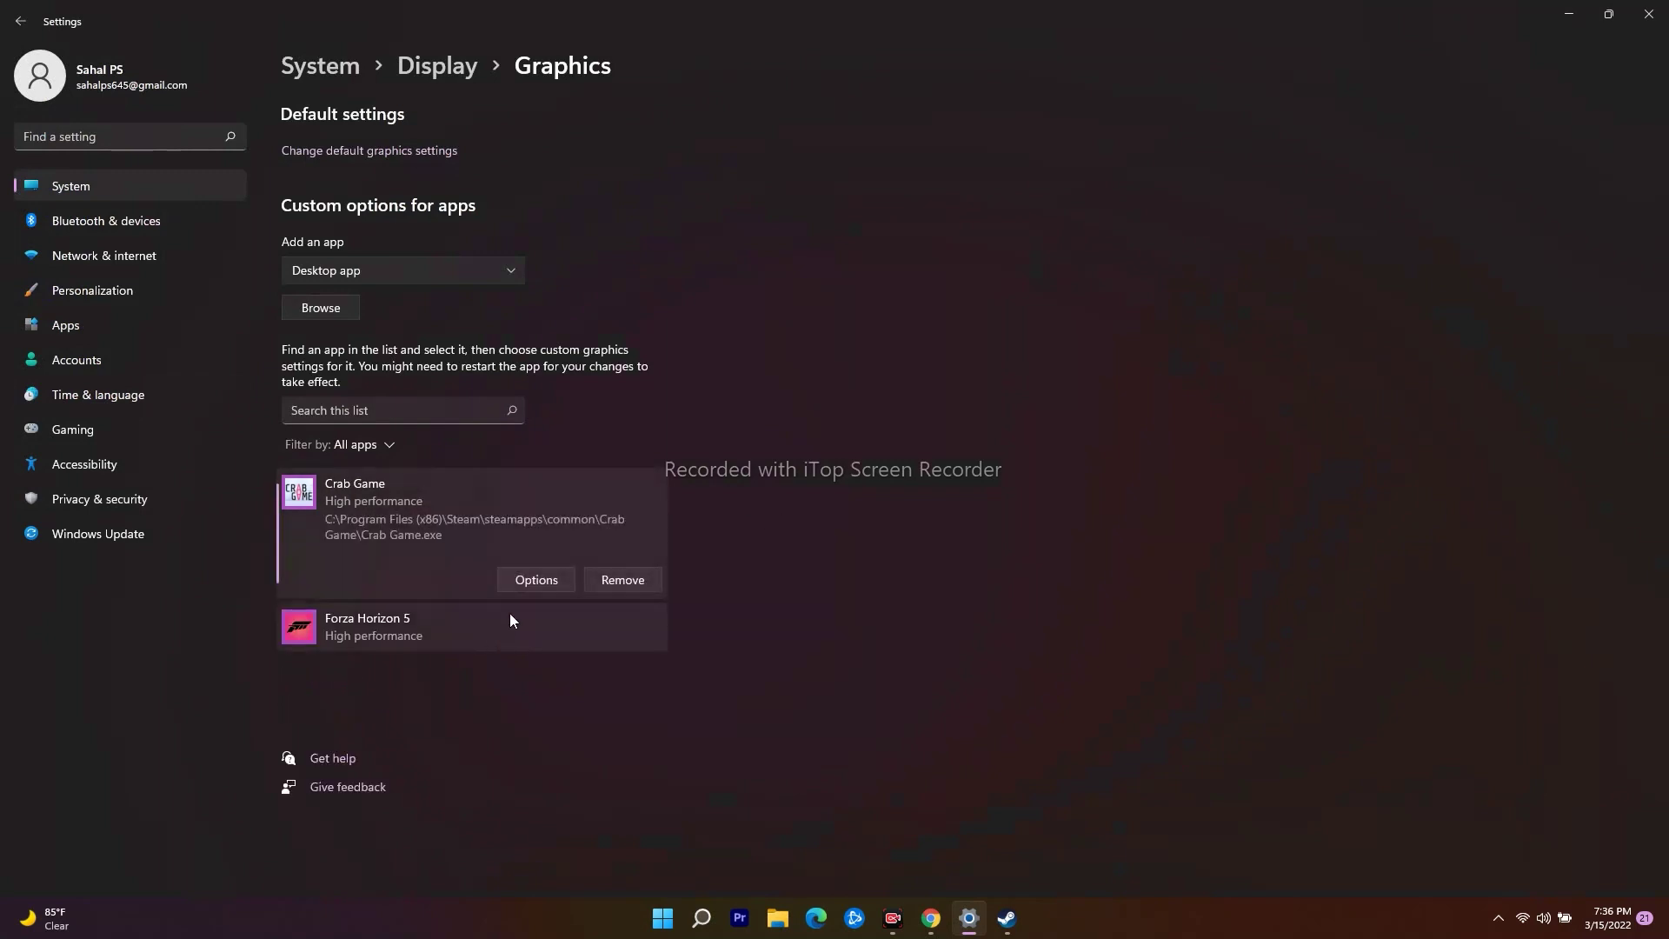
click(421, 617)
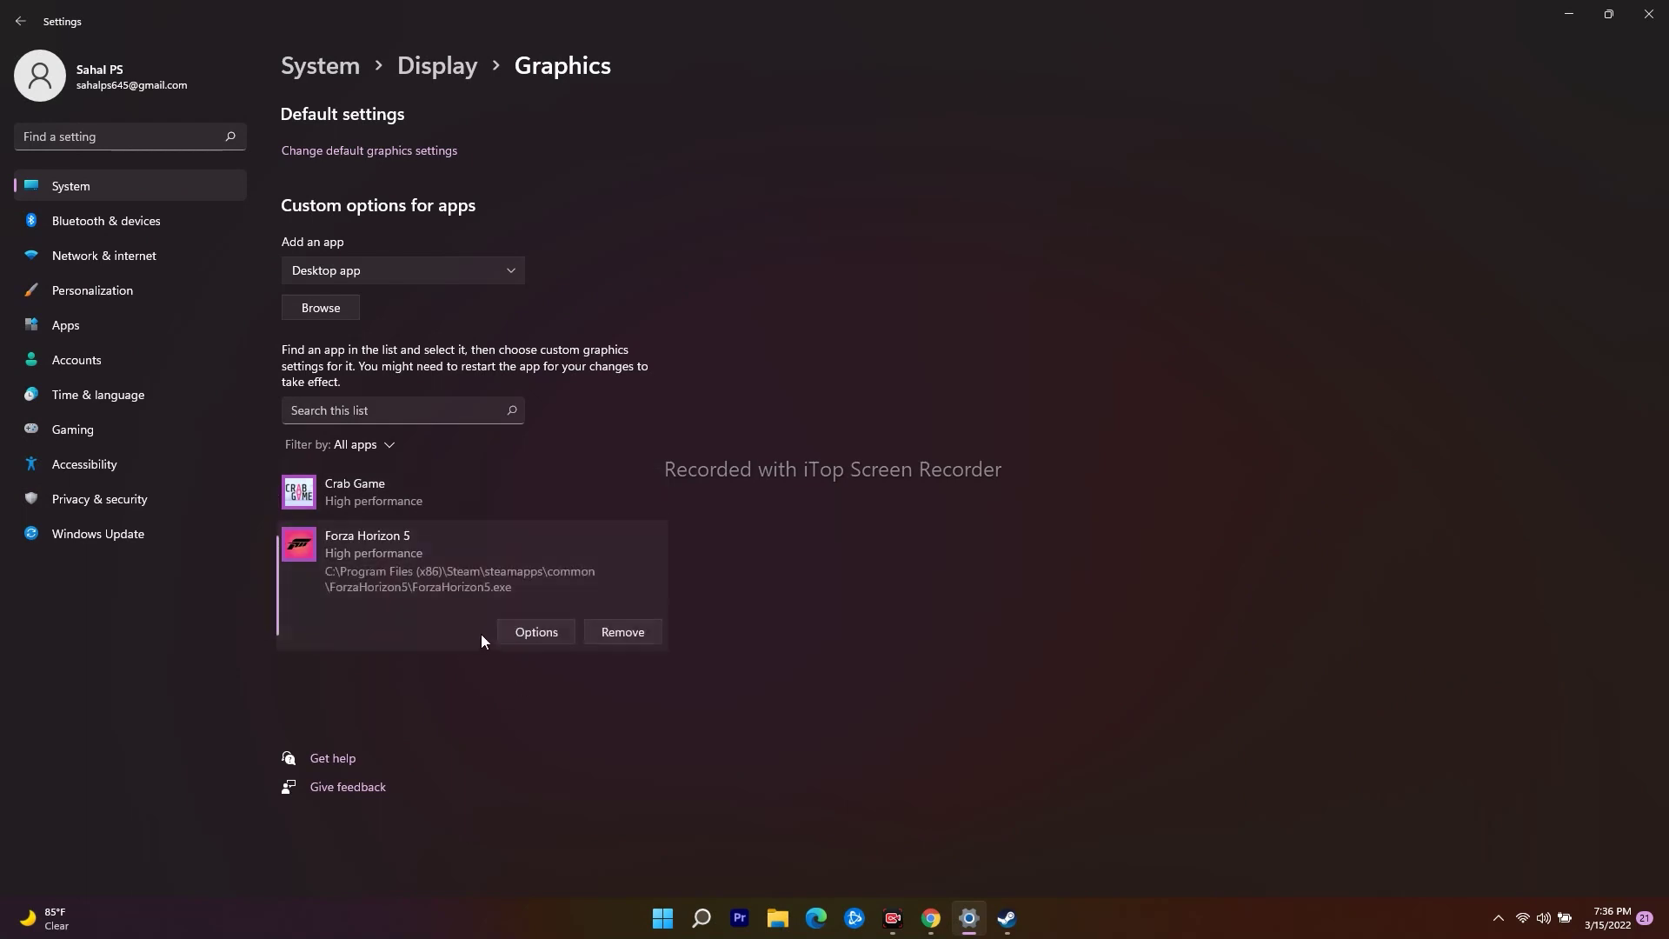
click(429, 487)
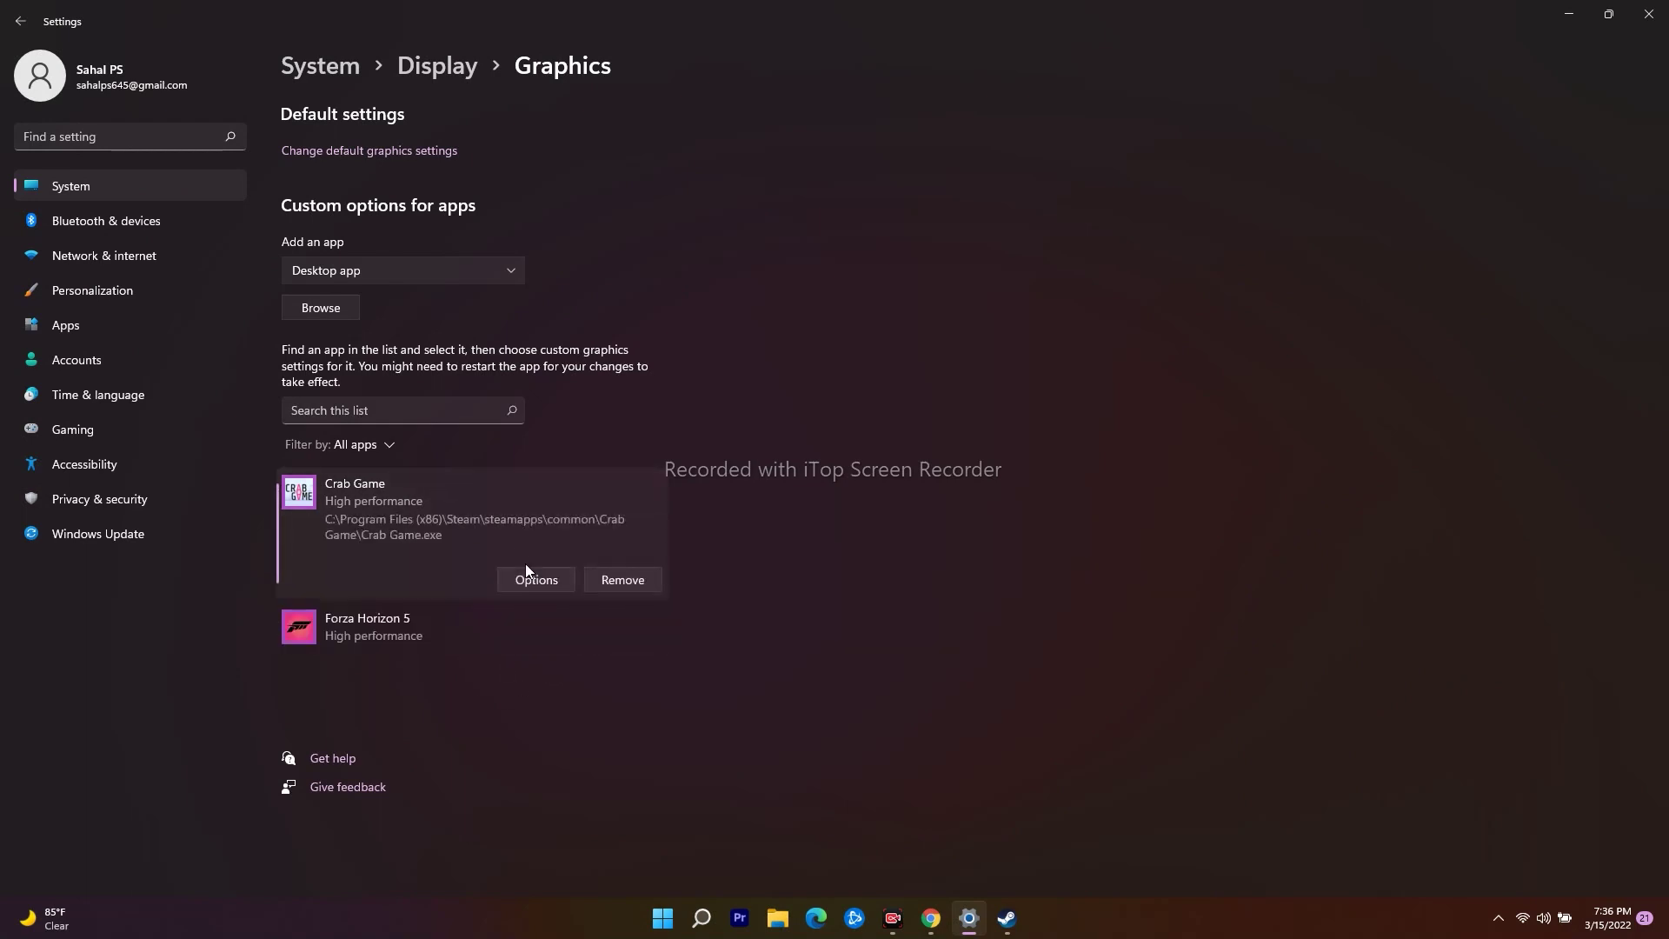
click(529, 580)
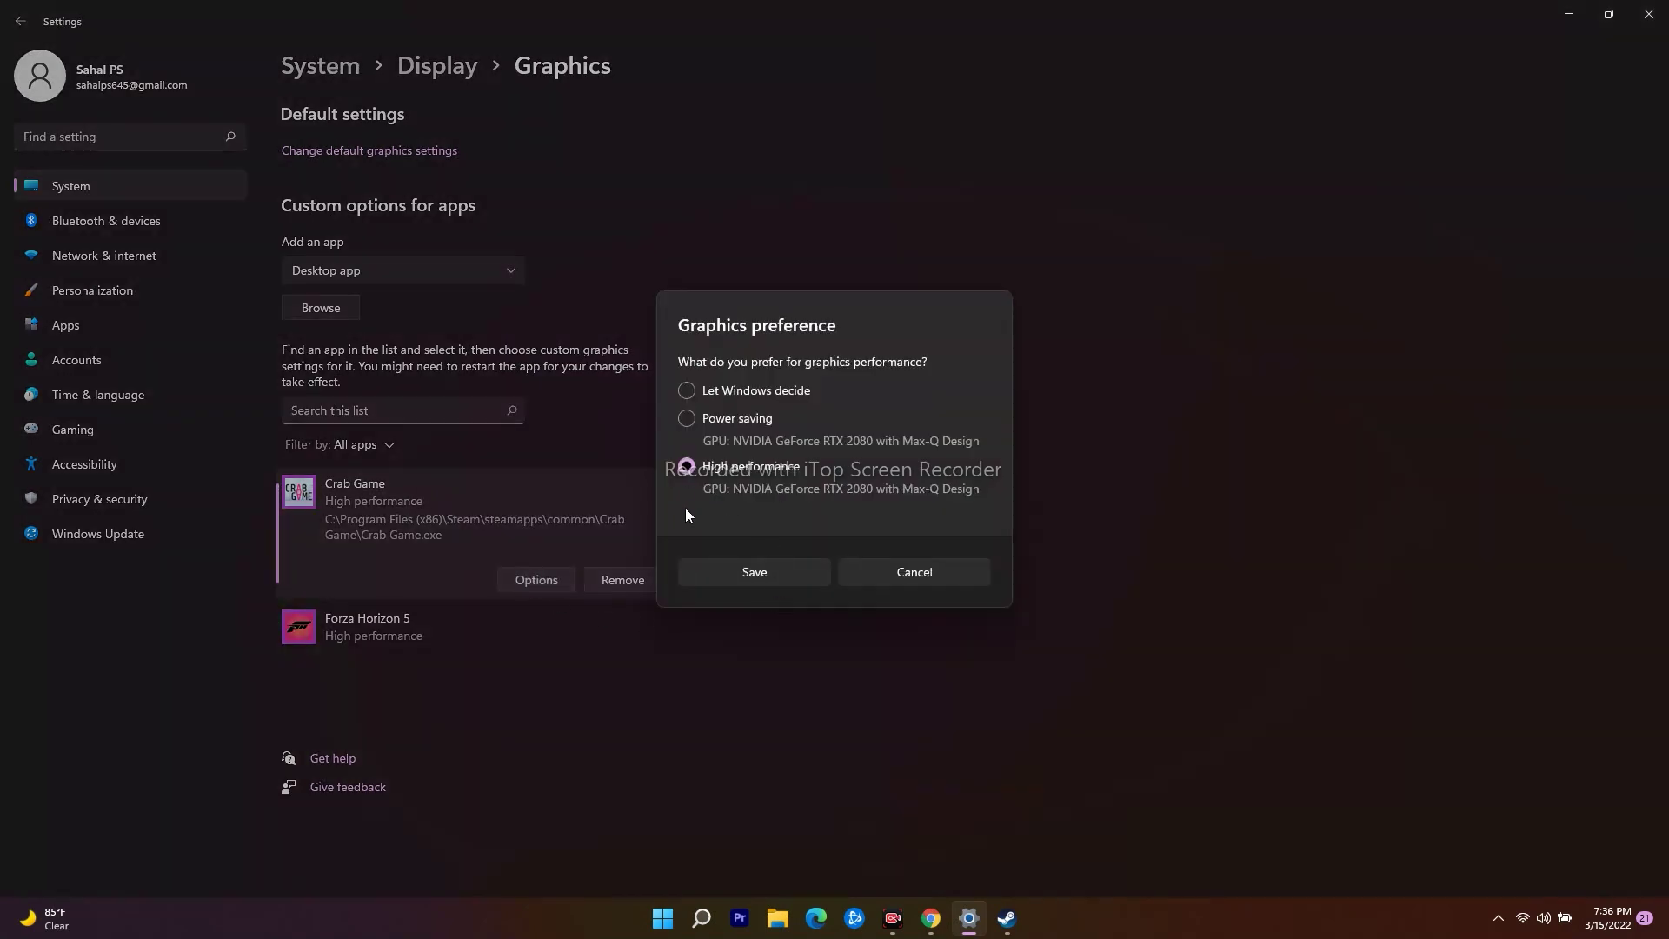
click(751, 574)
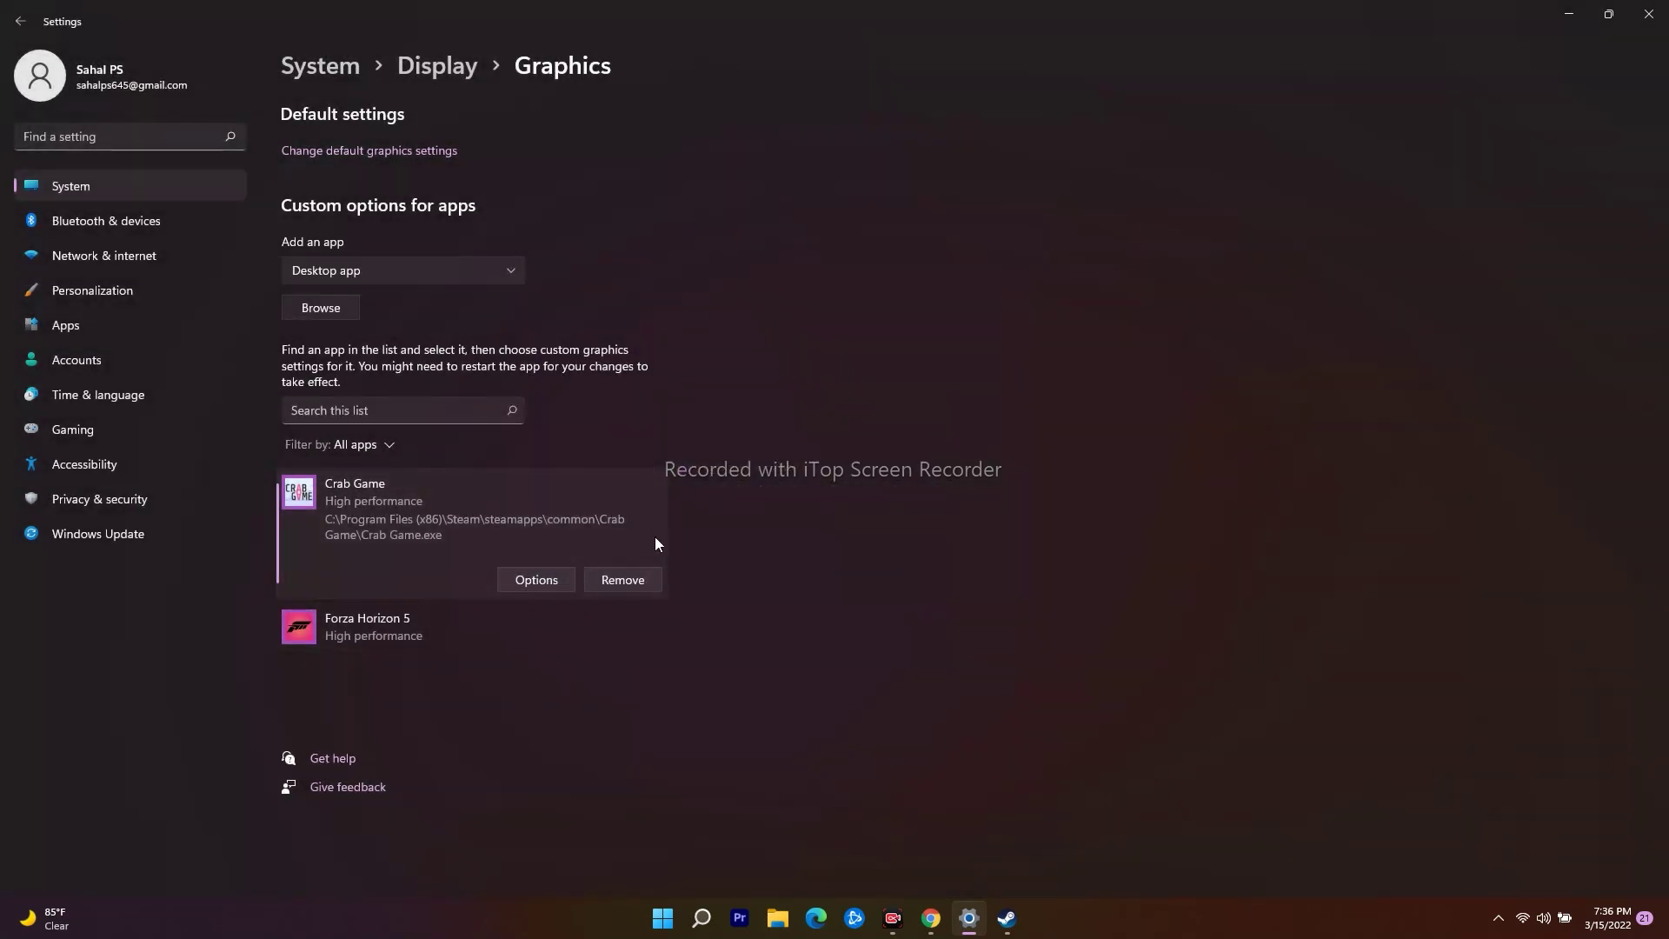
click(1567, 15)
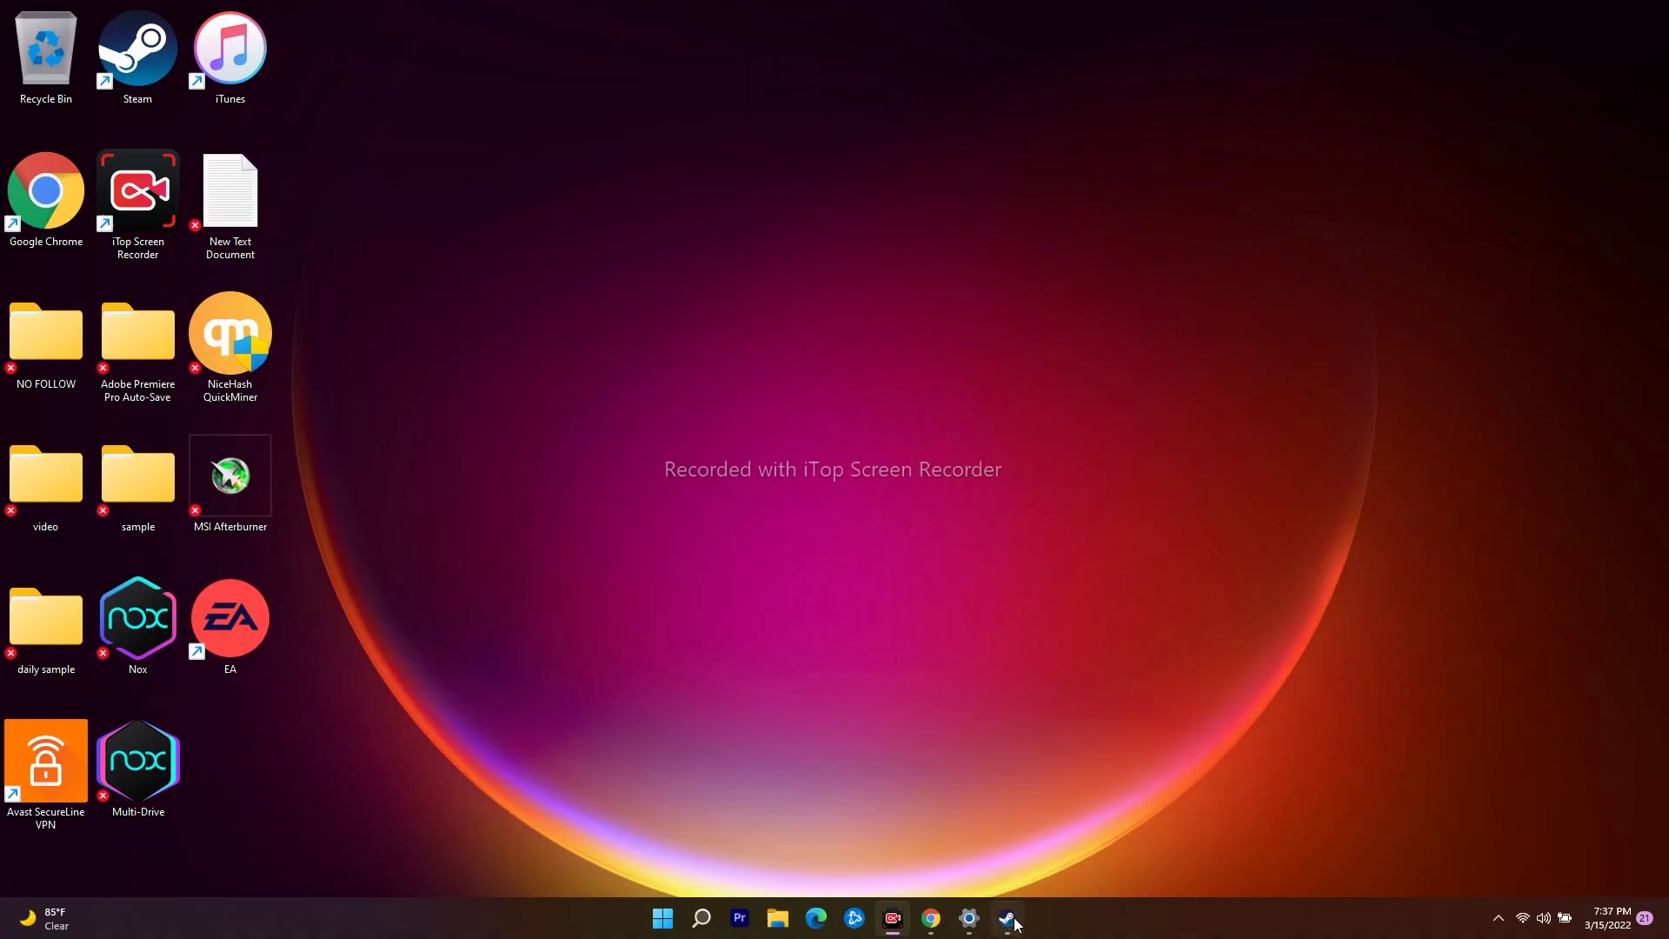
Step: Switch to Steam and open the general controller settings from the client settings
click(1009, 919)
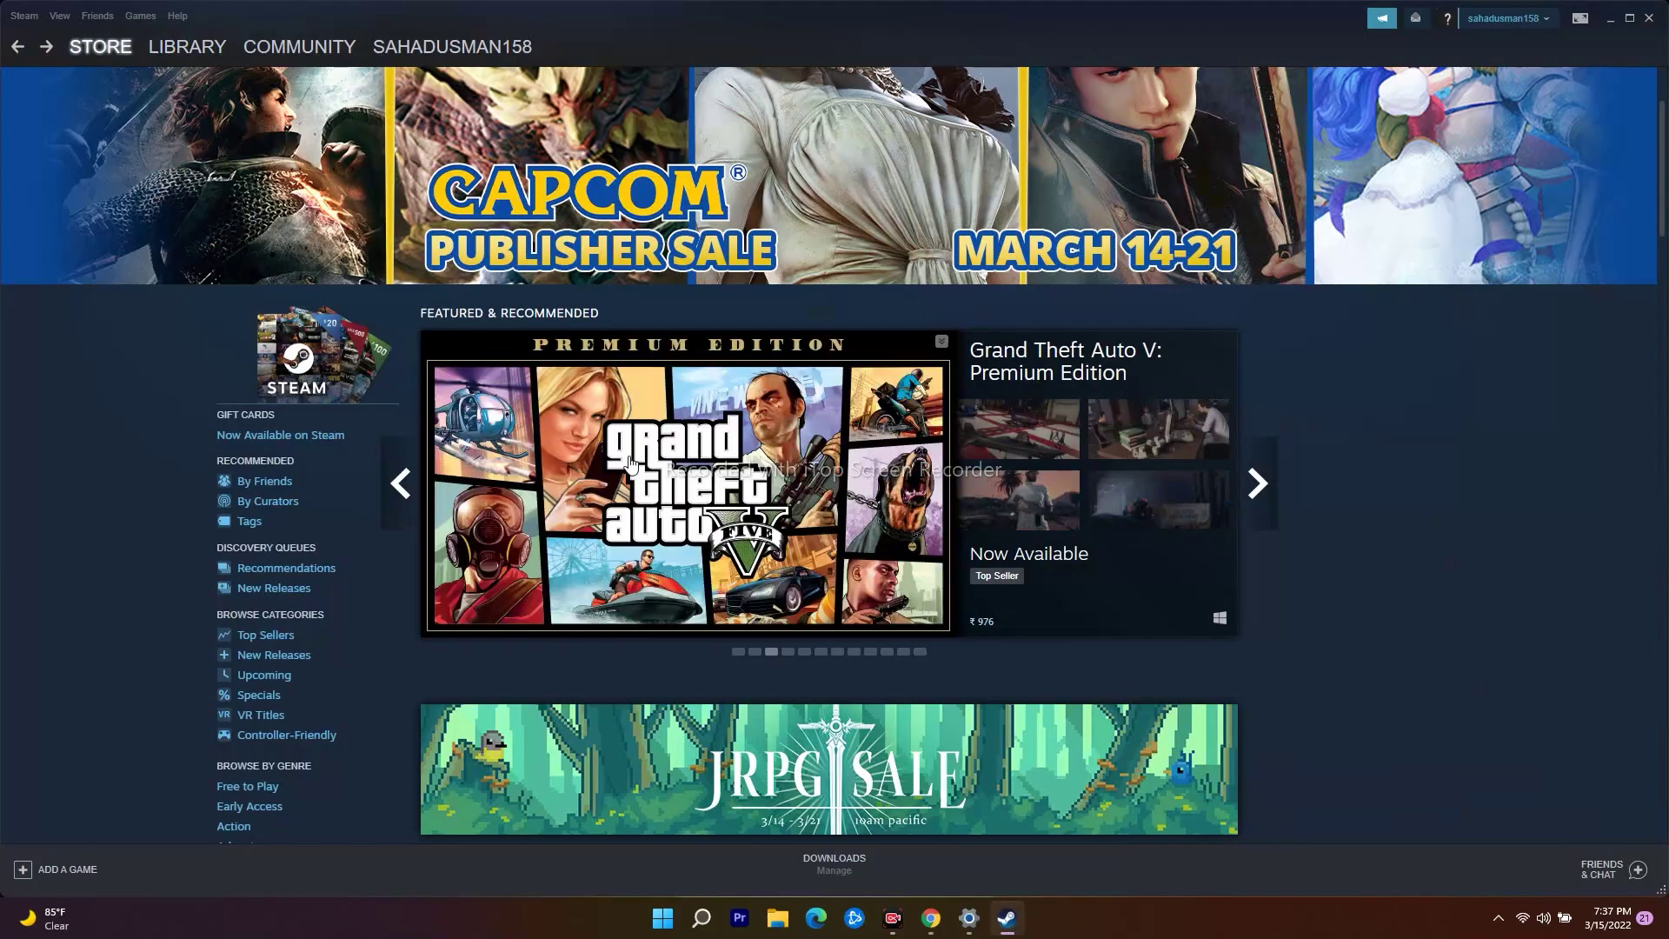
click(24, 16)
click(35, 122)
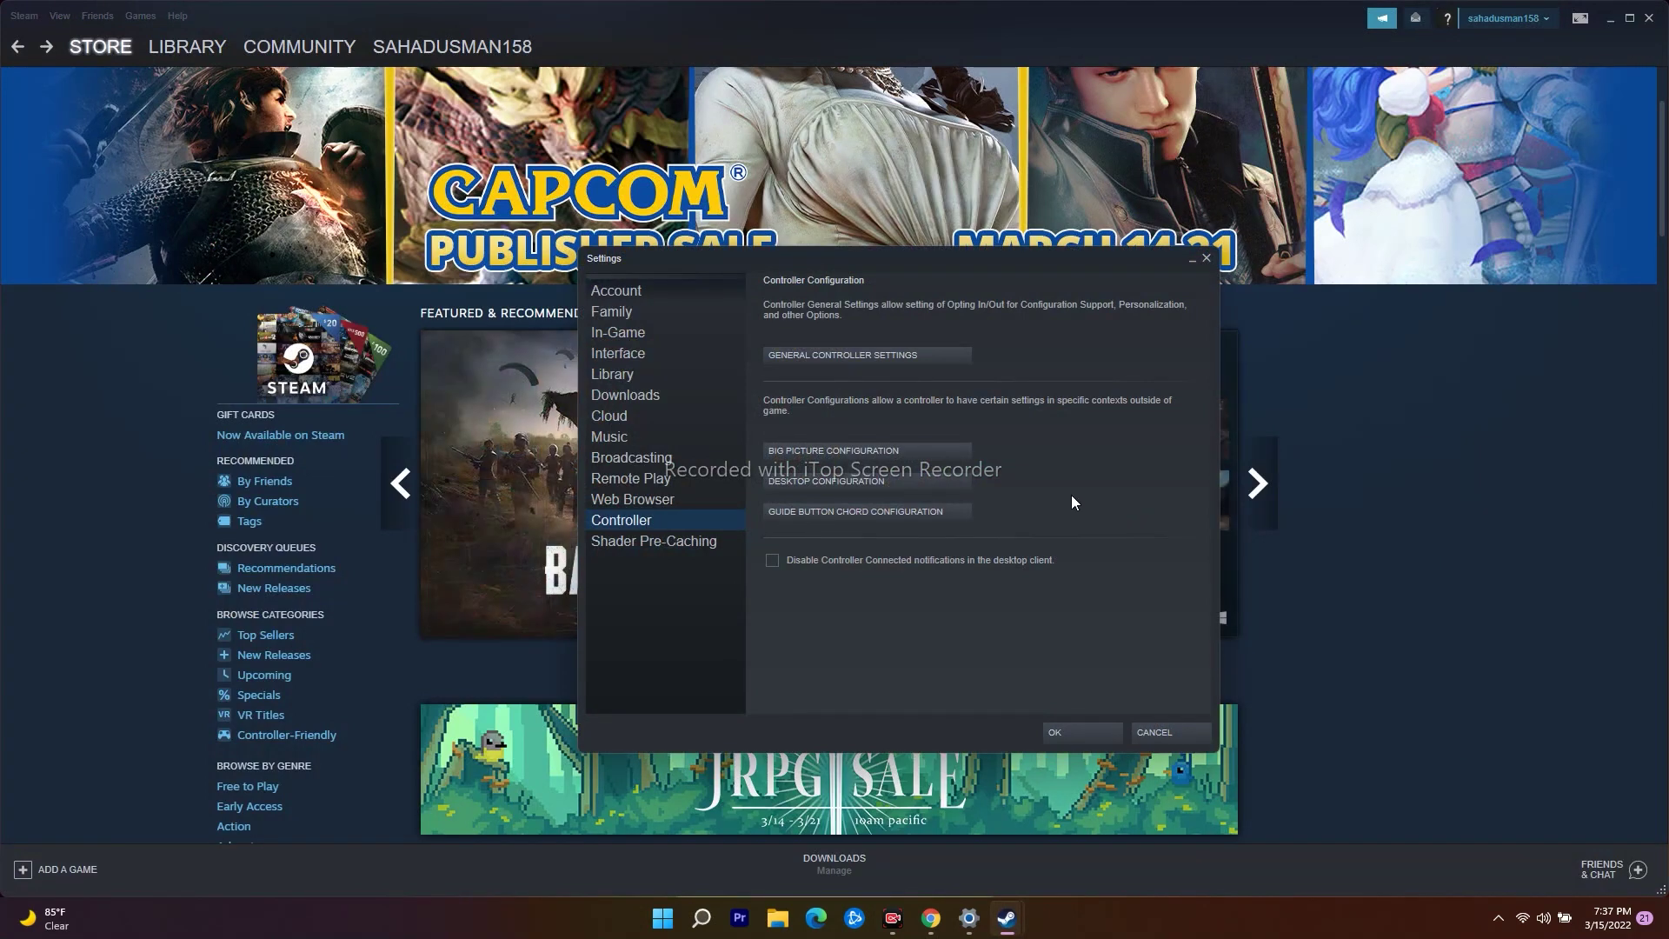
click(856, 357)
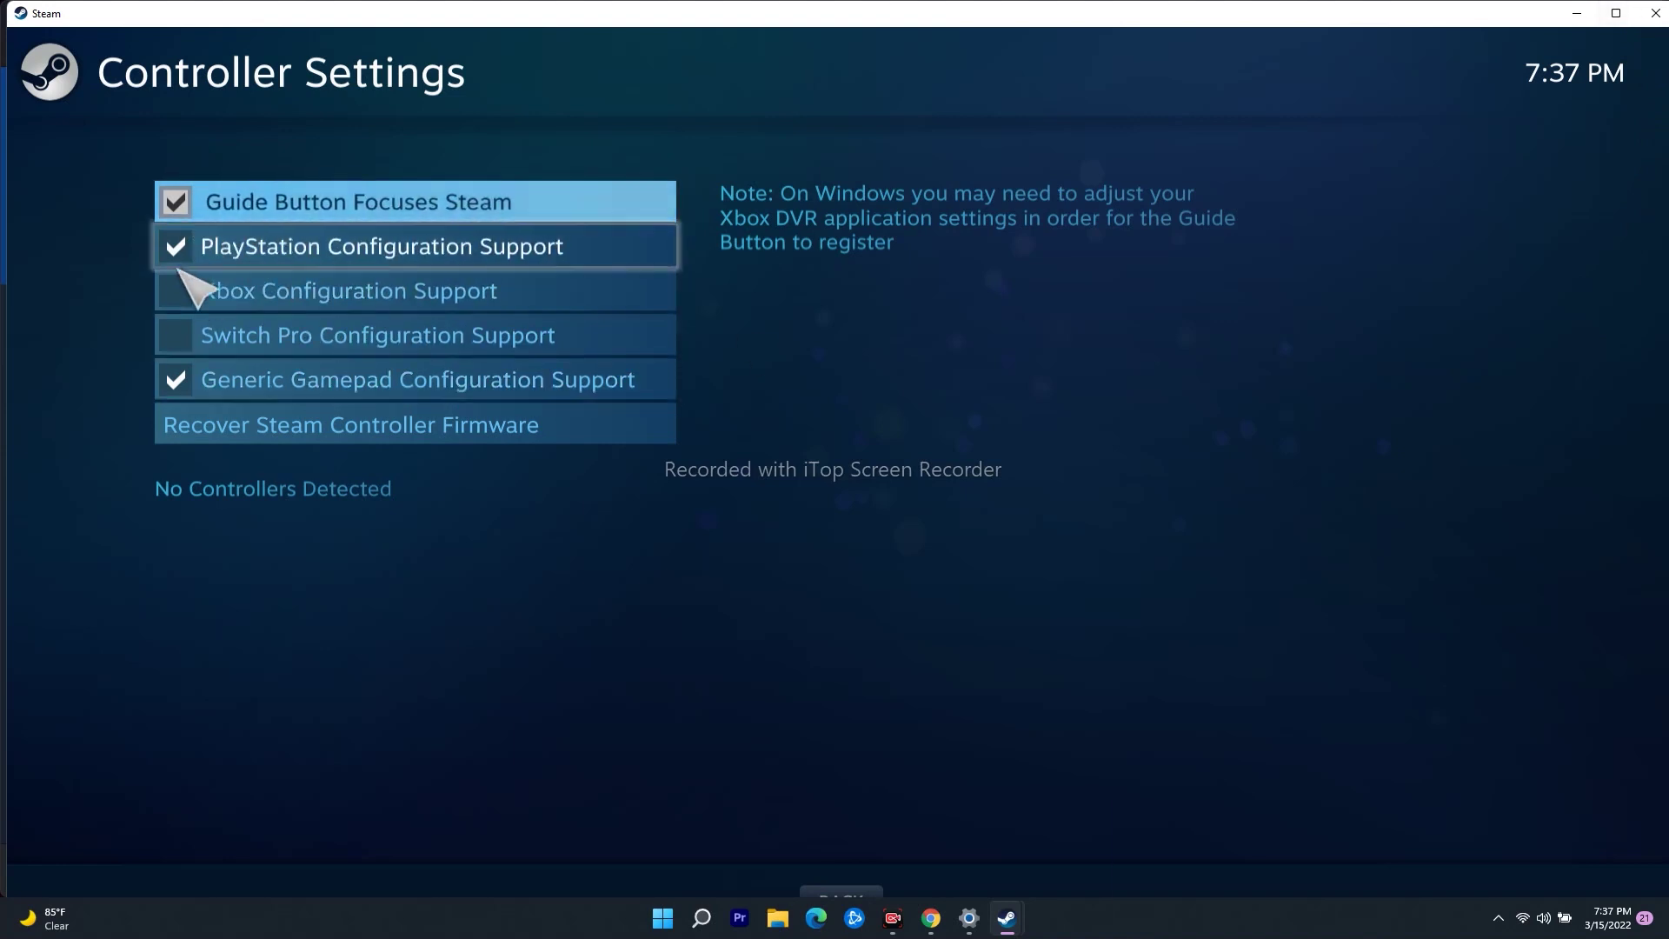
Step: Toggle Xbox Configuration Support on and back off, and close the controller and client settings
click(186, 294)
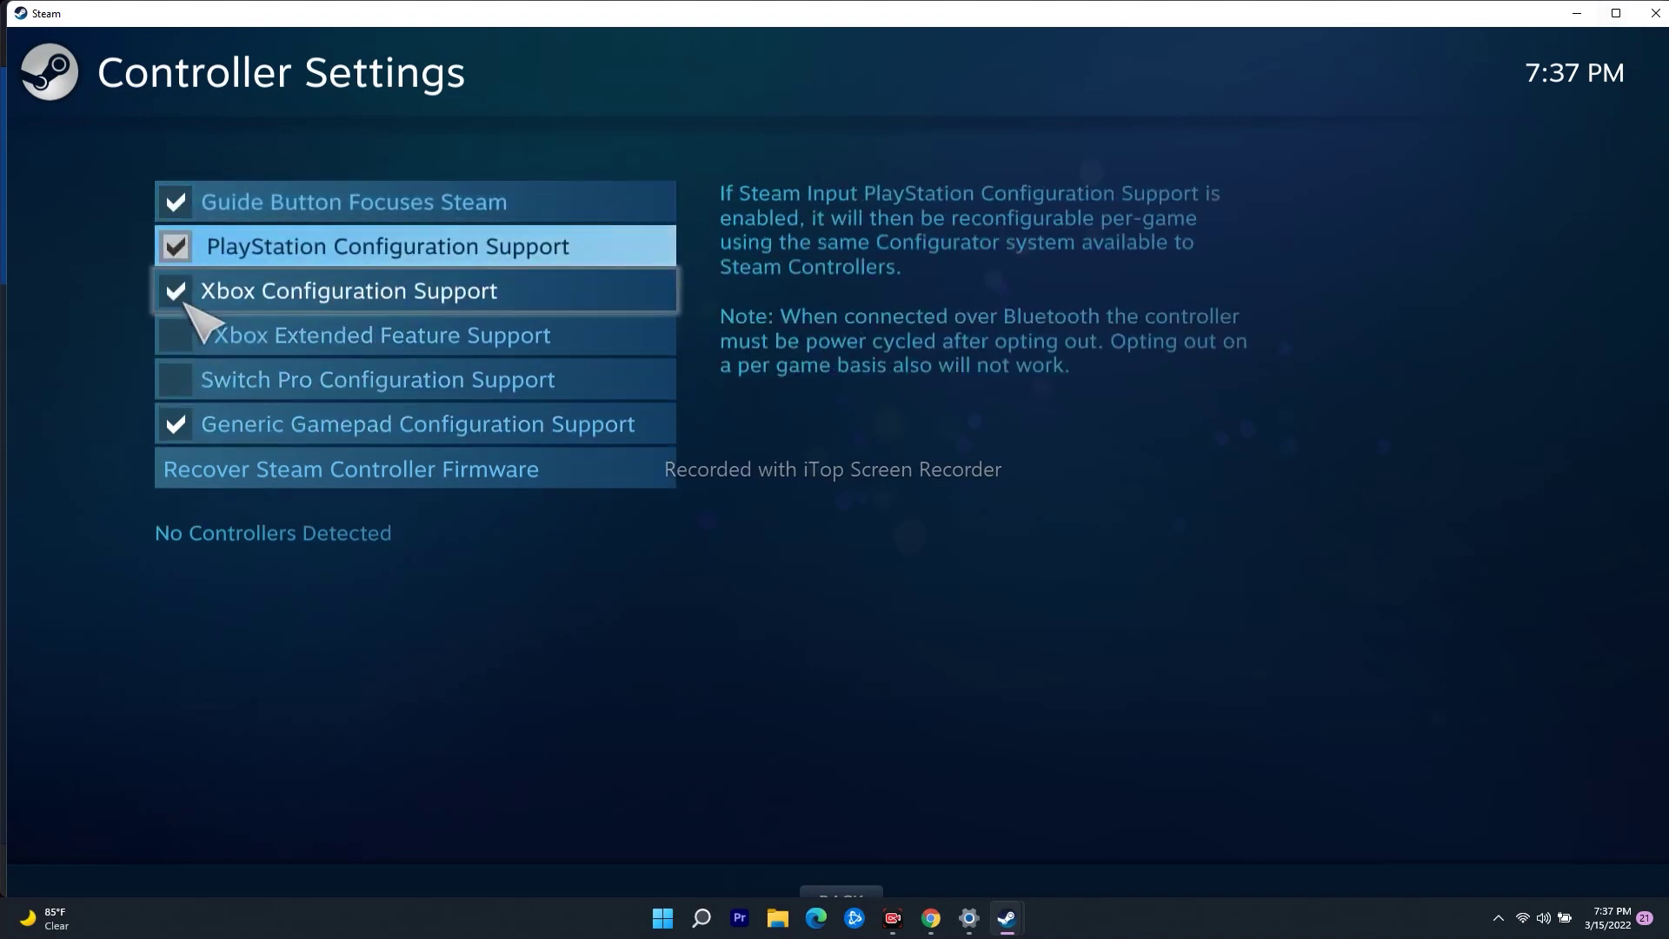
click(177, 292)
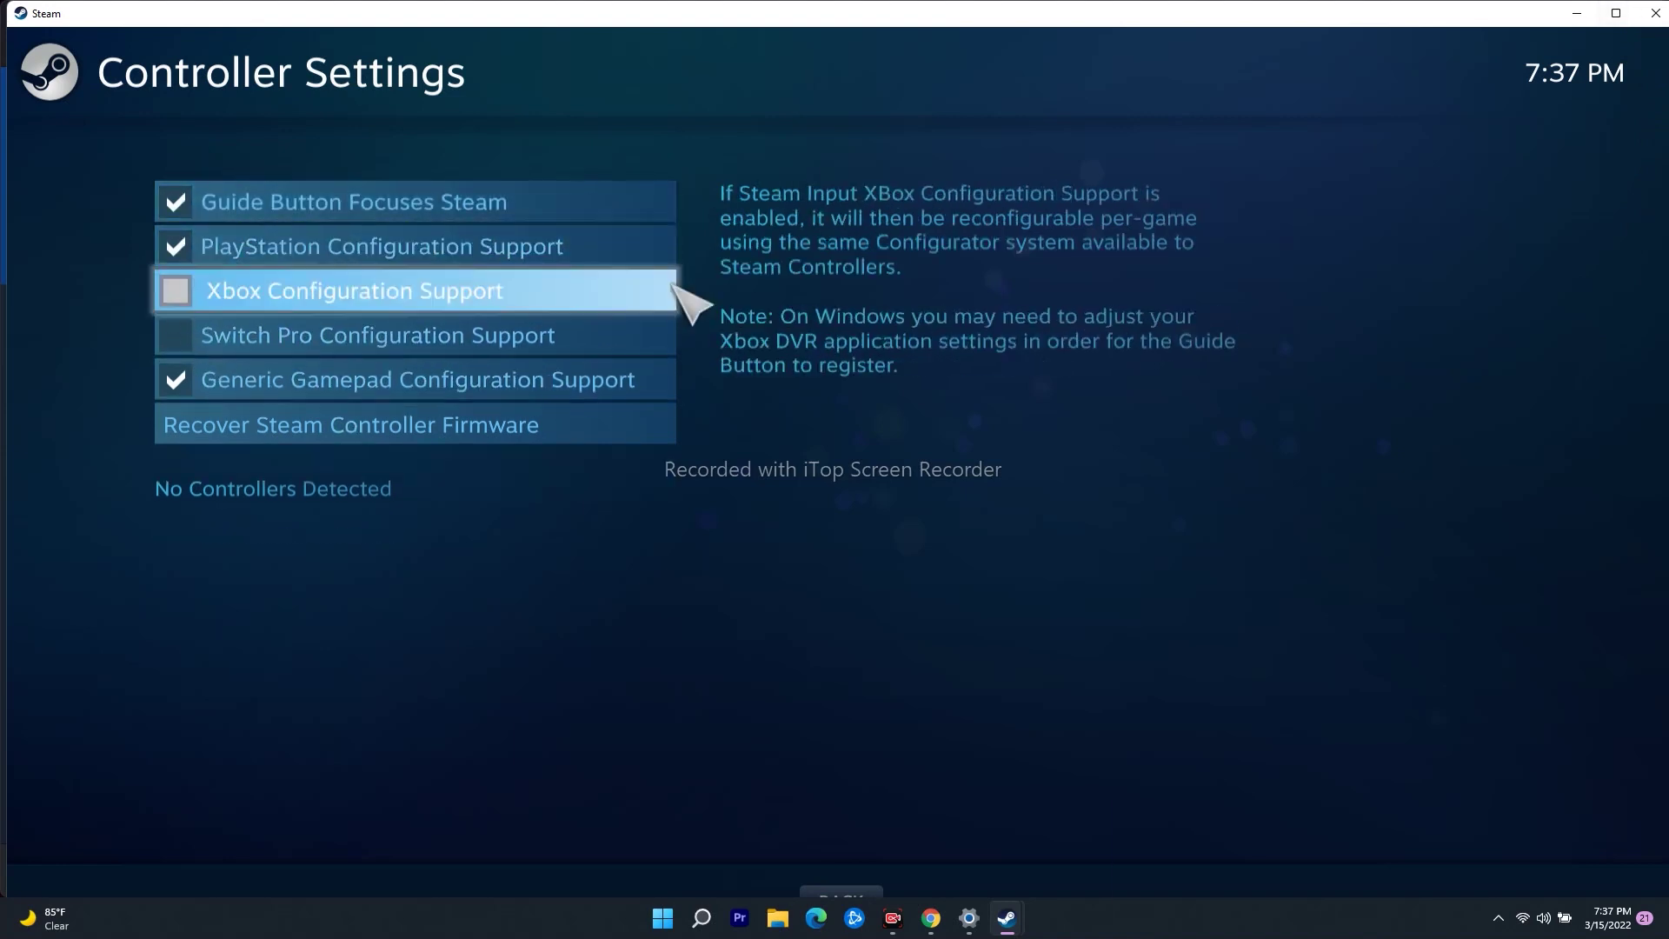
click(1655, 13)
click(1206, 259)
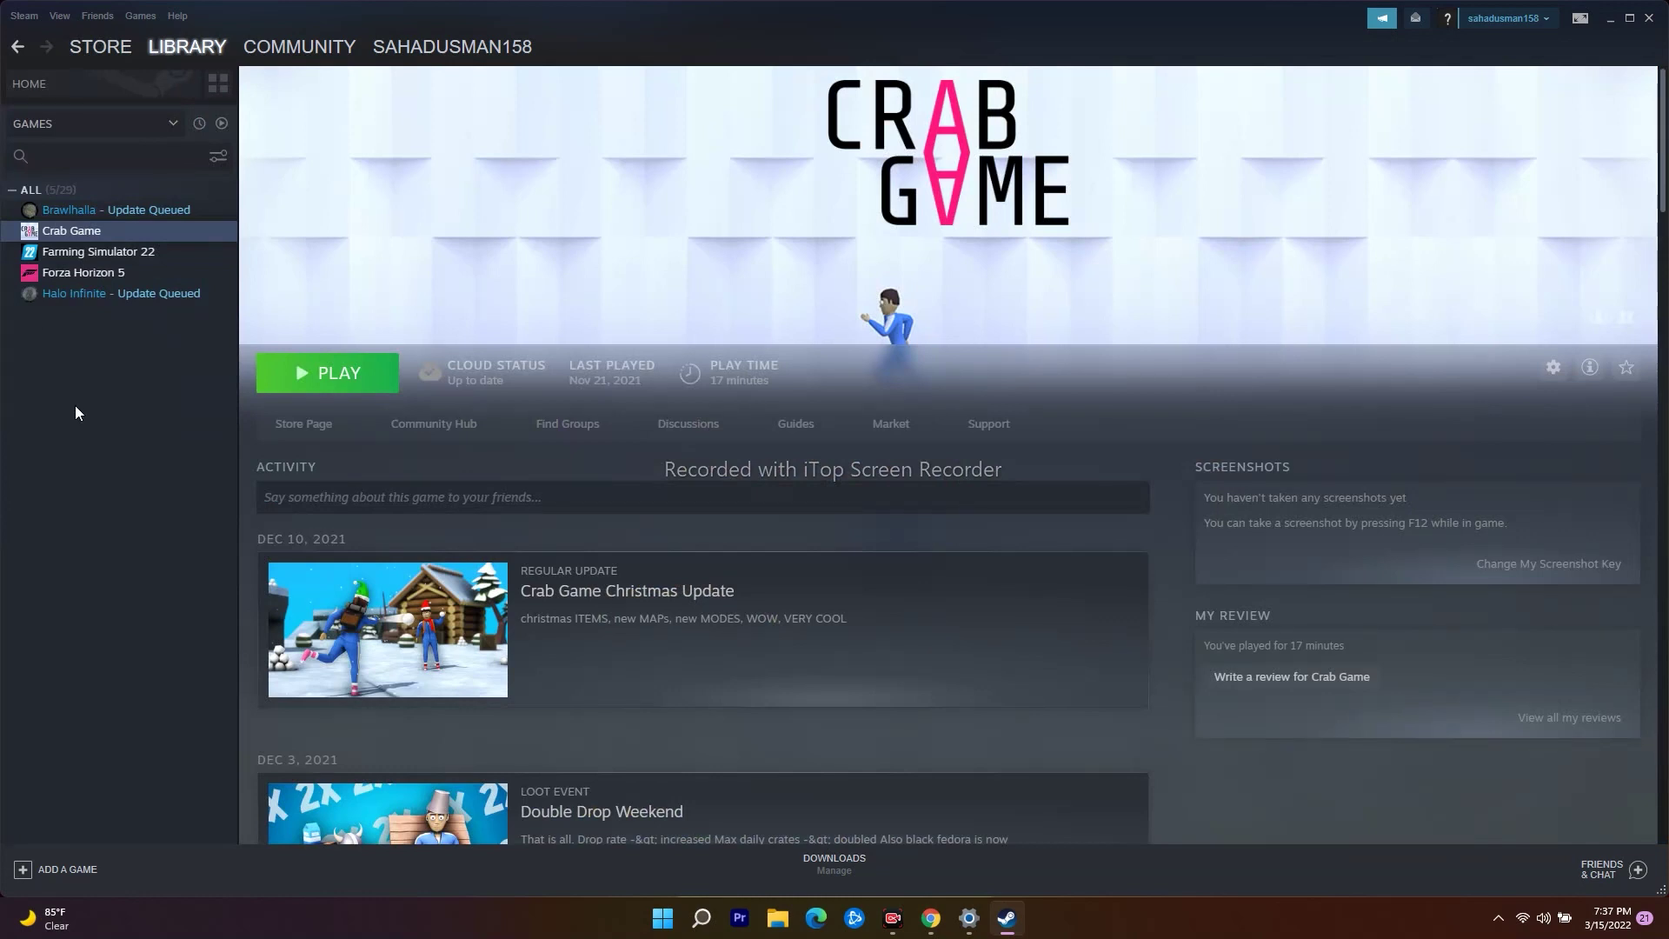
Step: Open Crab Game's properties from the library and set its controller override to Enable Steam Input
right_click(114, 228)
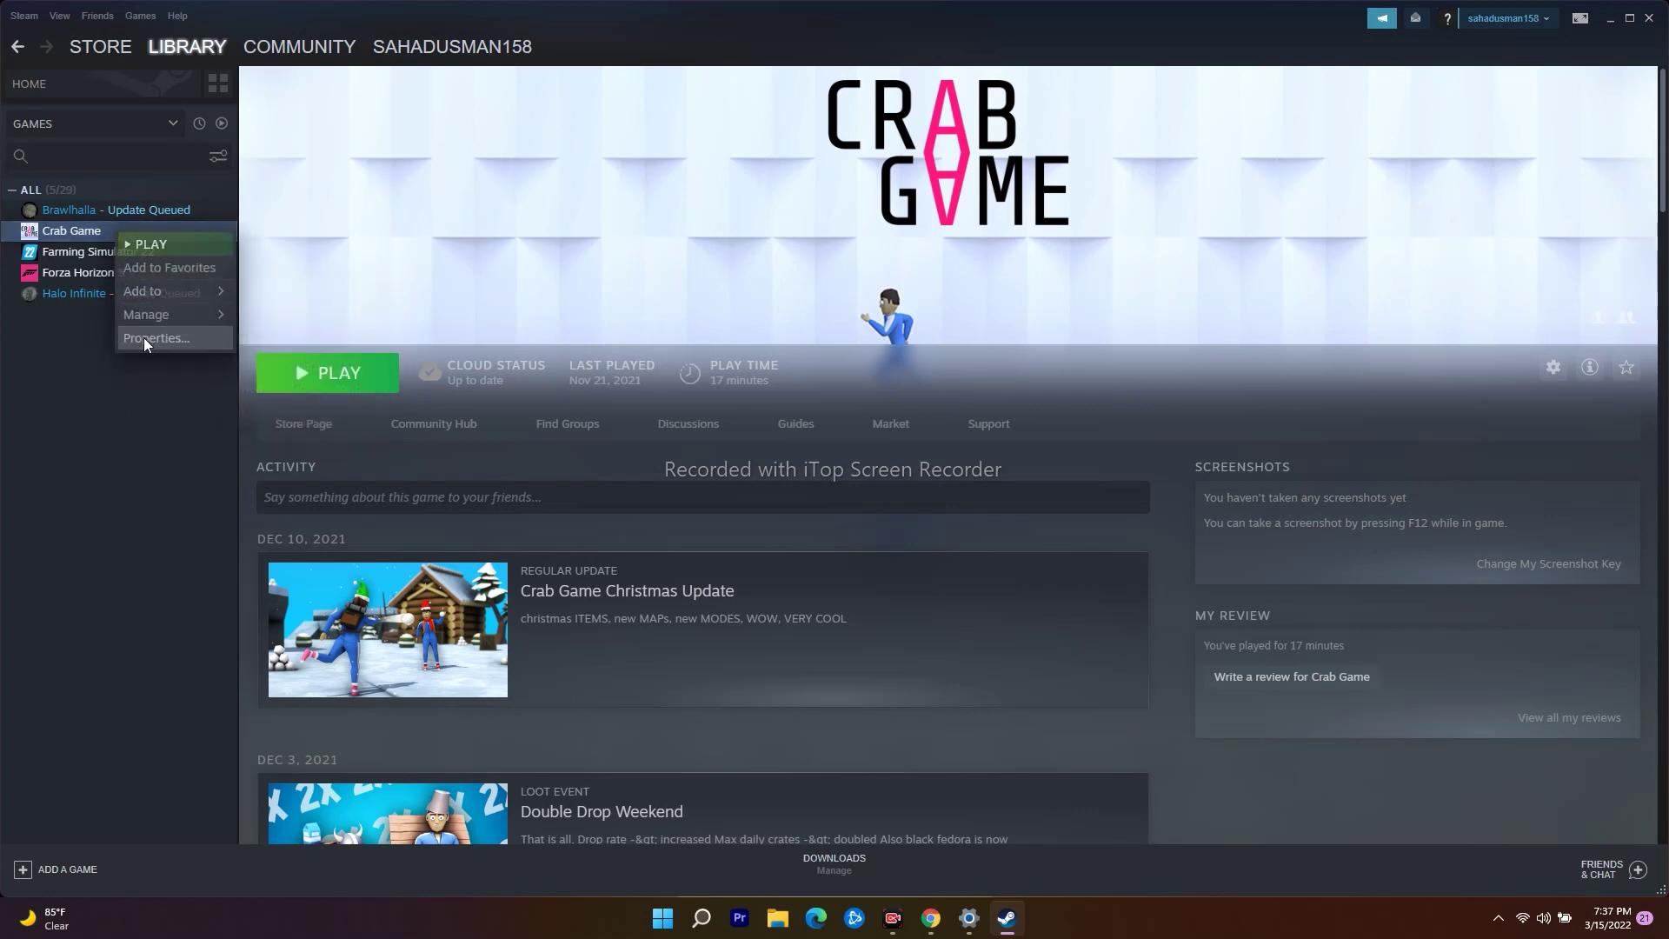
click(143, 338)
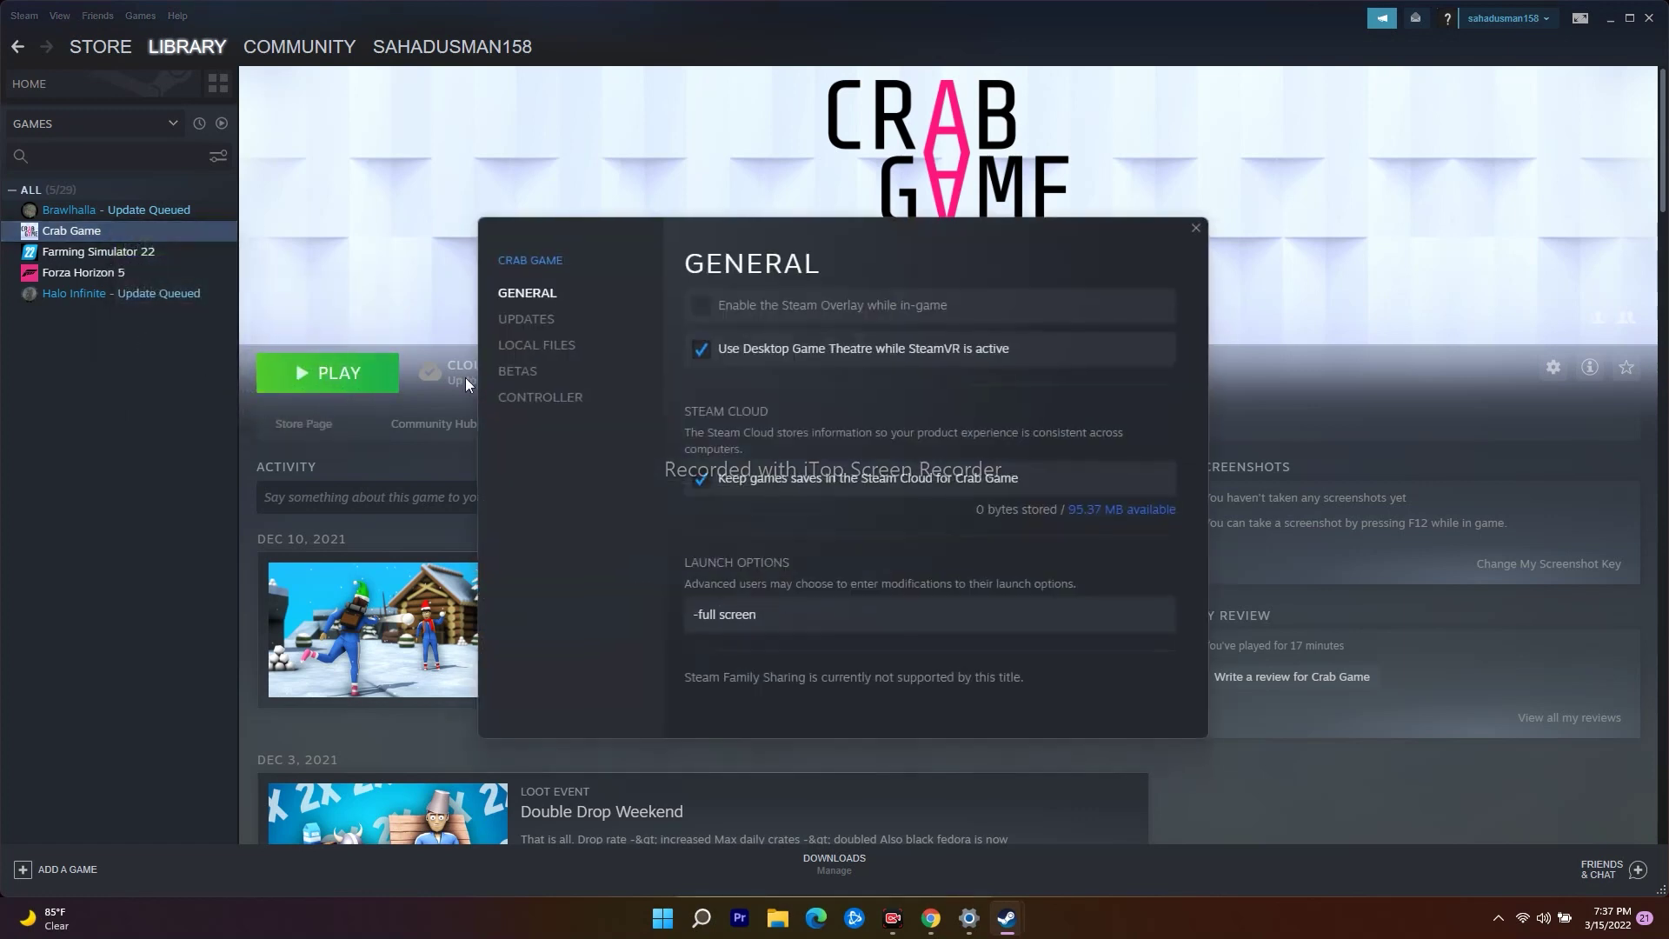
click(544, 399)
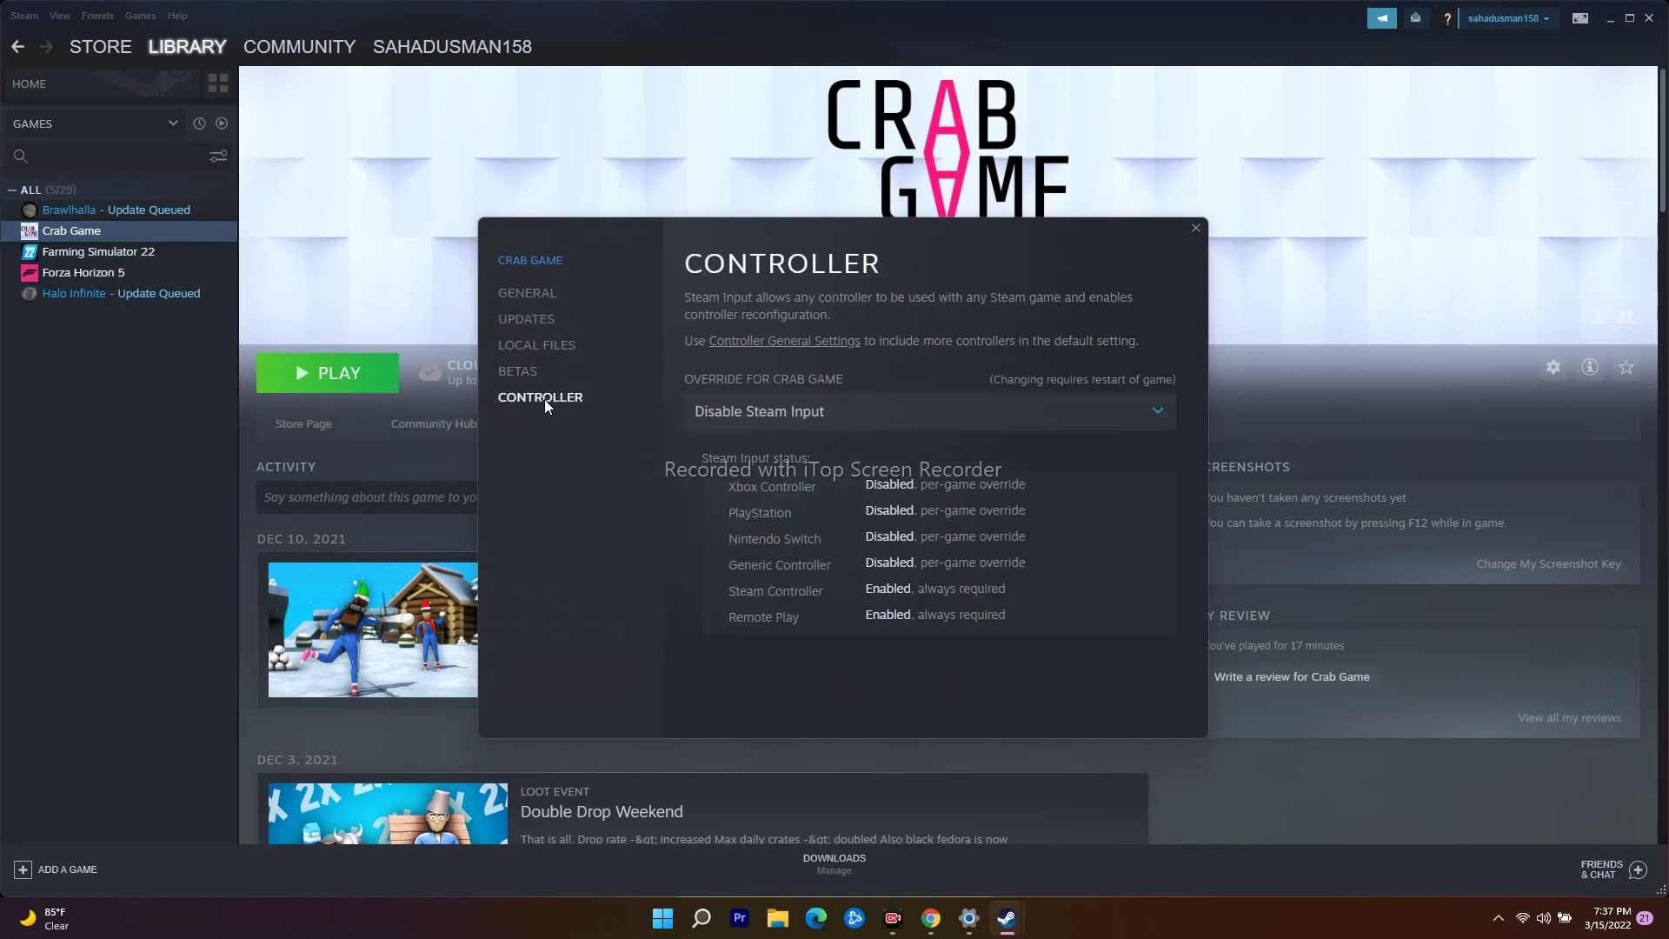
click(906, 417)
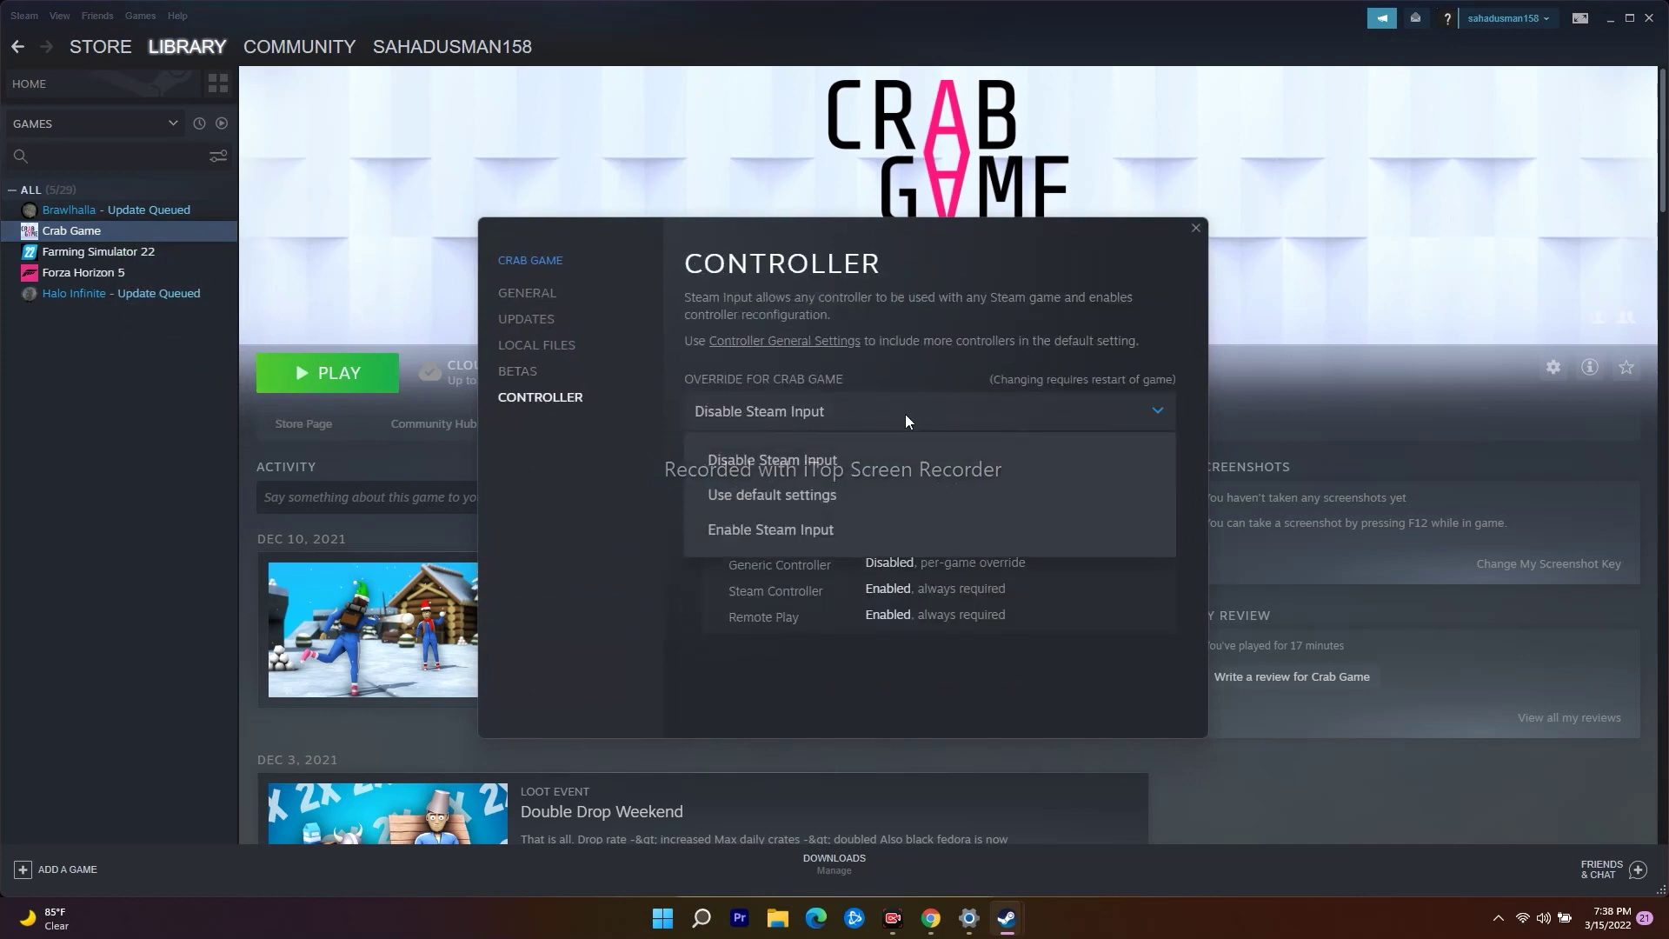
click(813, 532)
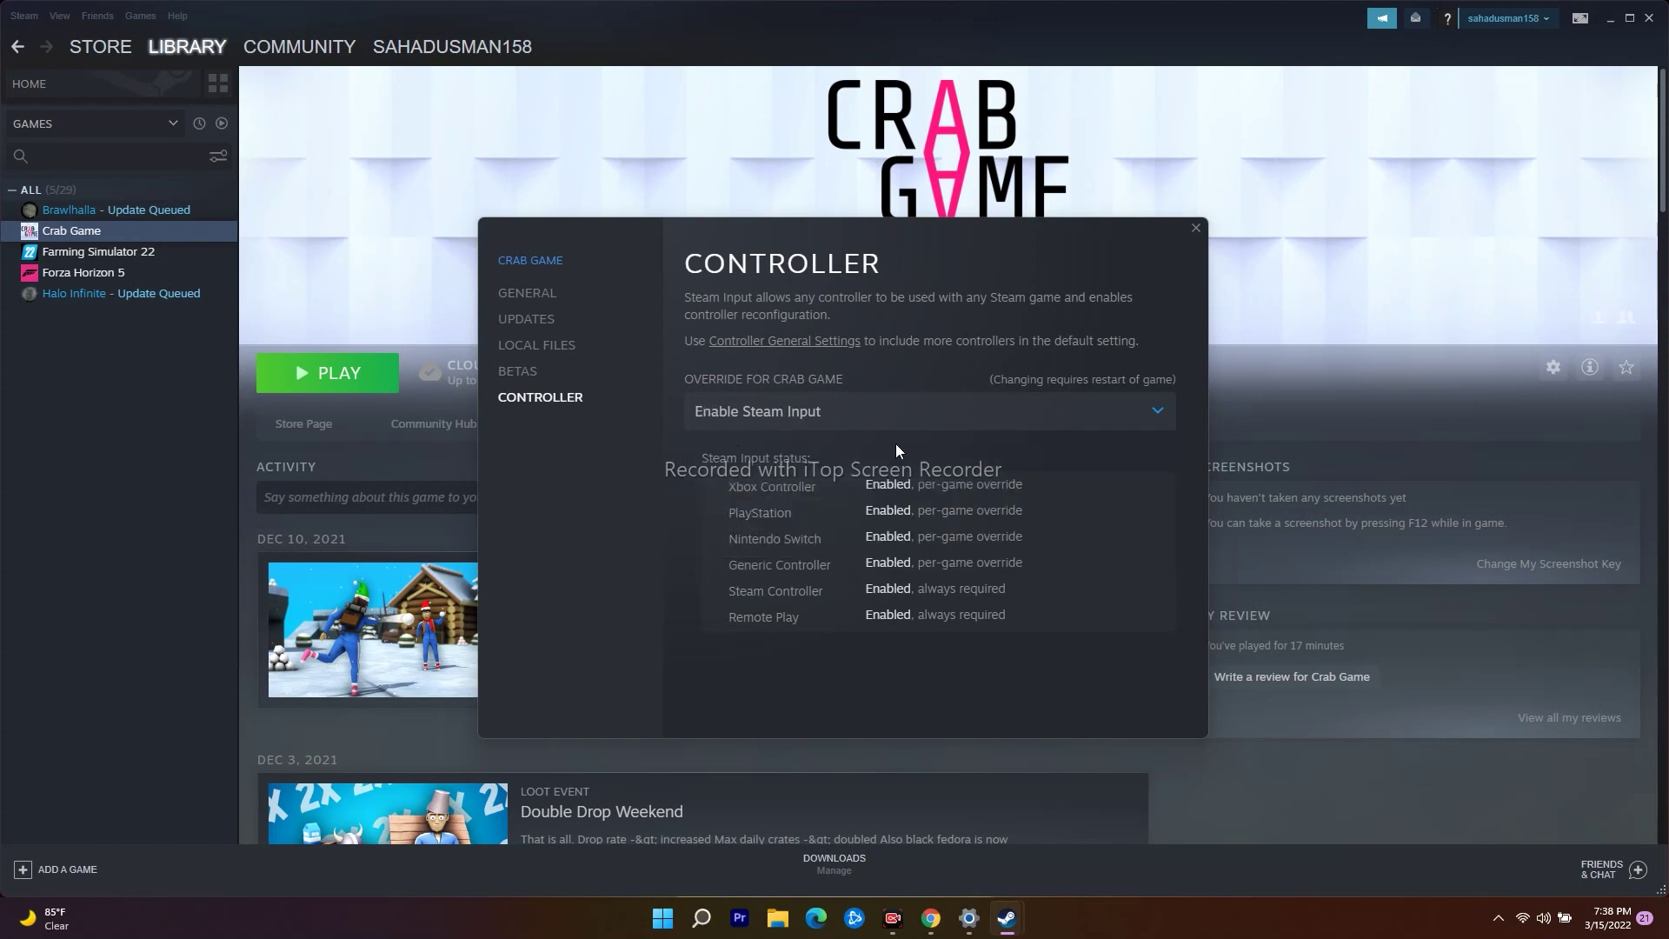
Step: Set Crab Game's controller override to Disable Steam Input, and close the game properties and the Steam window
click(822, 410)
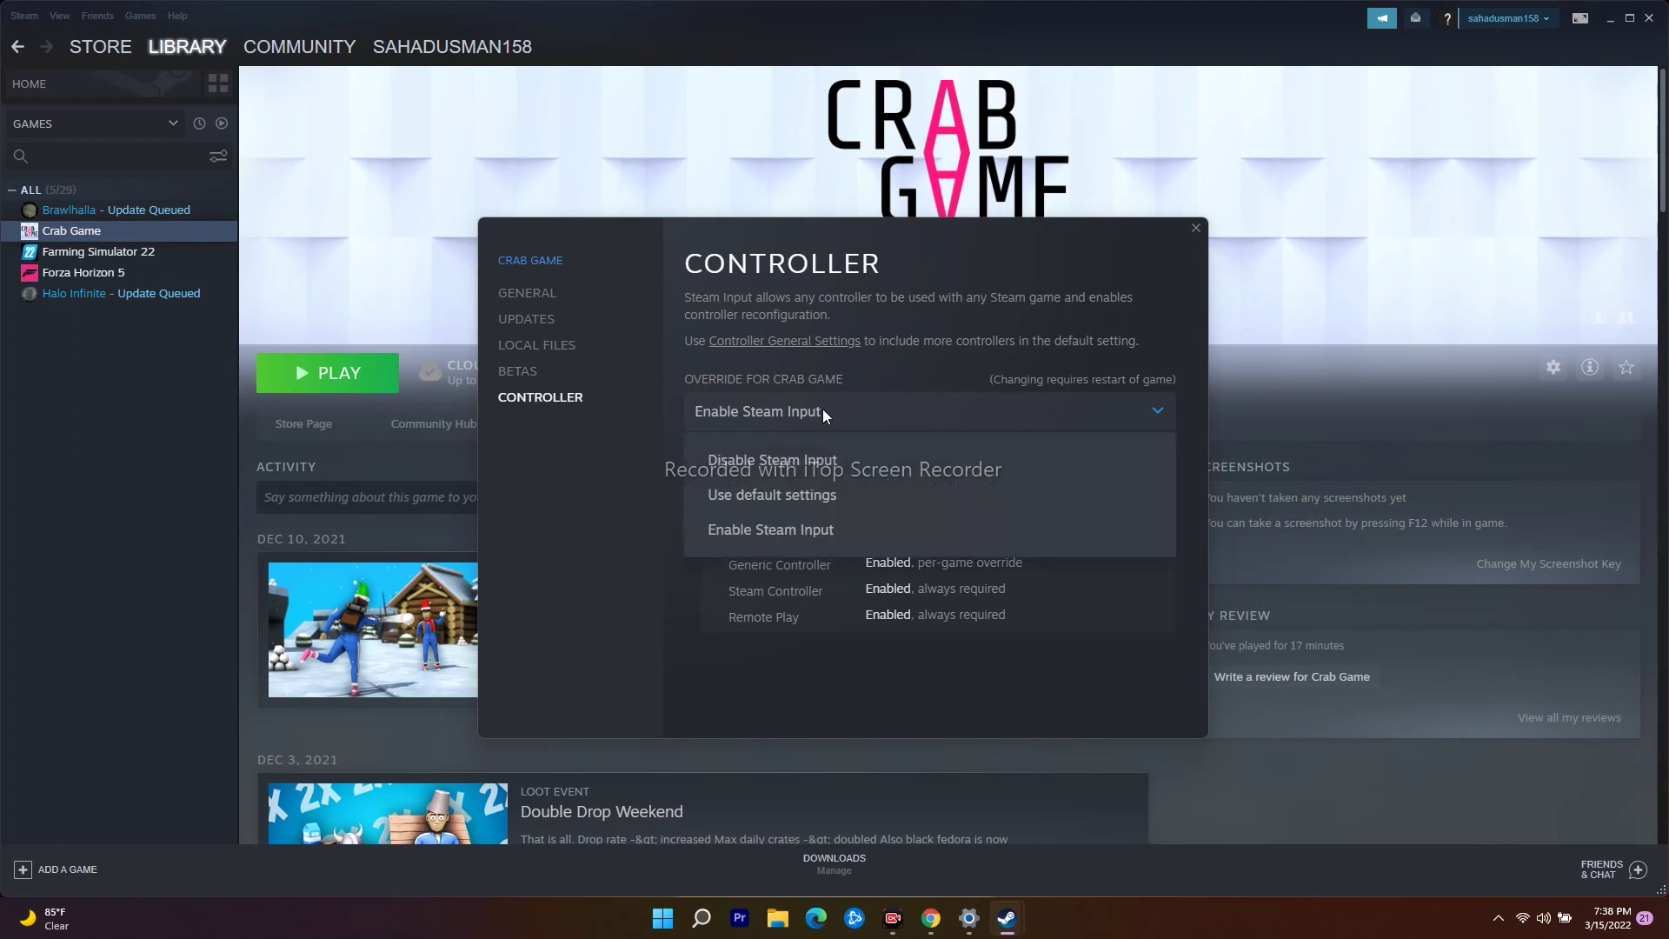
click(813, 460)
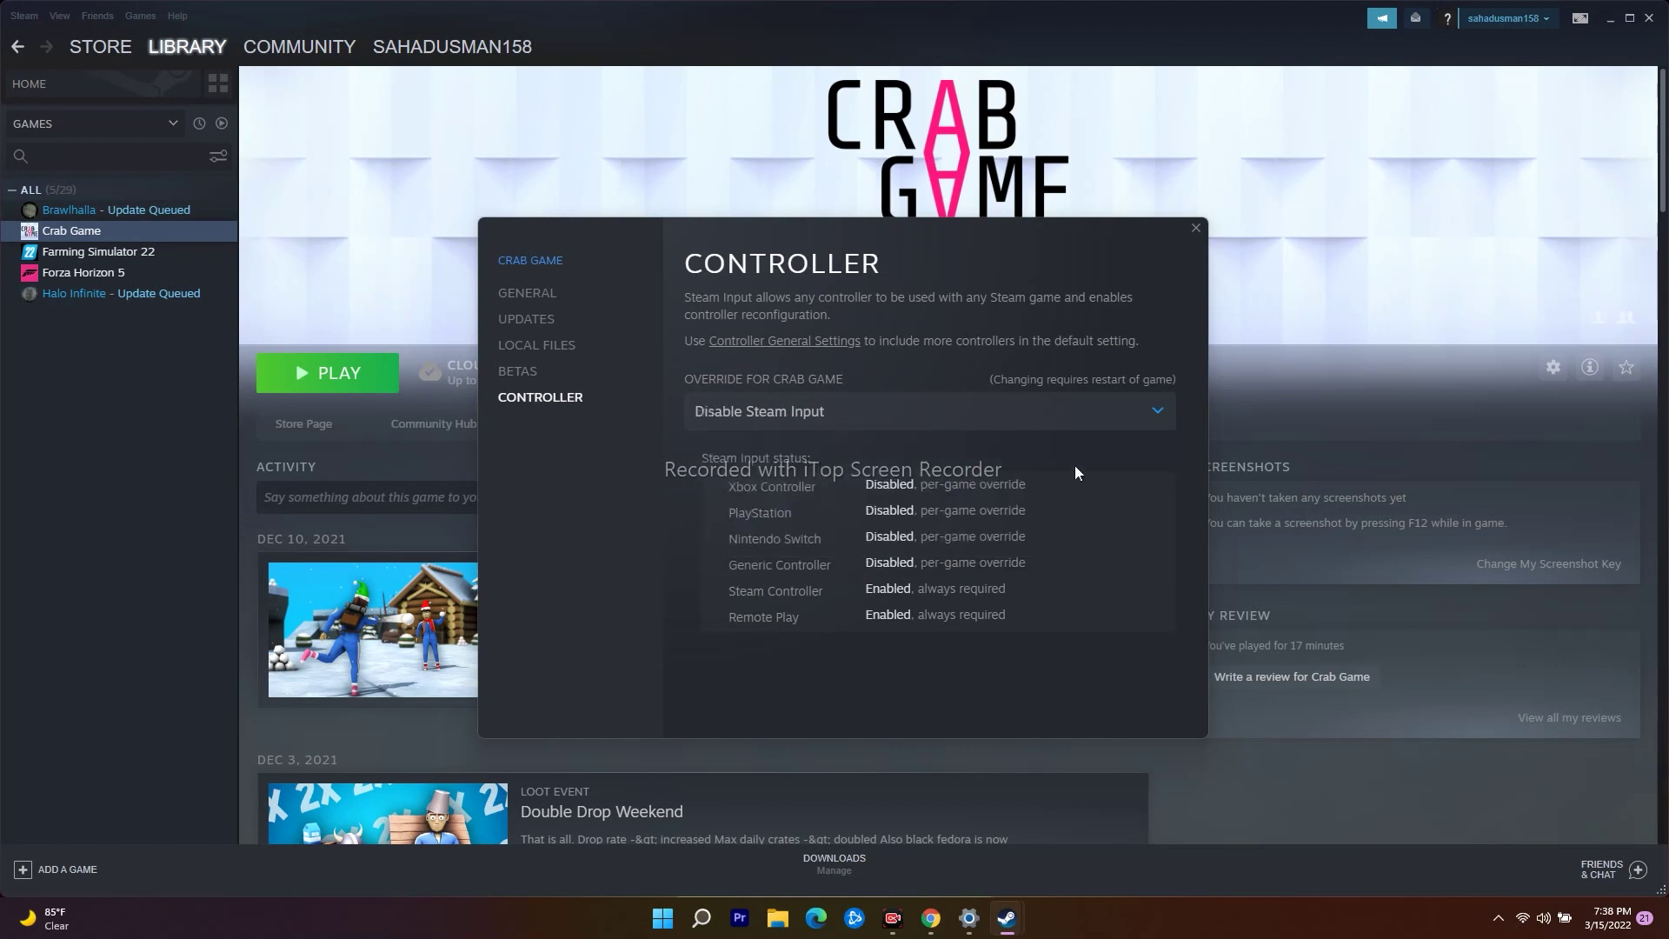
click(1196, 228)
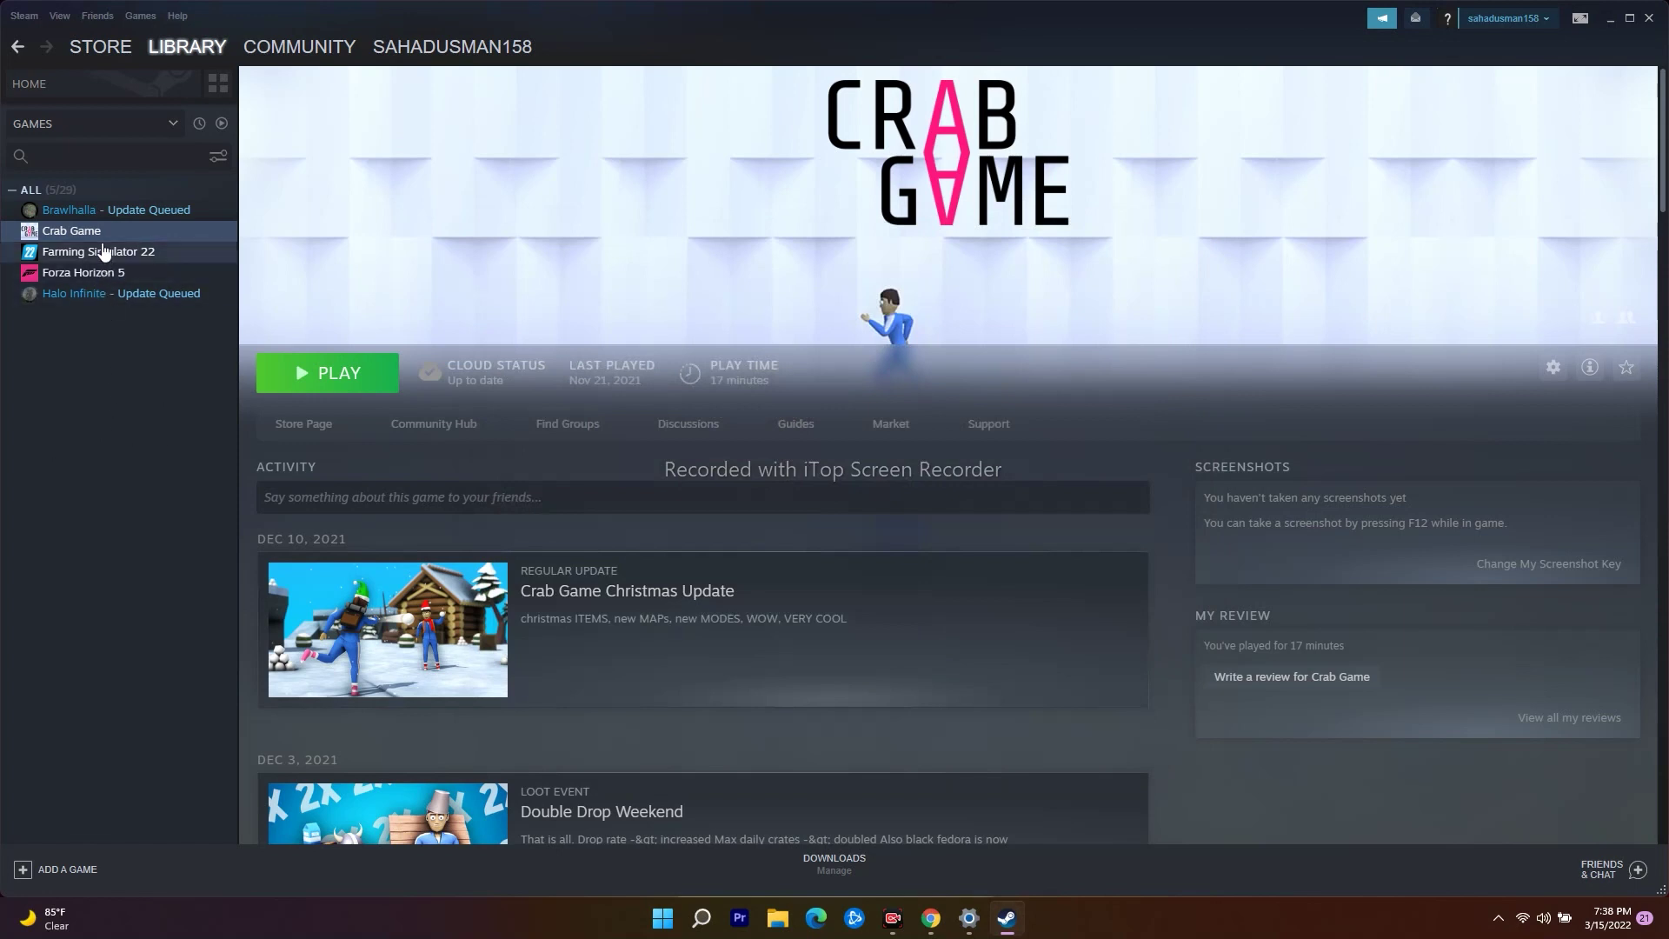
click(1651, 21)
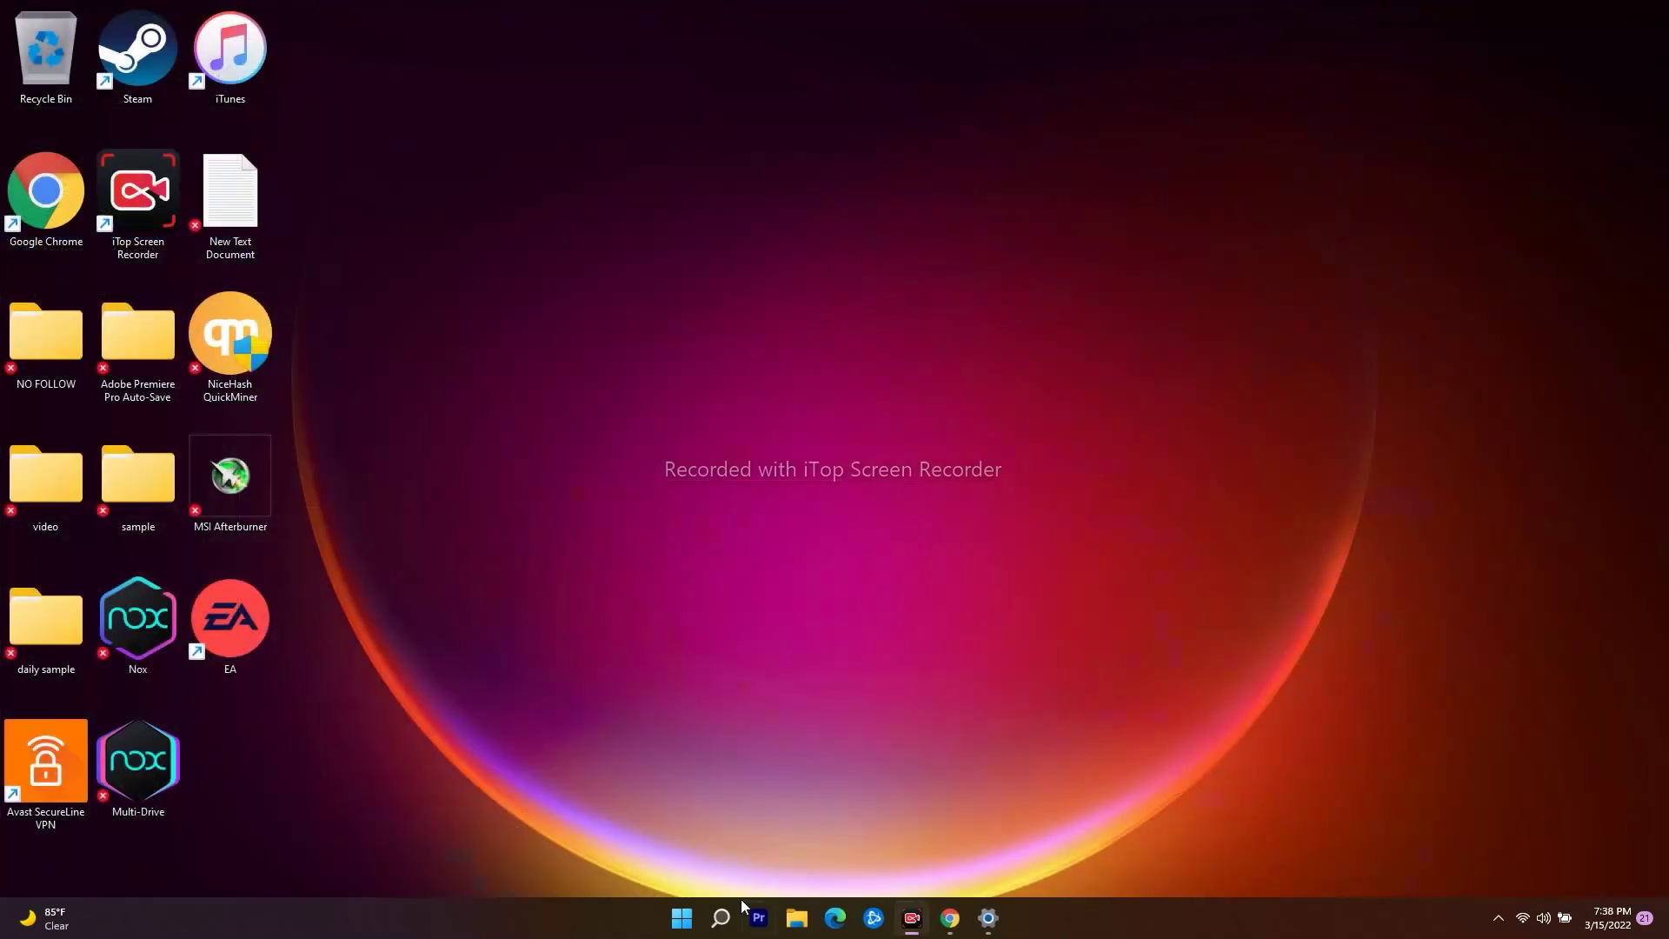
Step: Open the Windows Settings, start a check for Windows updates, and close Settings
click(721, 917)
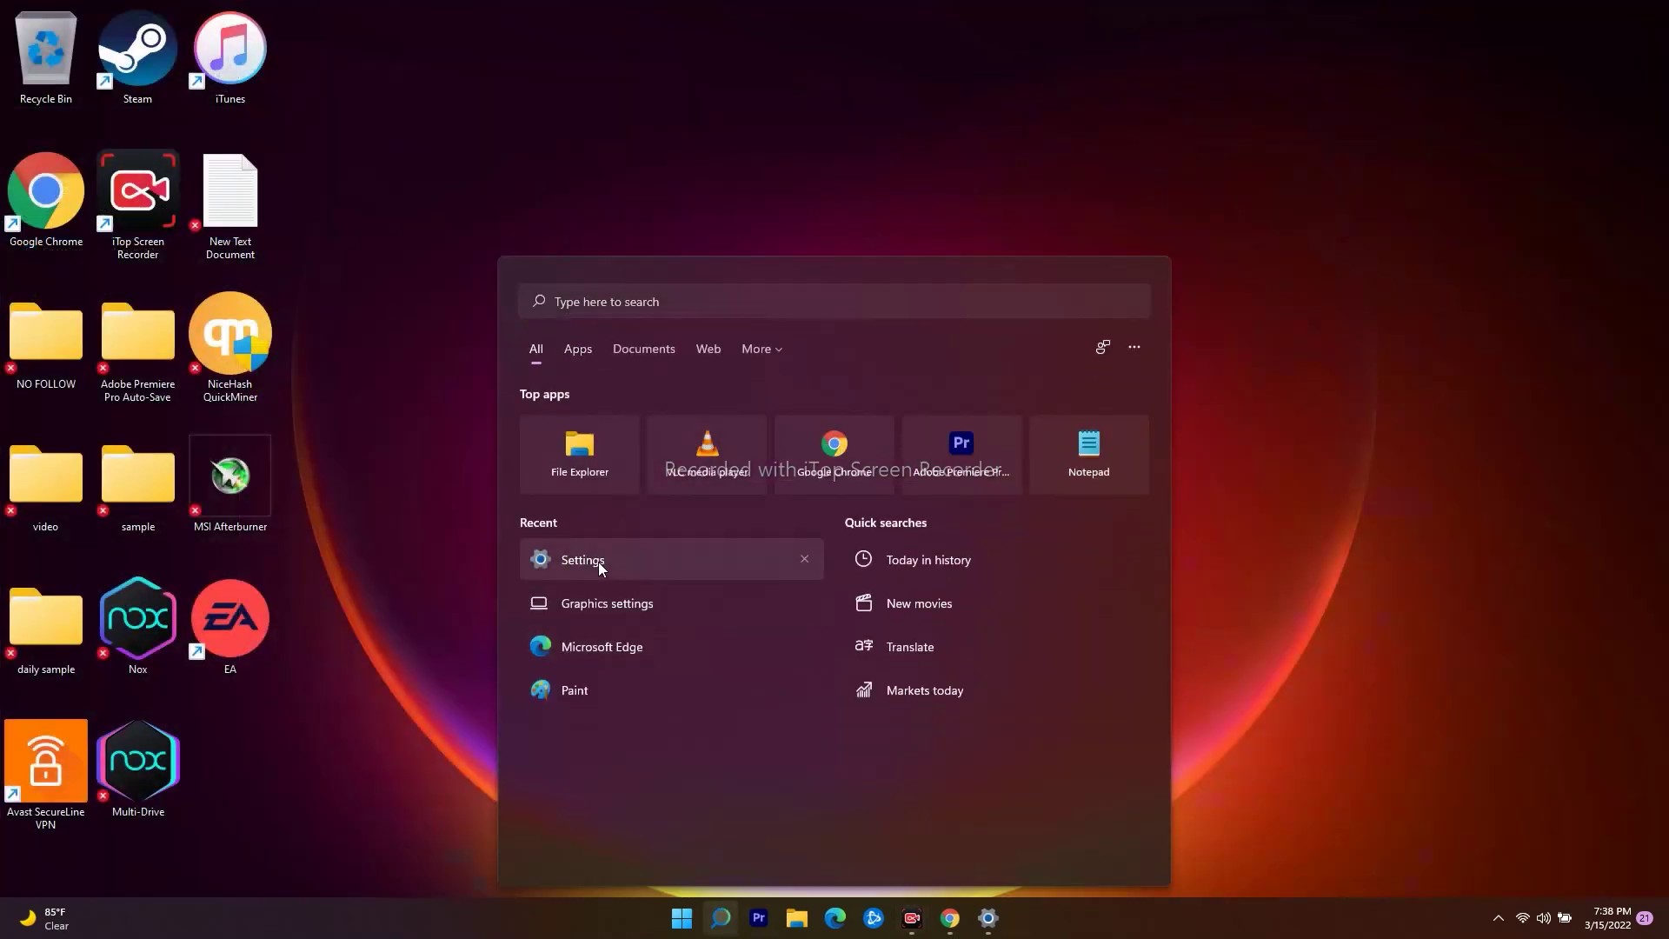
click(598, 561)
click(90, 187)
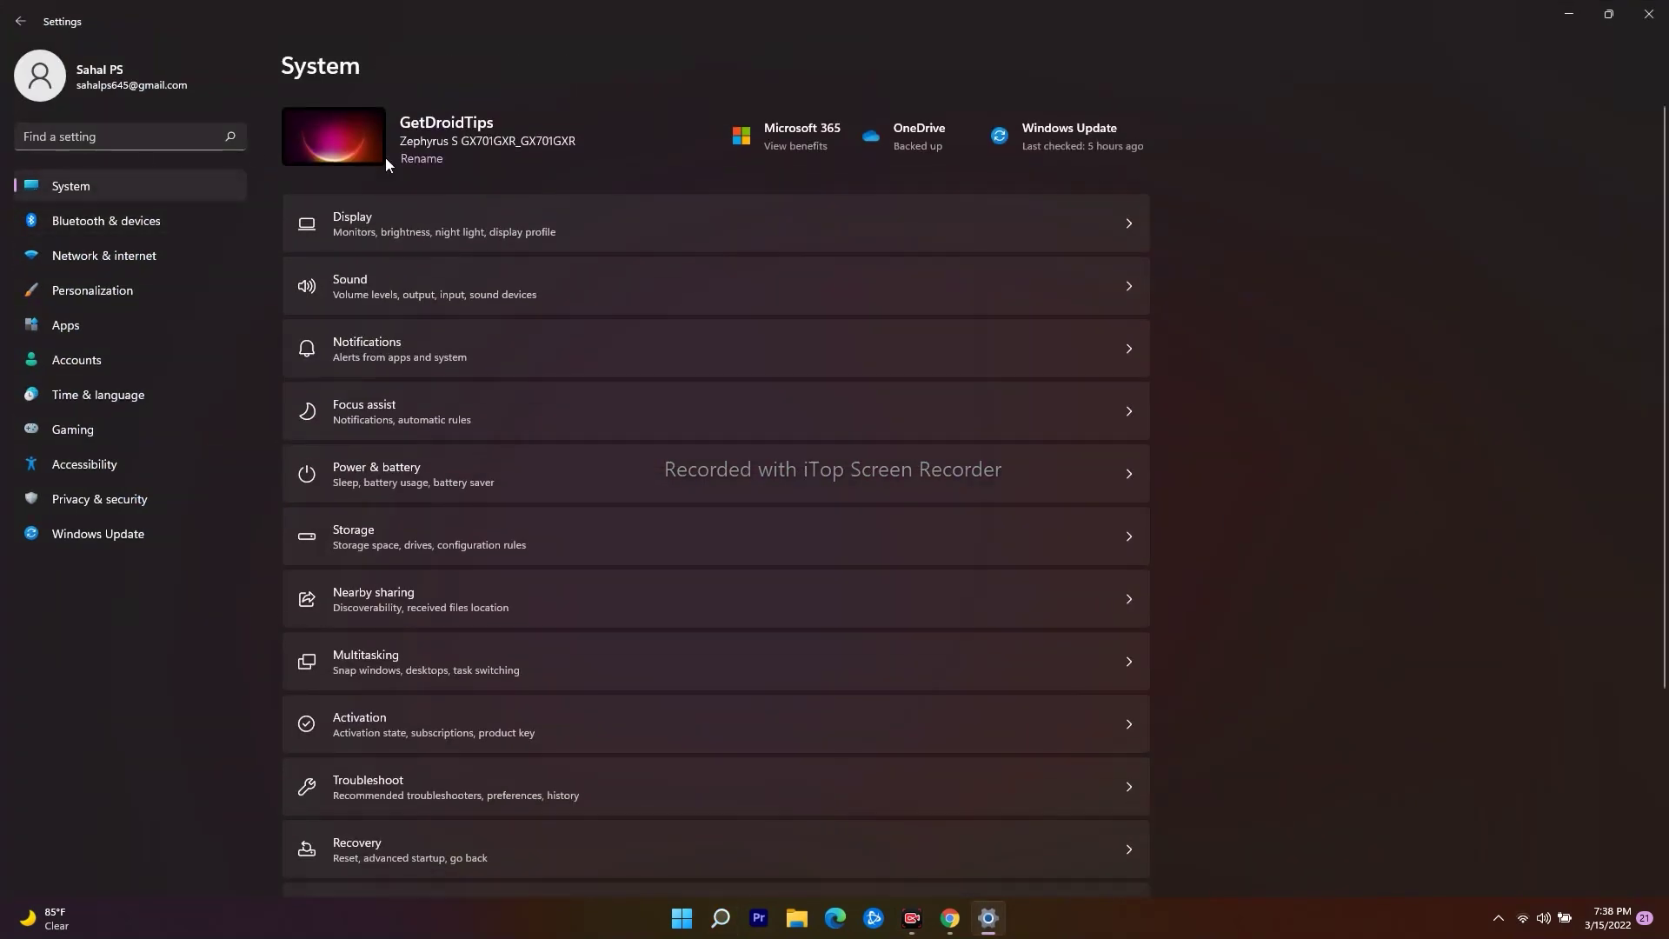
click(78, 537)
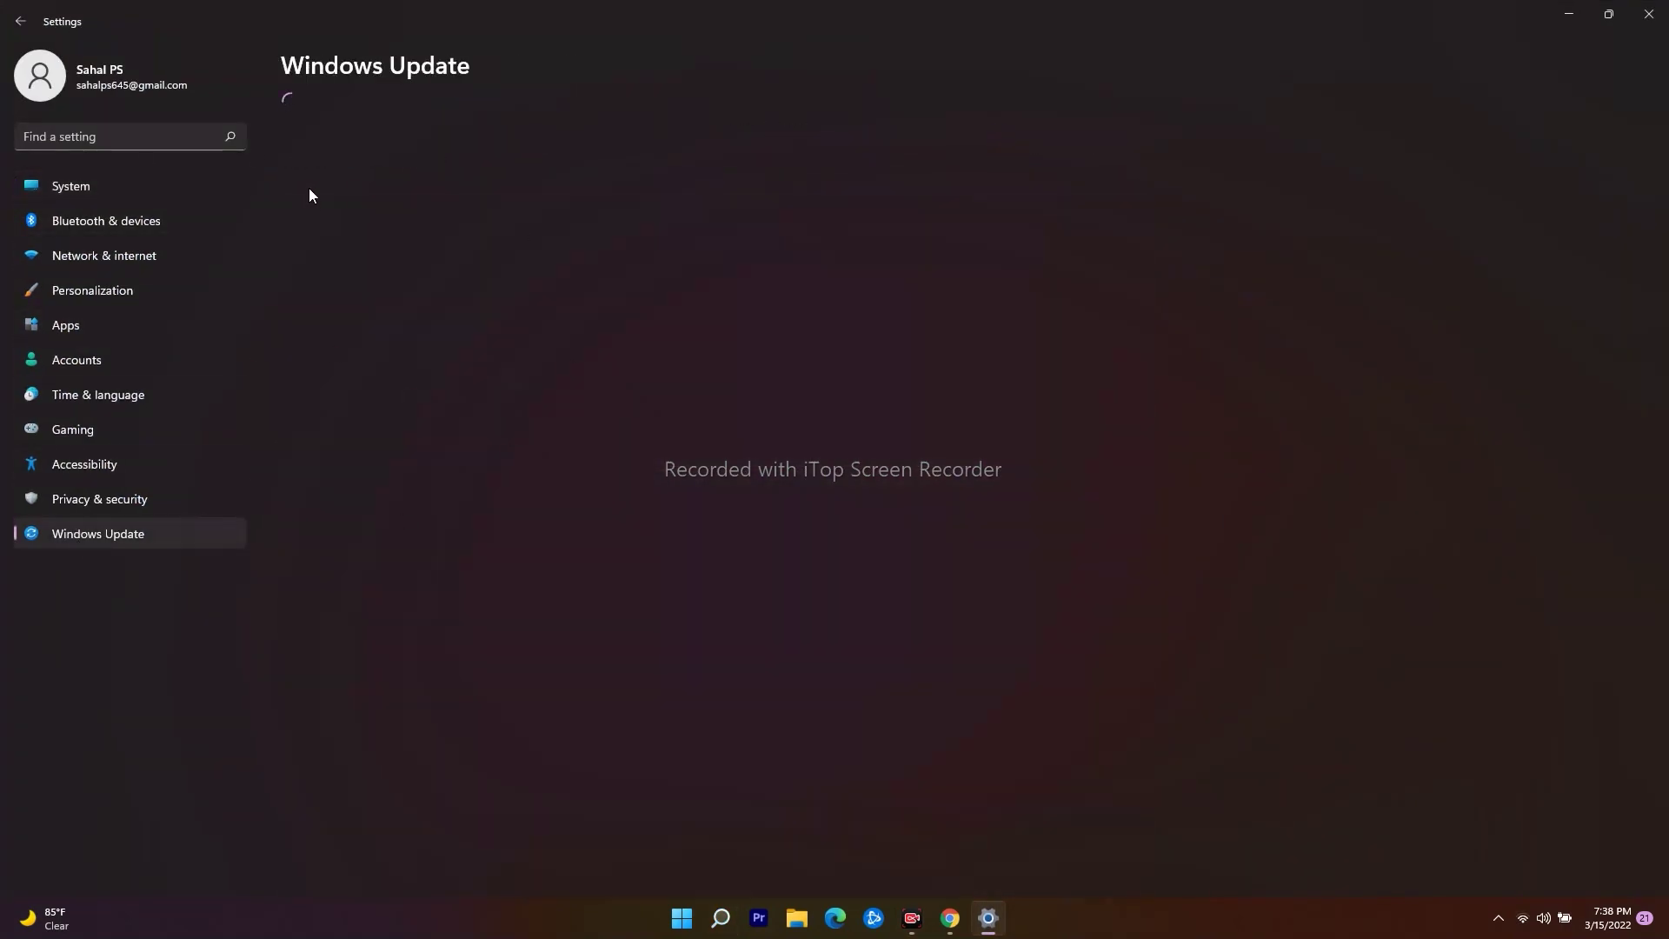
click(1078, 148)
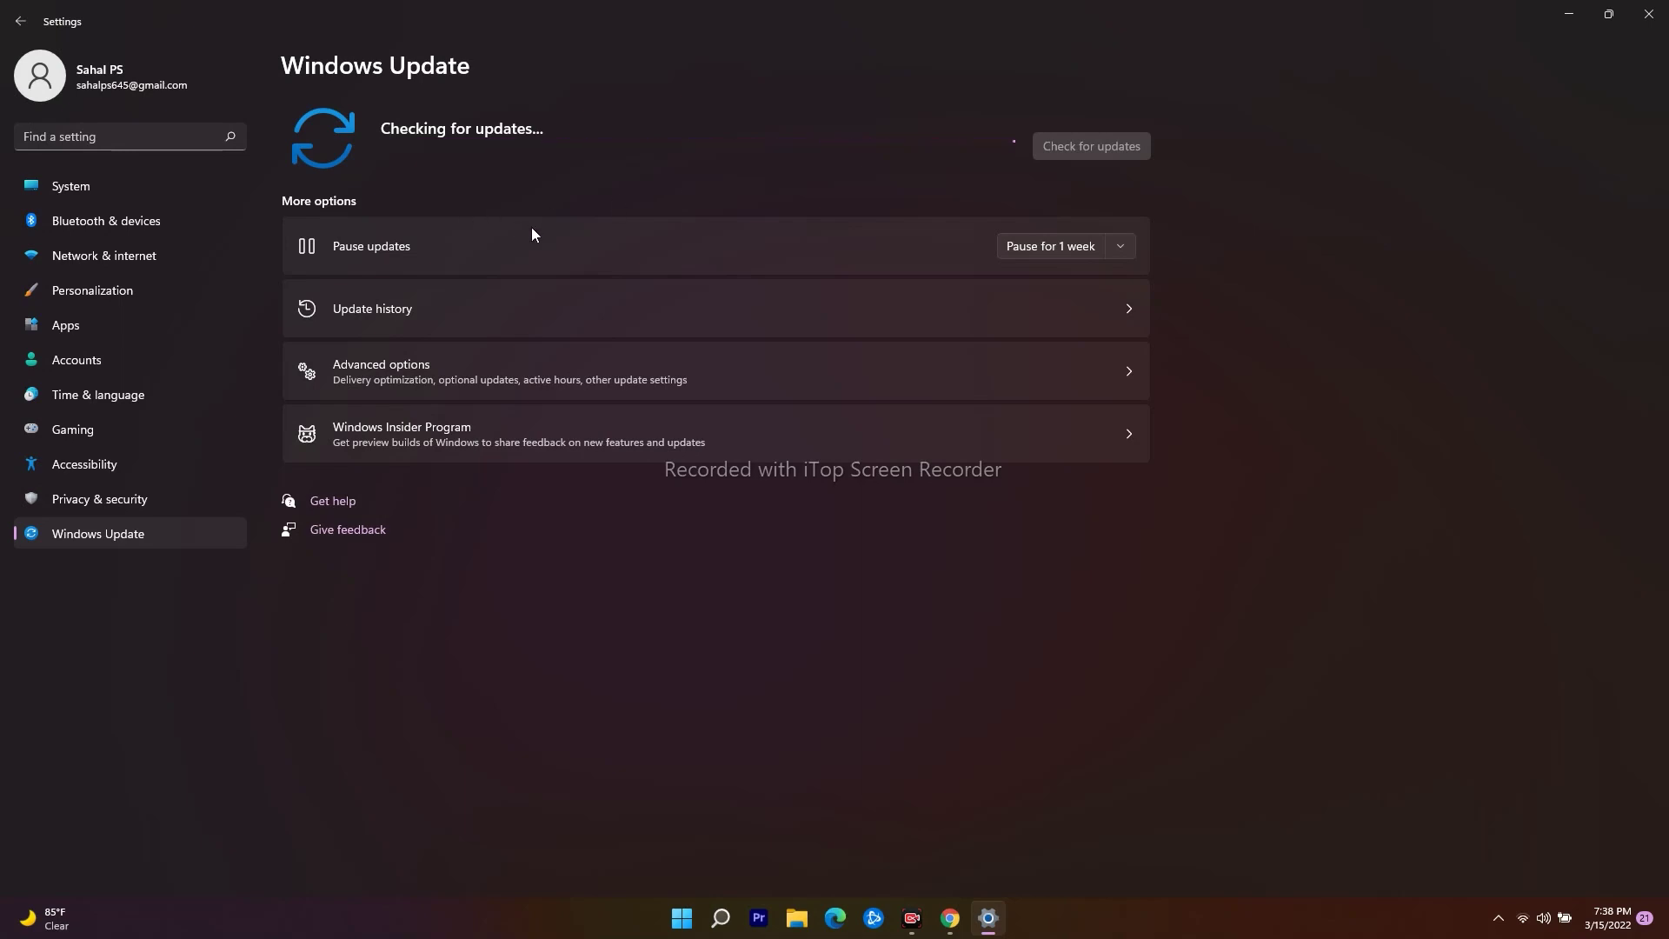
click(1650, 17)
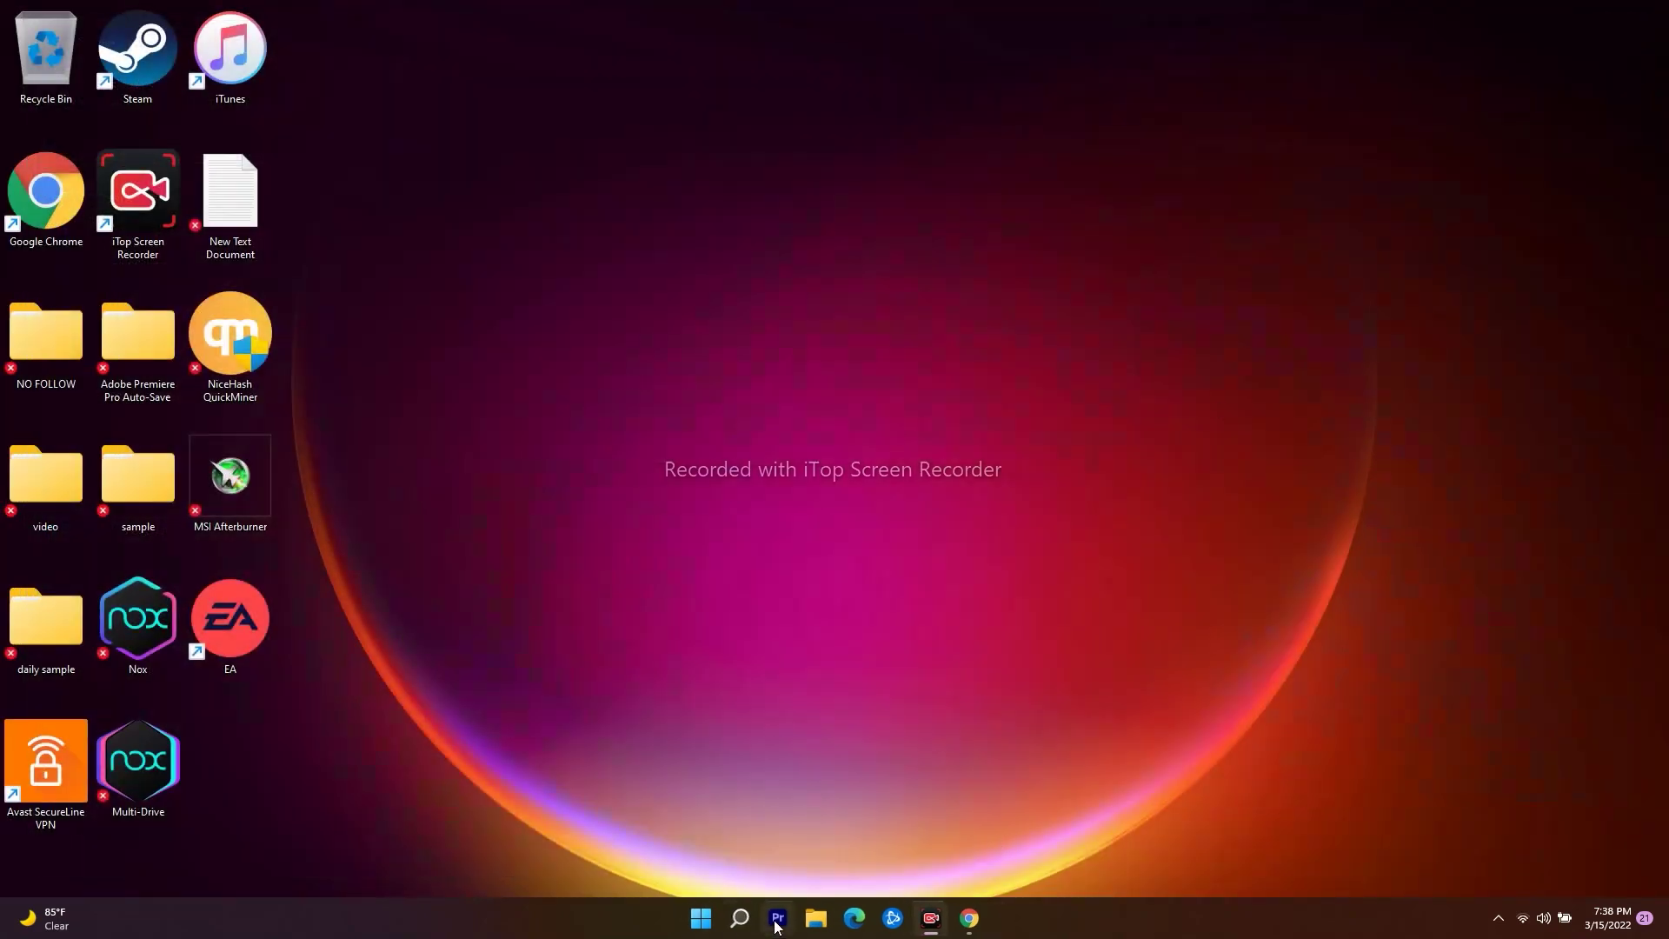
right_click(702, 918)
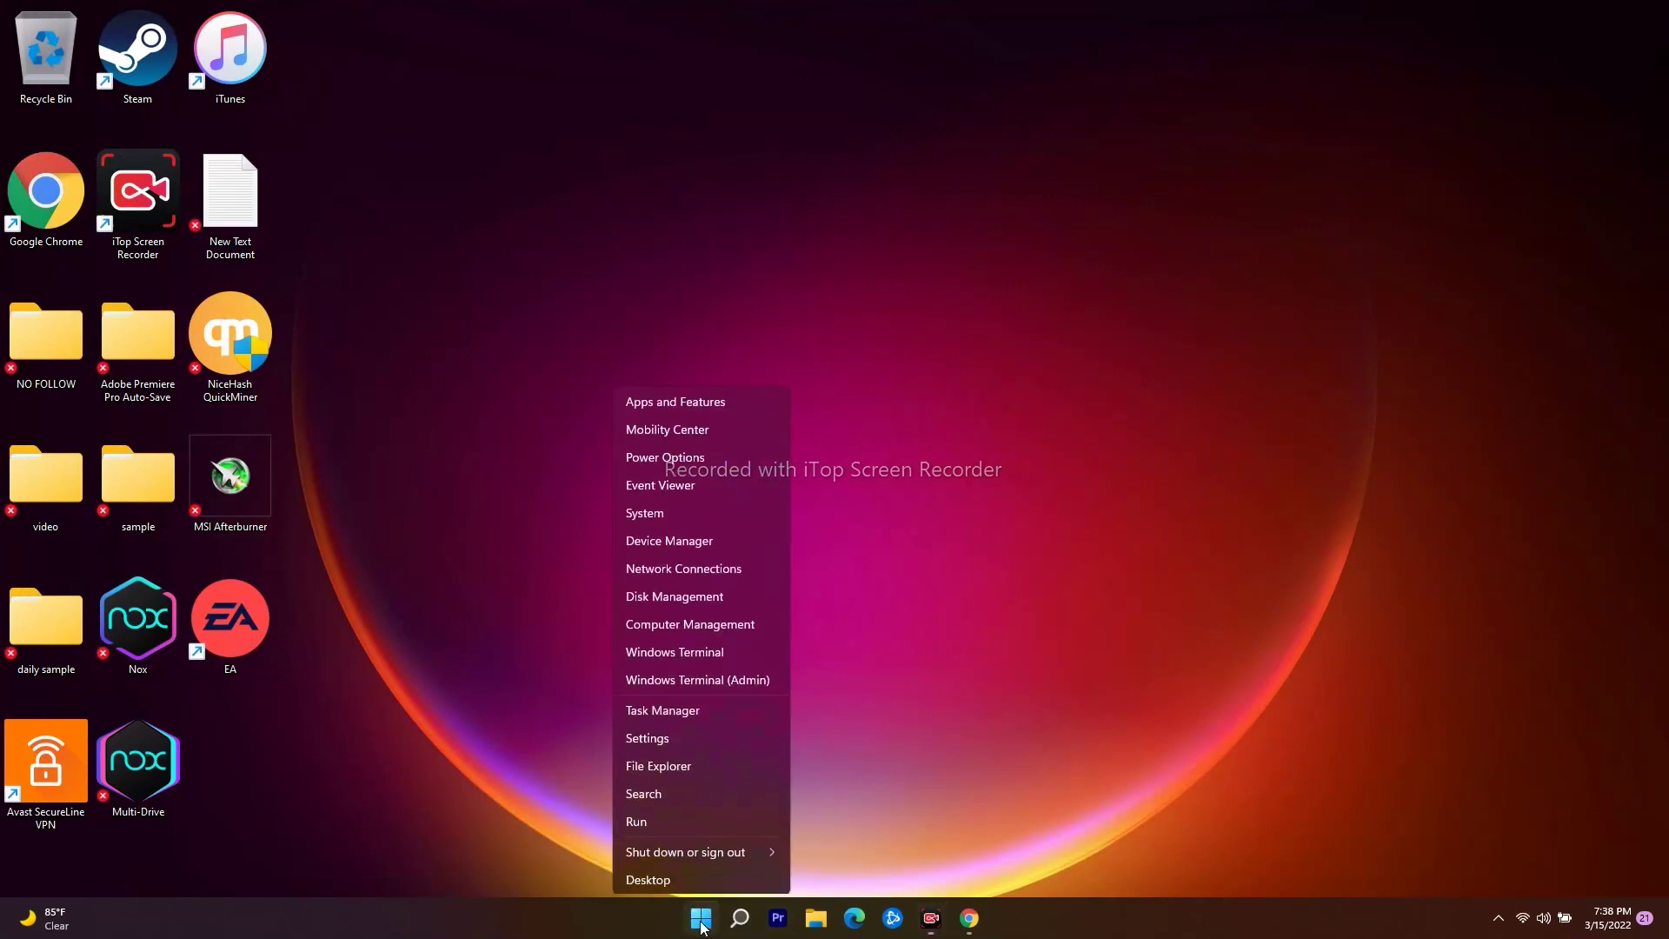
click(747, 711)
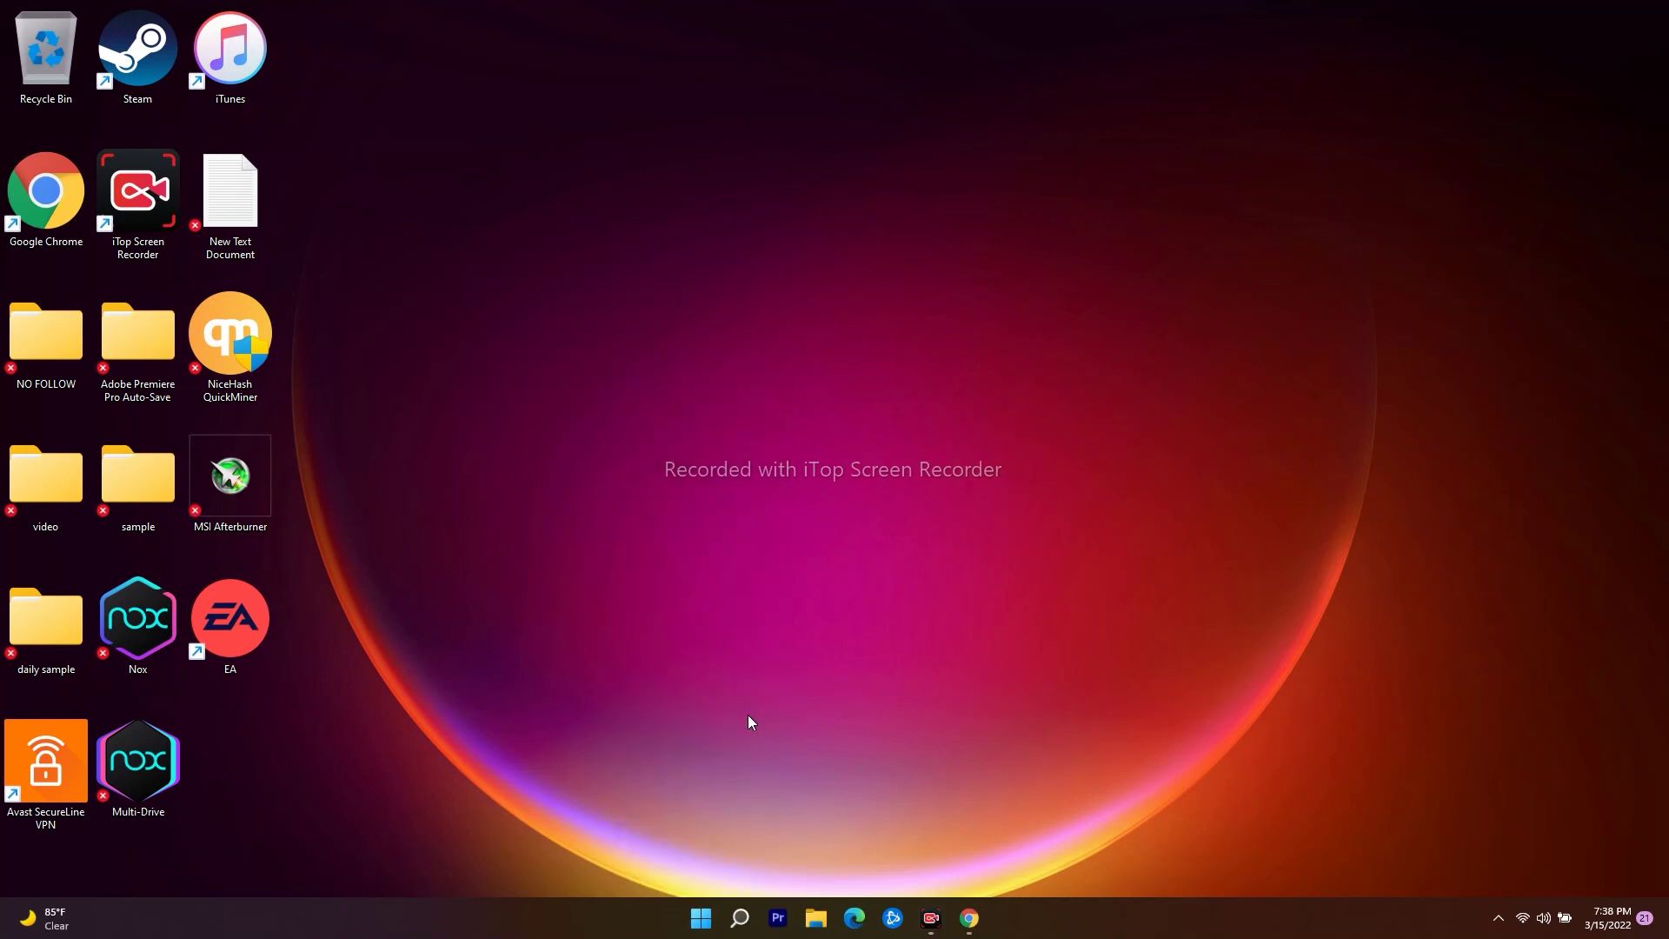
click(915, 78)
Step: Open Device Manager and expand the Display adapters category
right_click(708, 920)
click(706, 546)
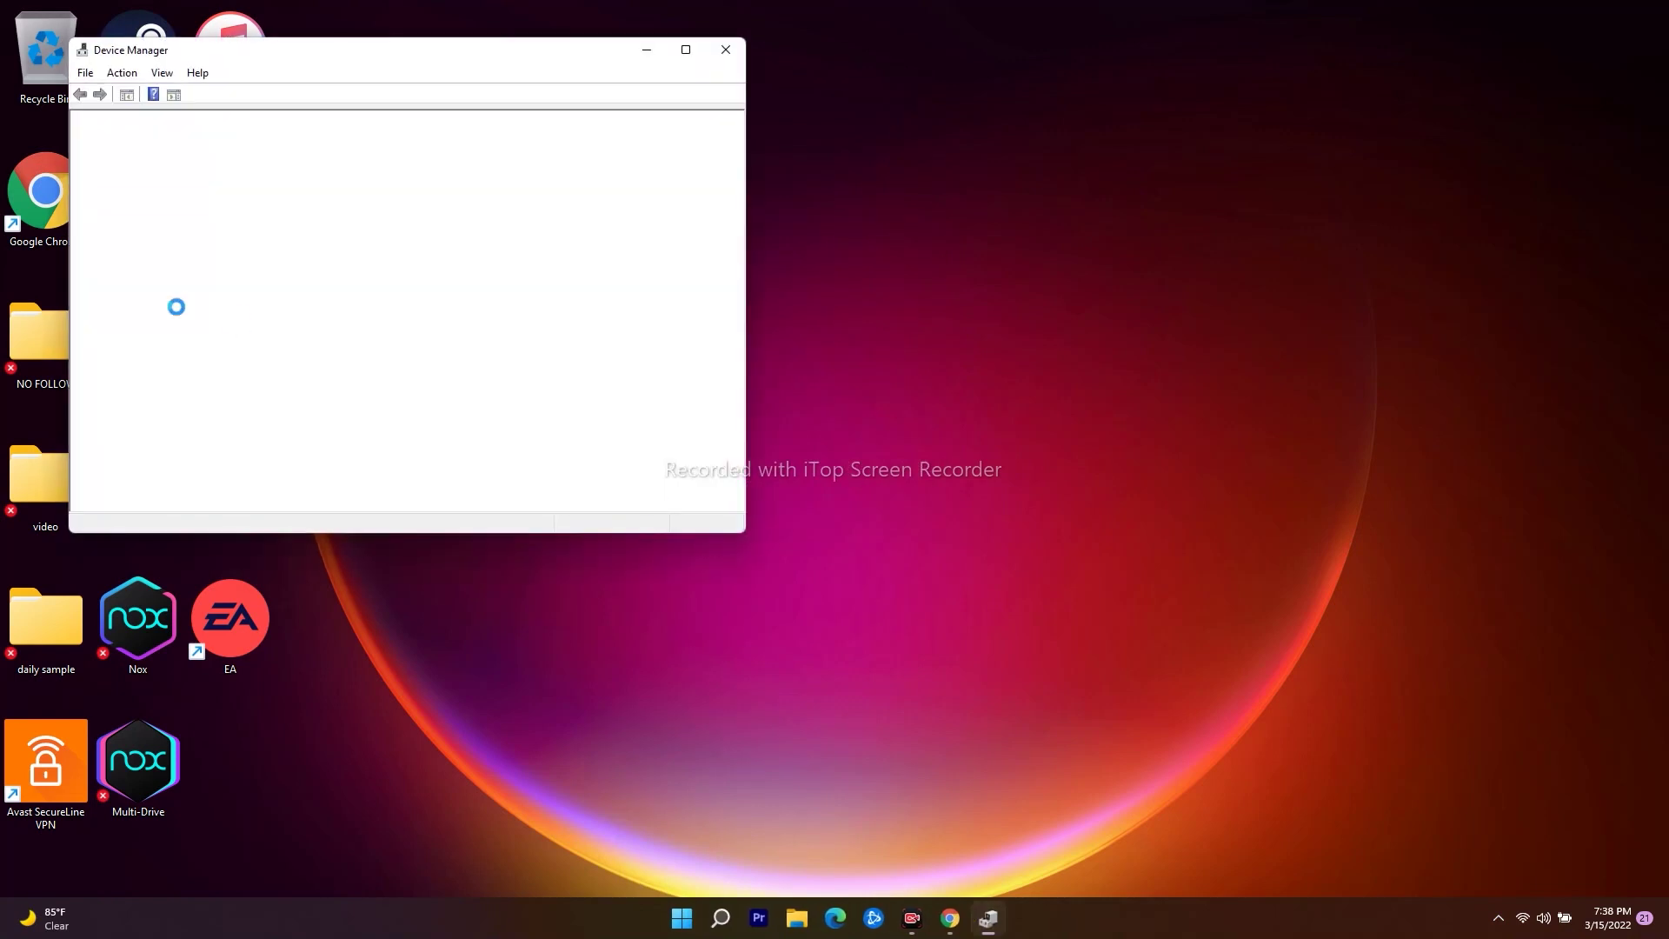
click(96, 213)
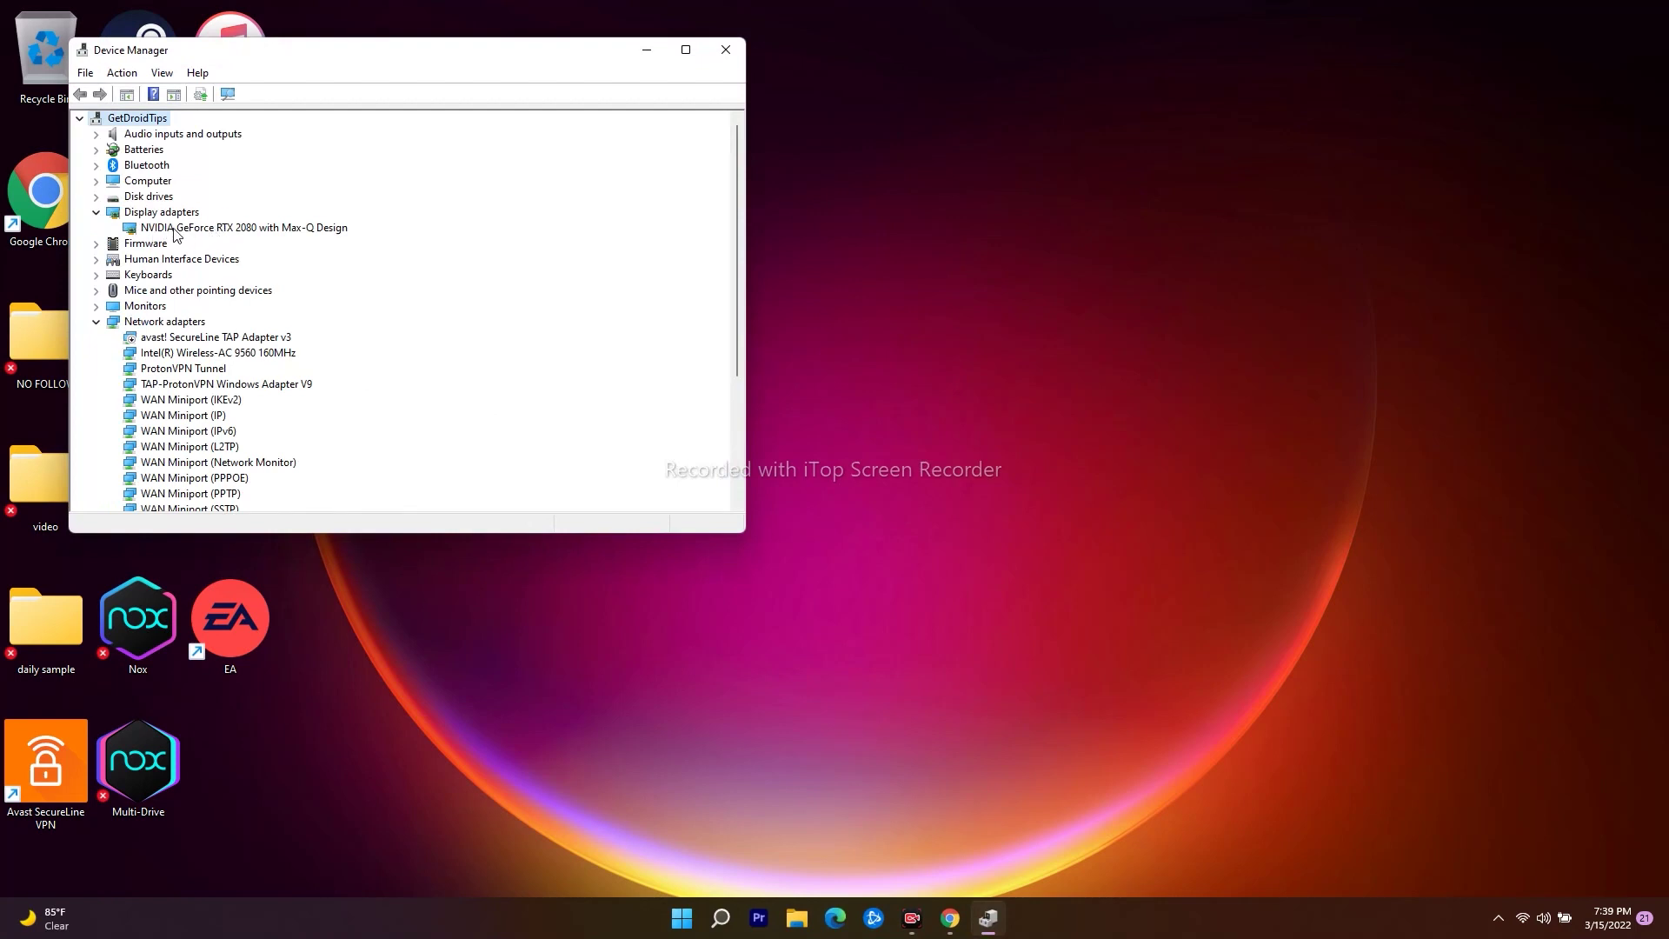
Step: Run a driver update search for the NVIDIA GeForce RTX 2080 with Max-Q Design, and close the wizard and Device Manager
right_click(236, 229)
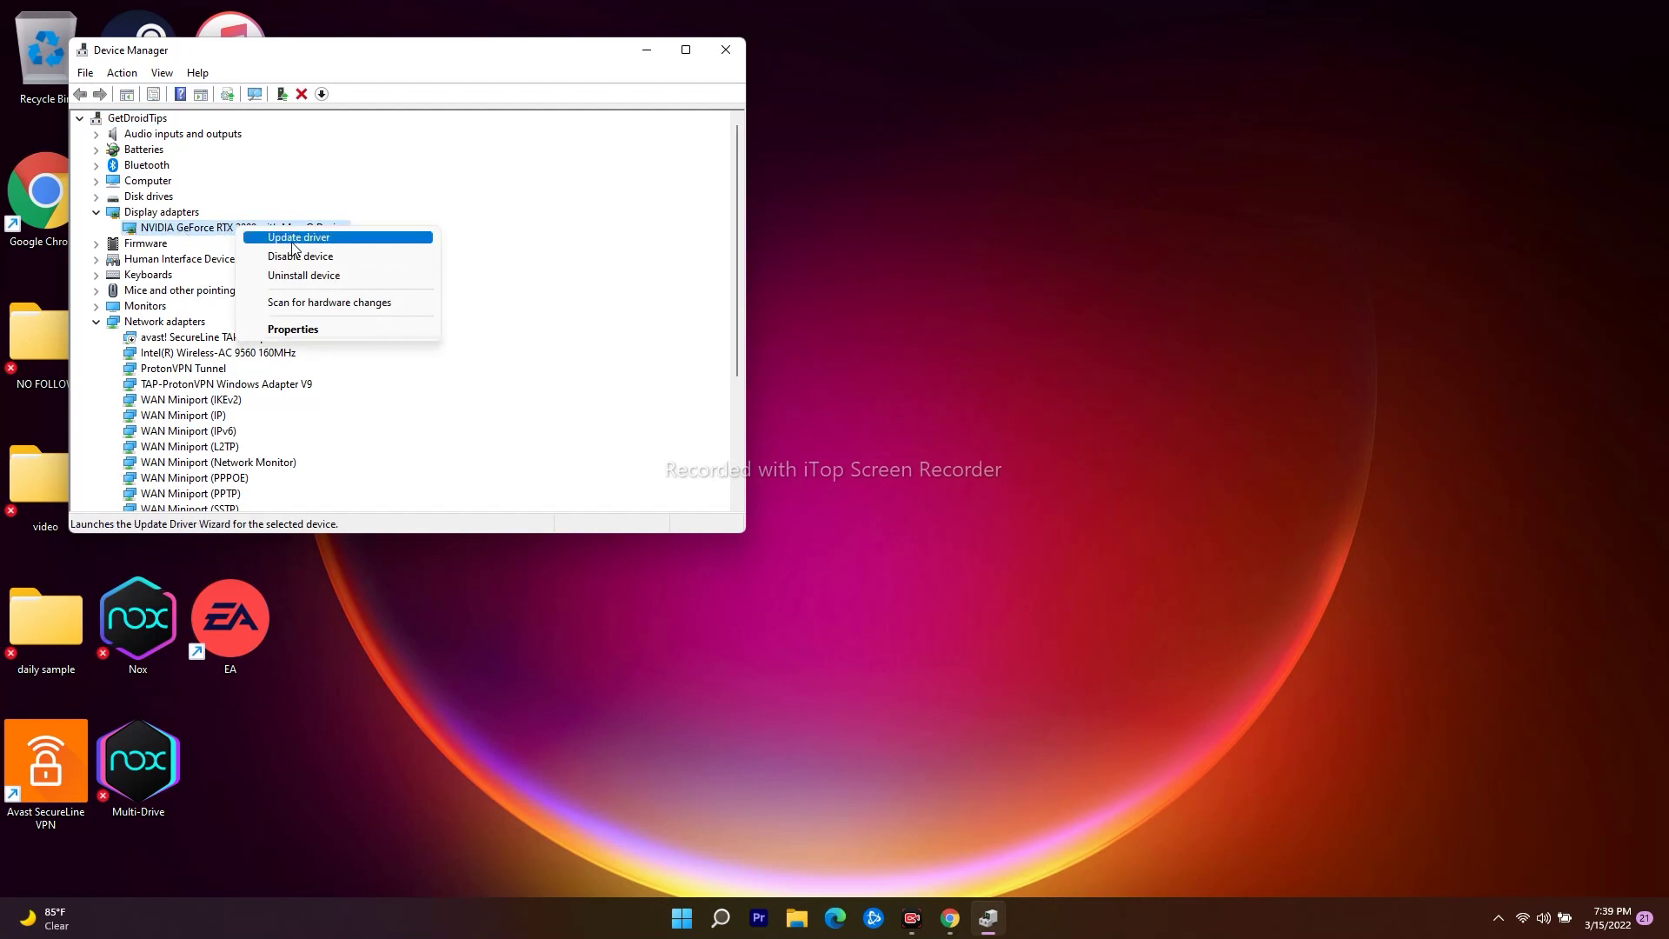
click(295, 239)
click(429, 286)
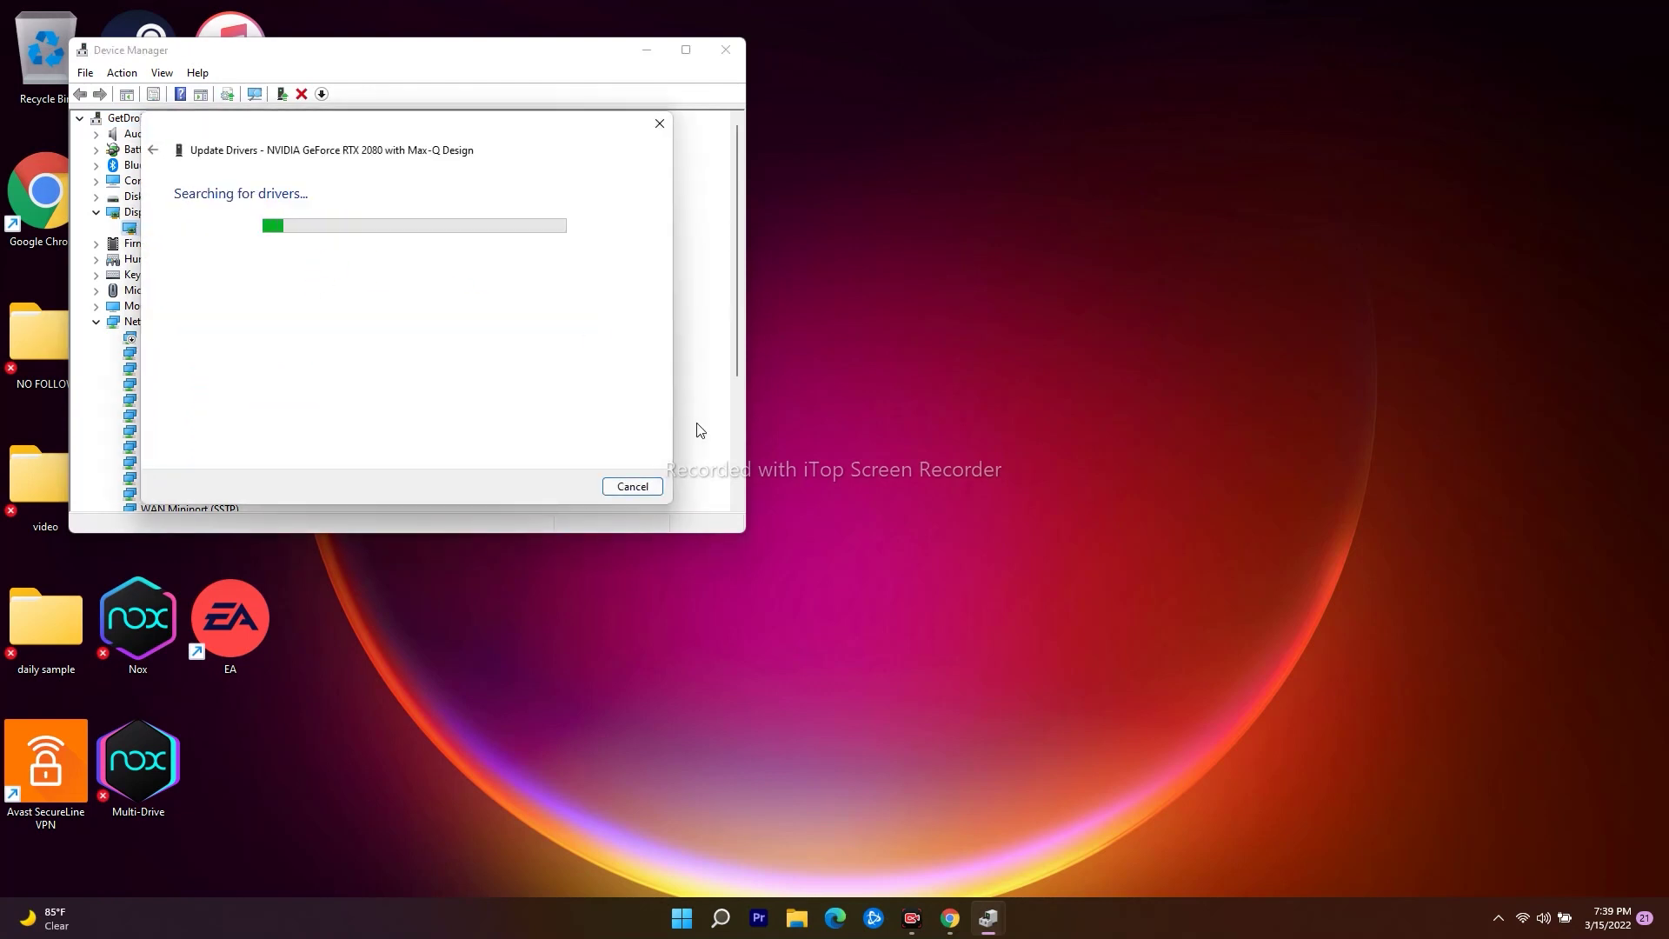
click(659, 123)
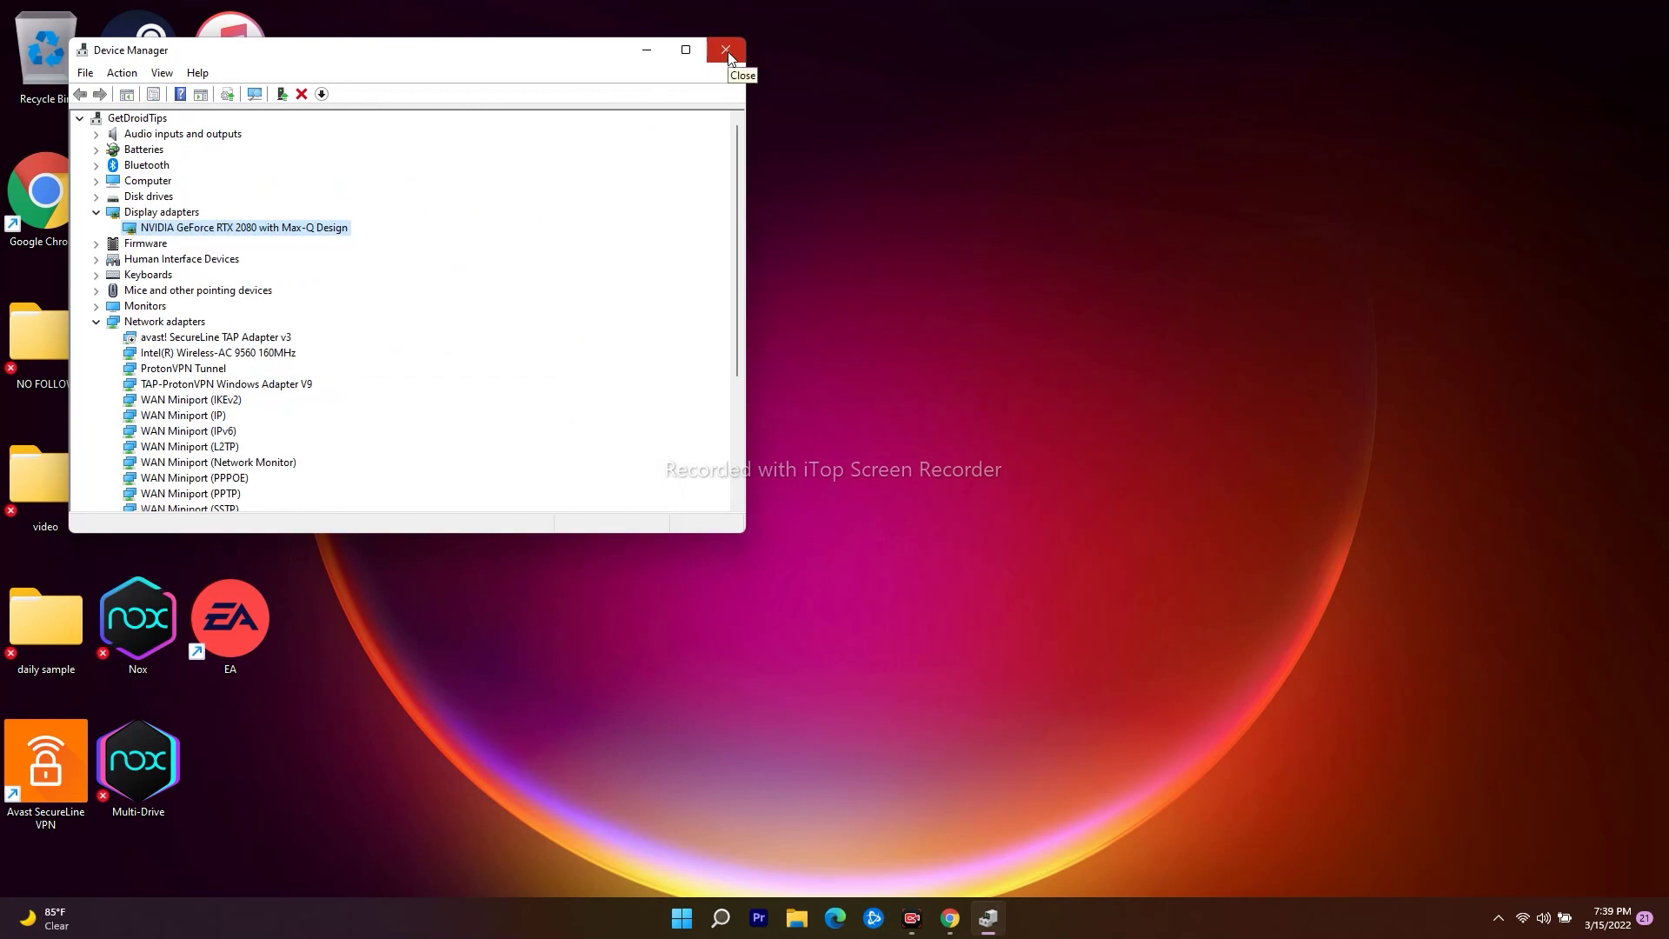
click(728, 53)
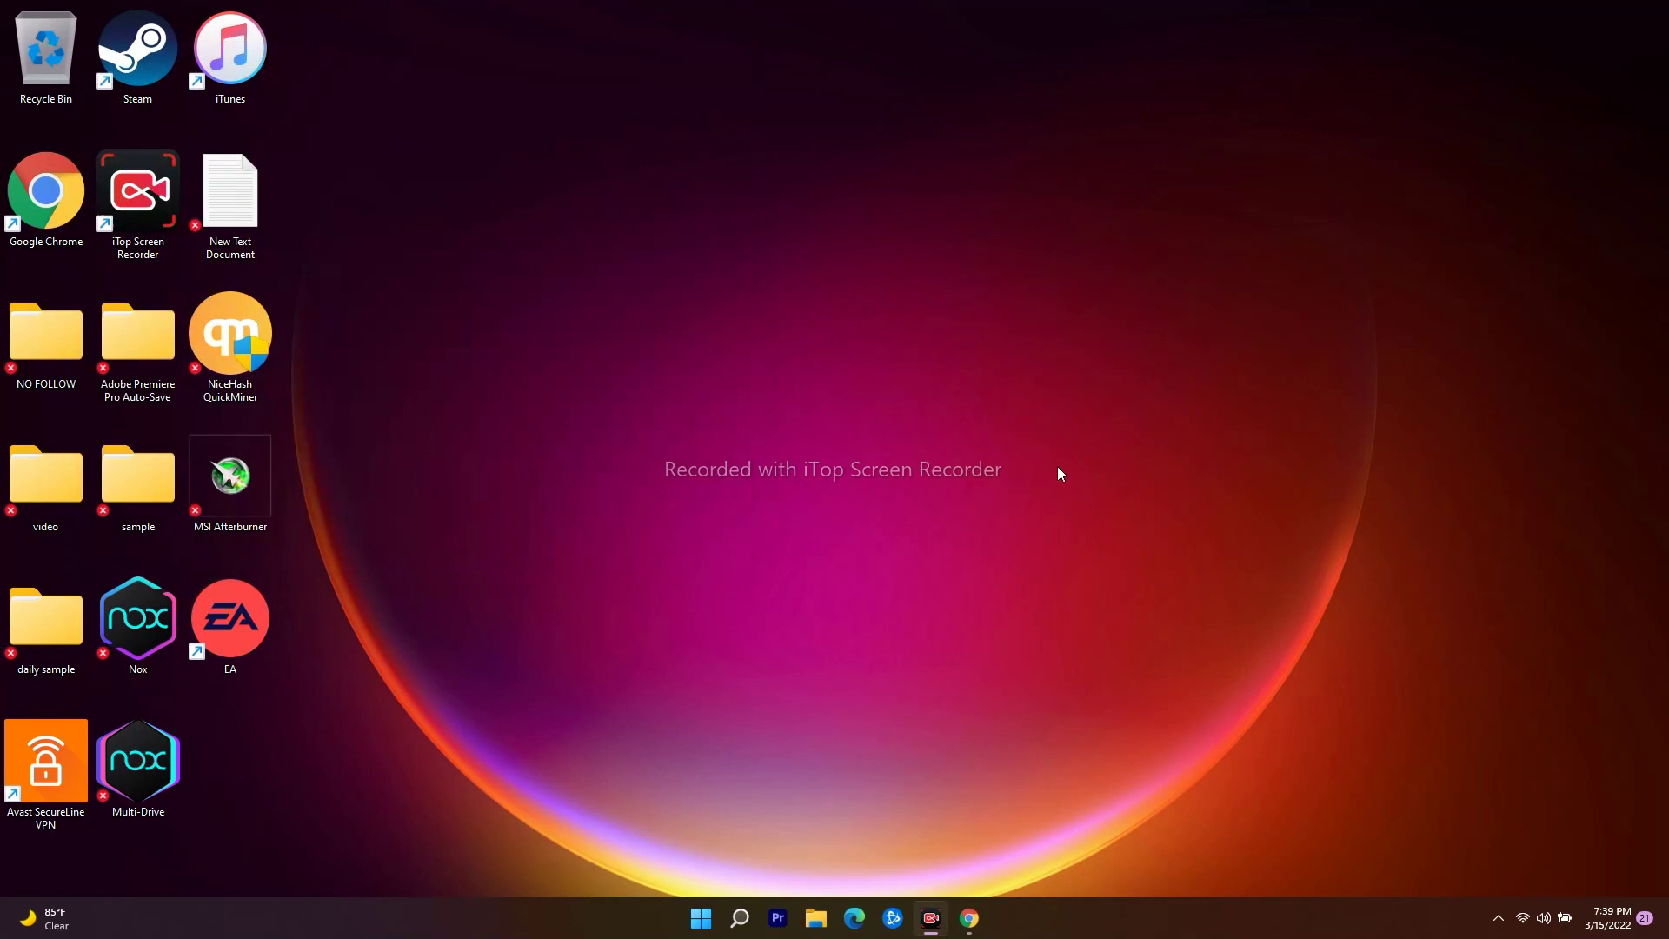